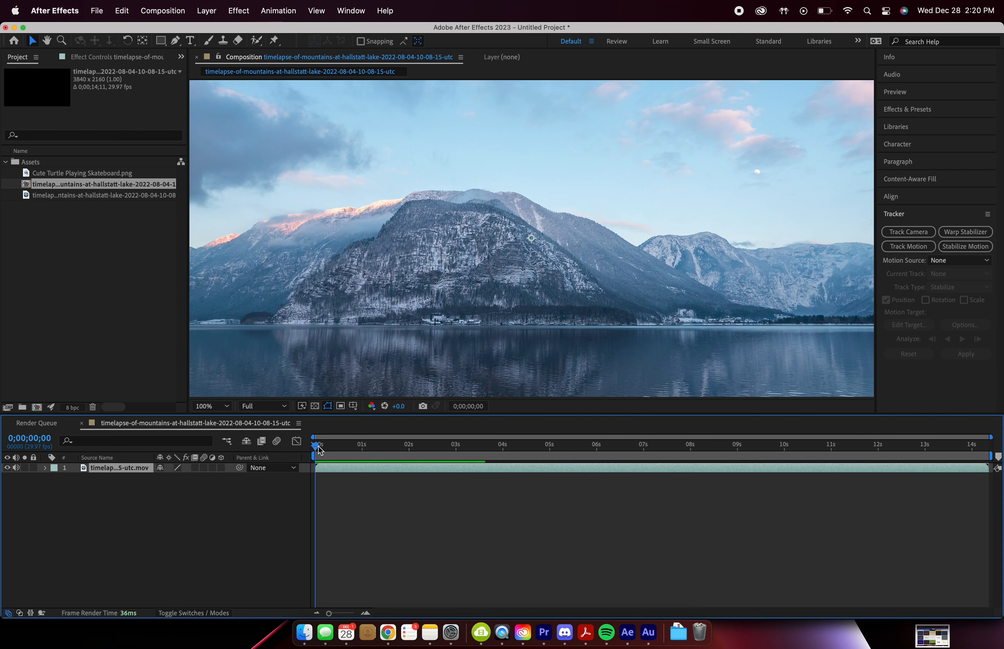
Step: Scrub and play back the mountain timelapse from its start
{"action": "left_click", "coordinate": [362, 445]}
{"action": "left_click_drag", "start_coordinate": [370, 450], "coordinate": [315, 446]}
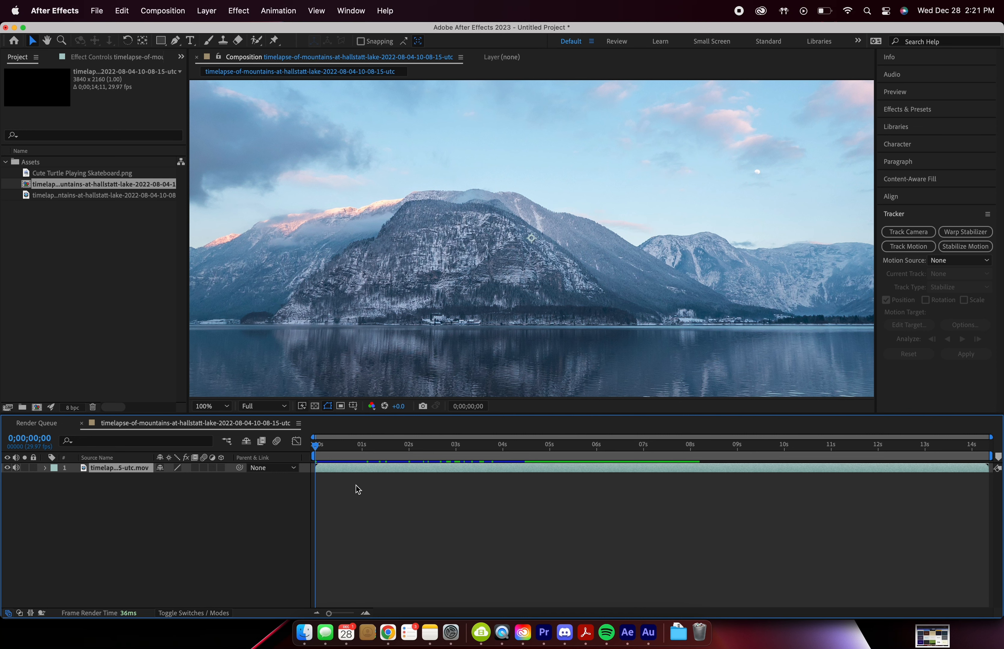
{"action": "key", "text": "space"}
{"action": "key", "text": "space"}
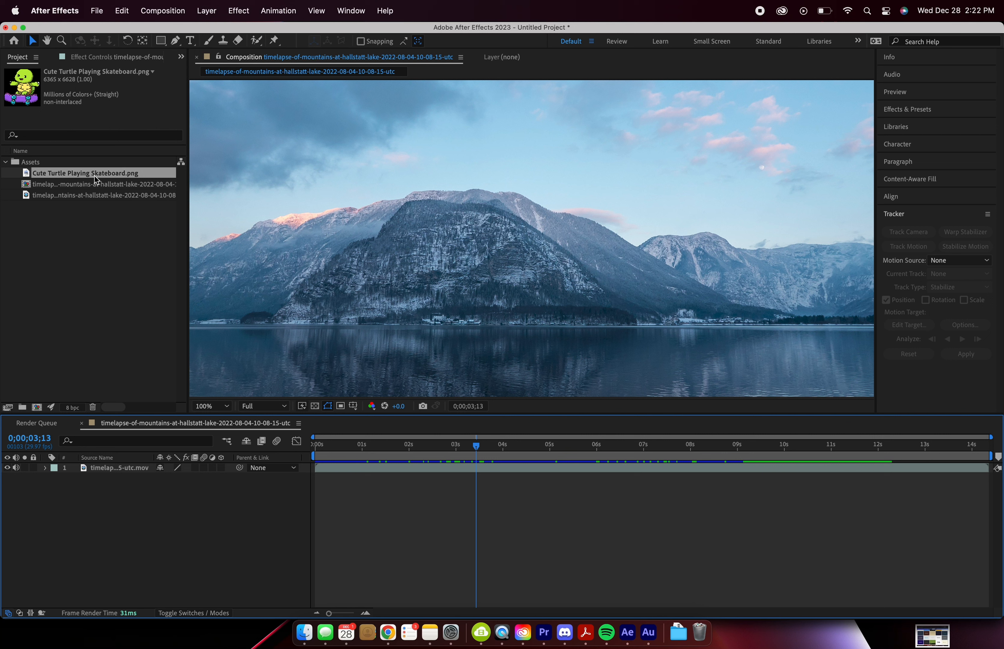
Step: Add Cute Turtle Playing Skateboard.png to the composition as a layer above the mountain timelapse
{"action": "left_click", "coordinate": [27, 176]}
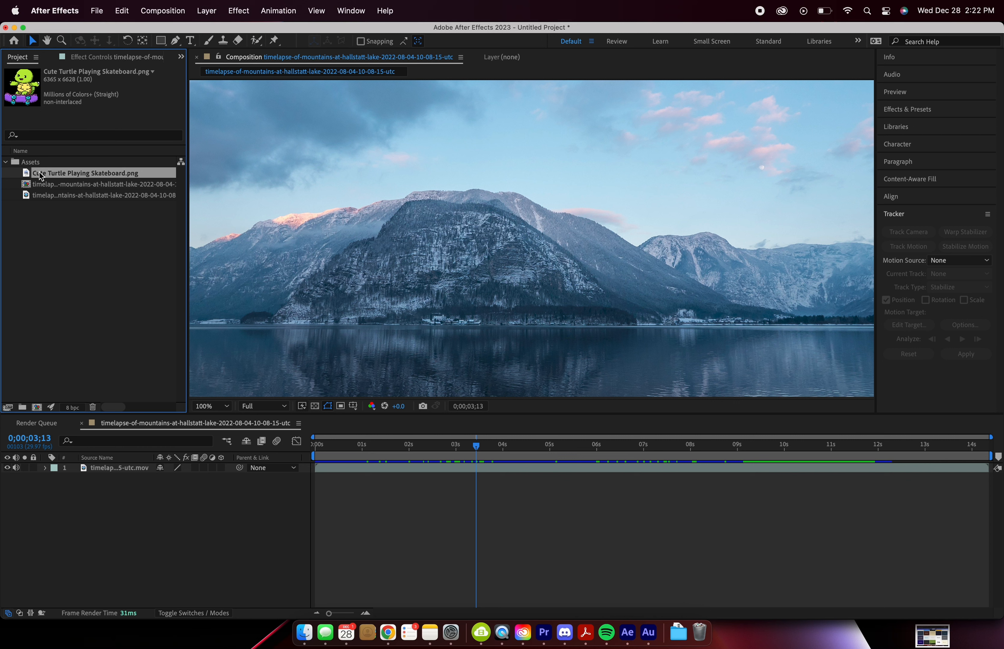
{"action": "left_click_drag", "start_coordinate": [41, 174], "coordinate": [531, 255]}
{"action": "key", "text": "Delete"}
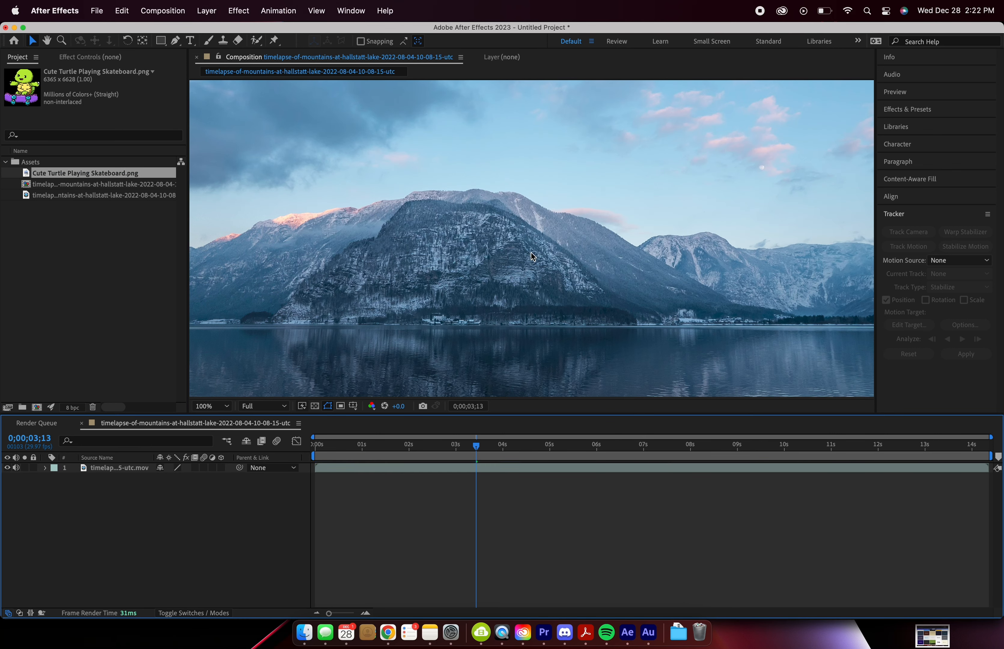
{"action": "left_click_drag", "start_coordinate": [133, 174], "coordinate": [131, 465]}
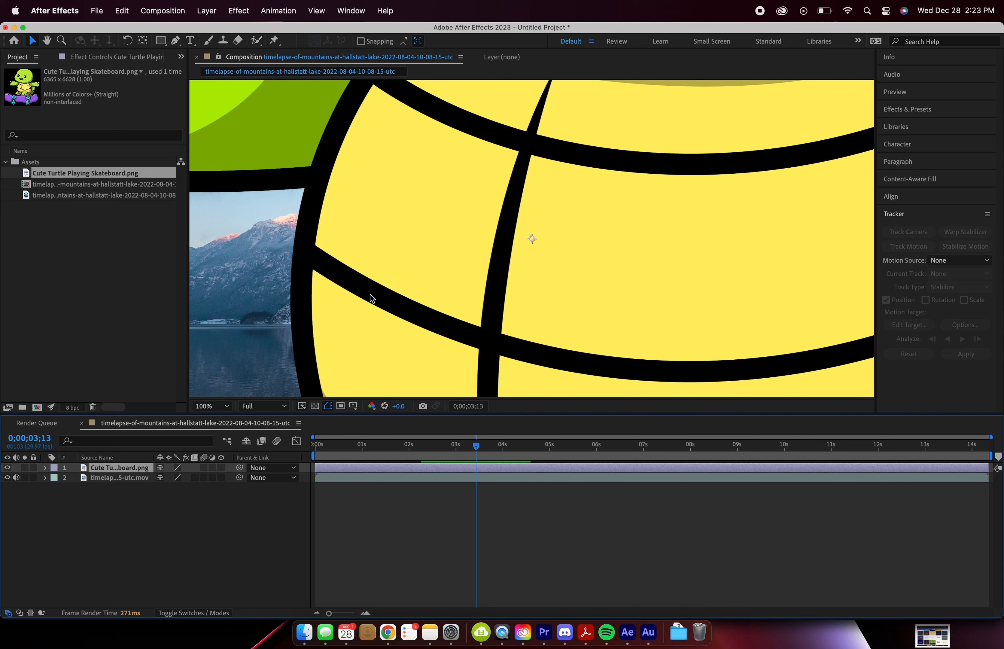
Step: Scale the turtle layer to 7% and fit the whole composition in the viewer
{"action": "key", "text": "s"}
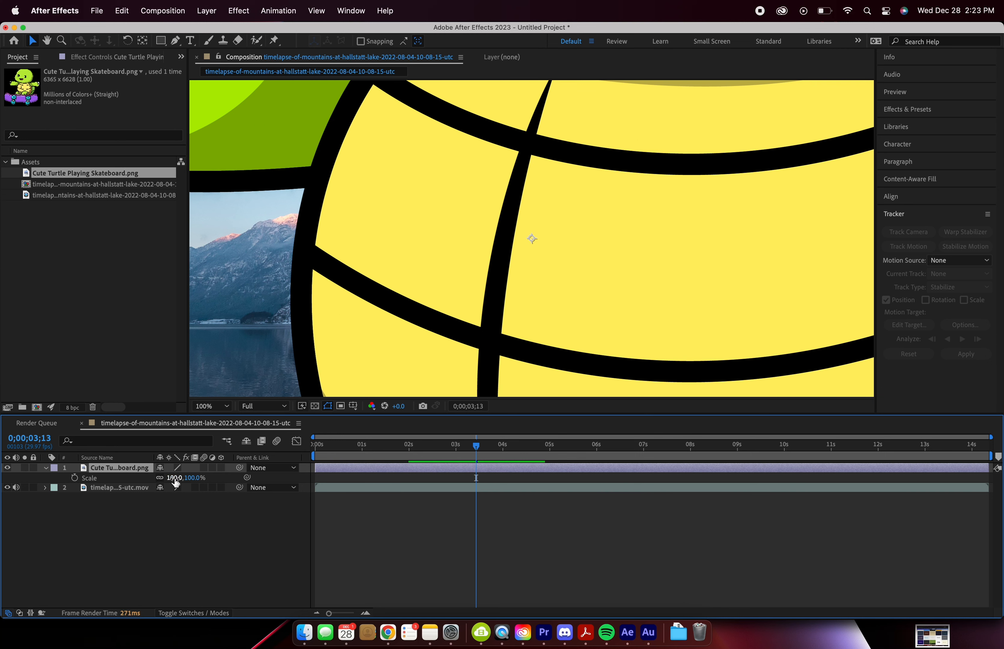
{"action": "left_click_drag", "start_coordinate": [175, 481], "coordinate": [124, 484]}
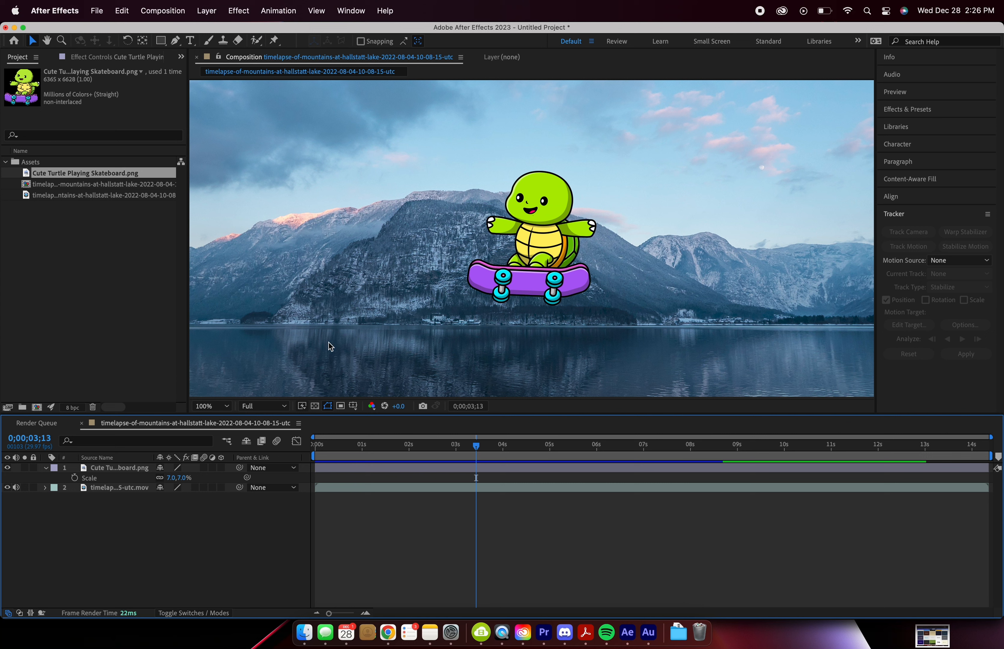
{"action": "left_click", "coordinate": [221, 408]}
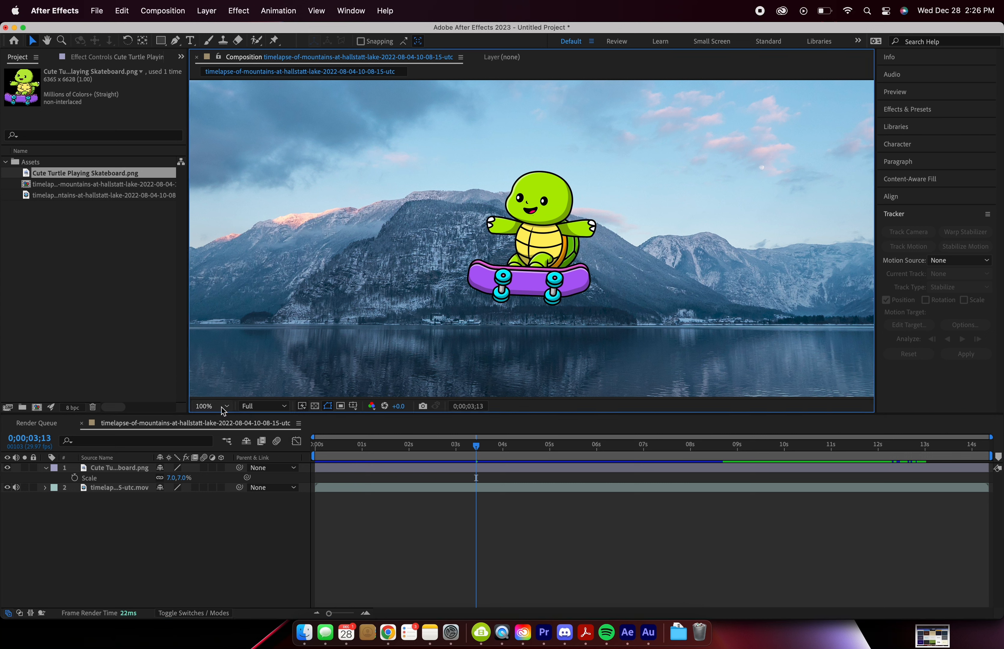
{"action": "left_click", "coordinate": [226, 407]}
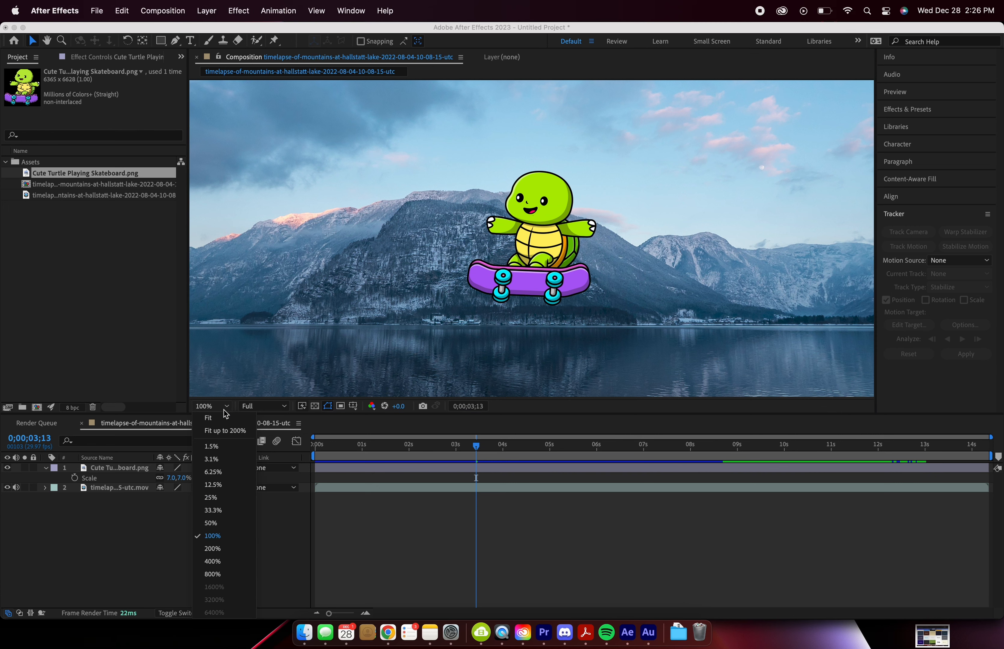
{"action": "left_click", "coordinate": [221, 413]}
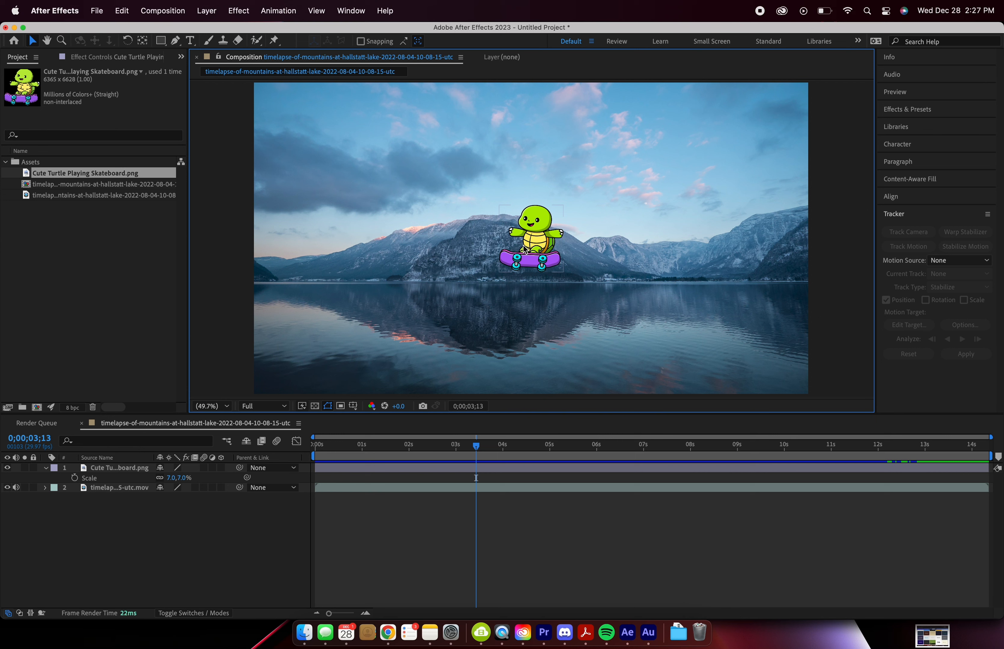
Step: Start animating the turtle layer's Position with a keyframe at 0;00;00;00
{"action": "left_click_drag", "start_coordinate": [418, 444], "coordinate": [312, 454]}
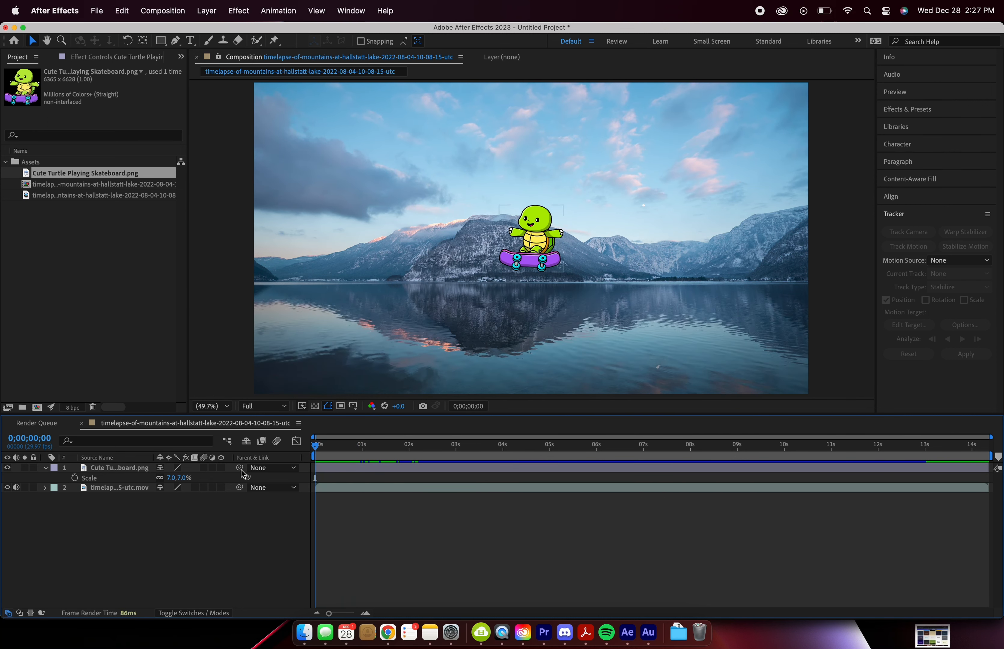
{"action": "left_click", "coordinate": [145, 470]}
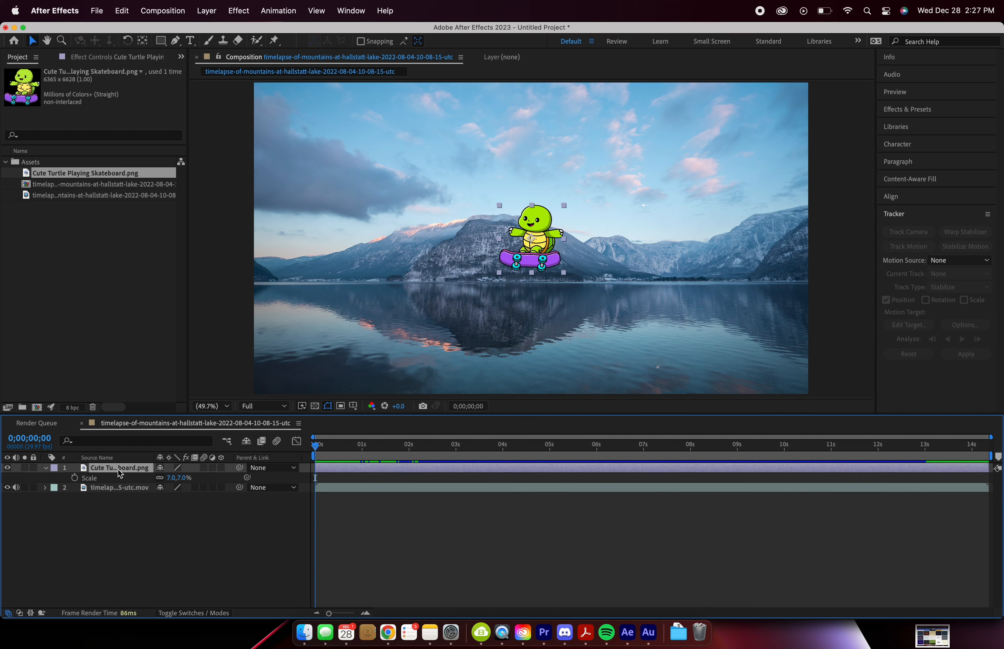
{"action": "key", "text": "p"}
{"action": "left_click", "coordinate": [76, 478]}
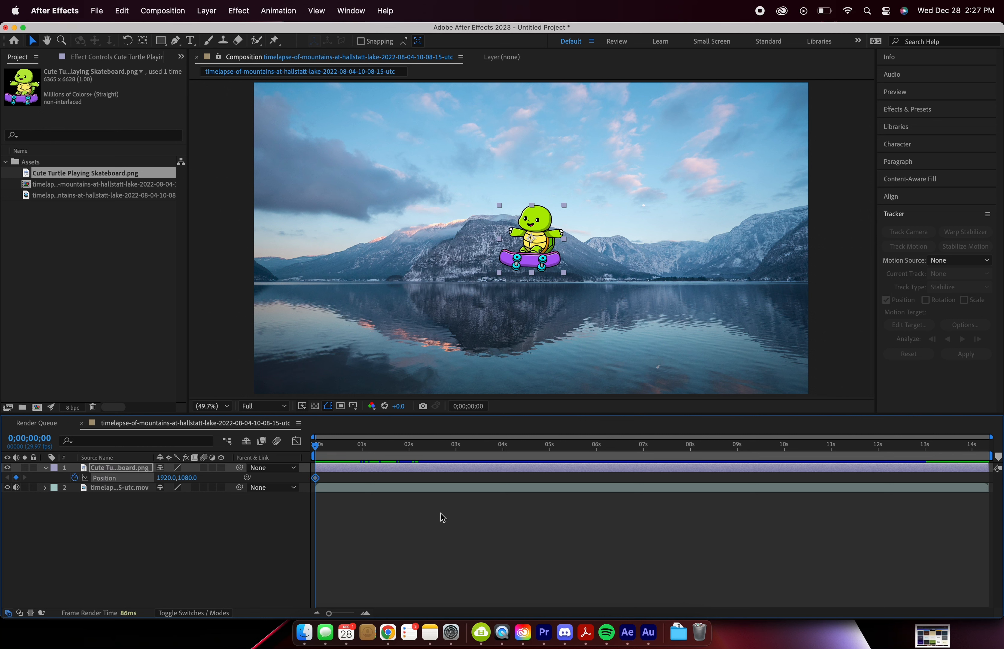
{"action": "mouse_move", "coordinate": [315, 479]}
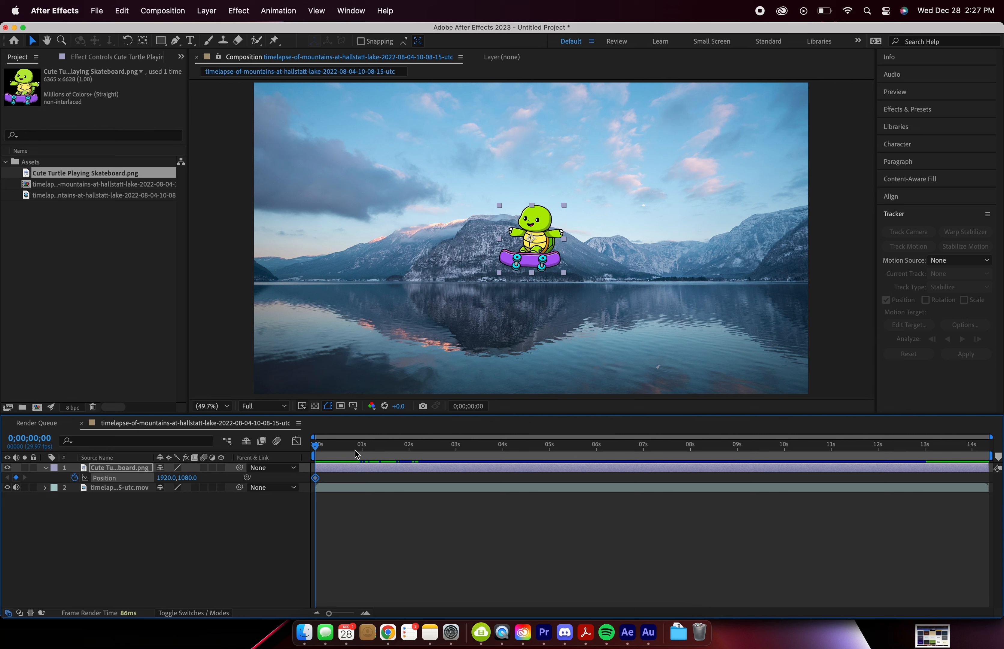
{"action": "left_click", "coordinate": [362, 447]}
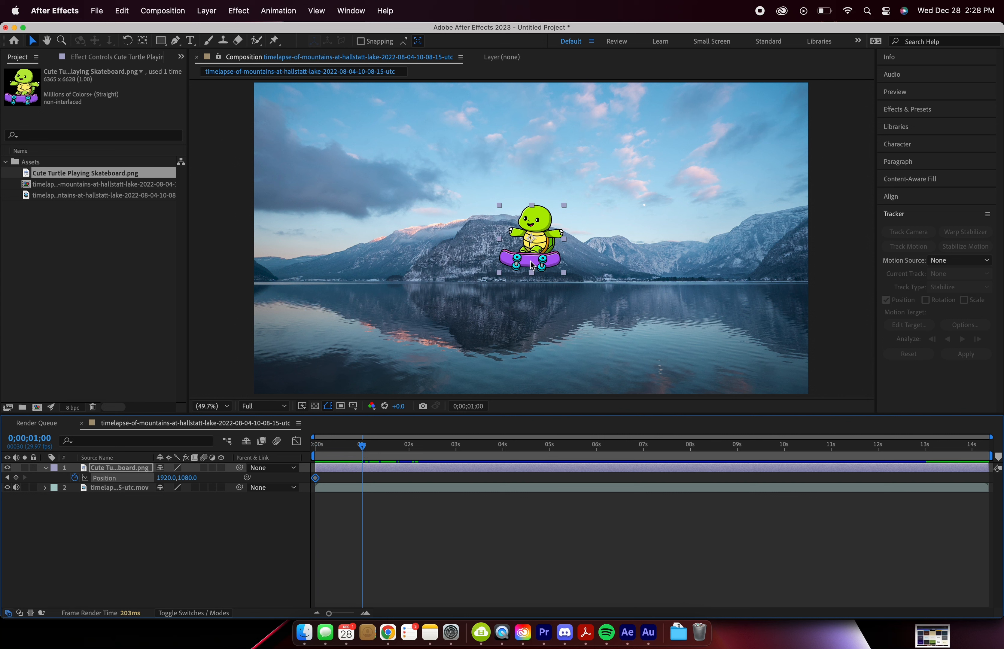
{"action": "left_click_drag", "start_coordinate": [534, 259], "coordinate": [402, 285]}
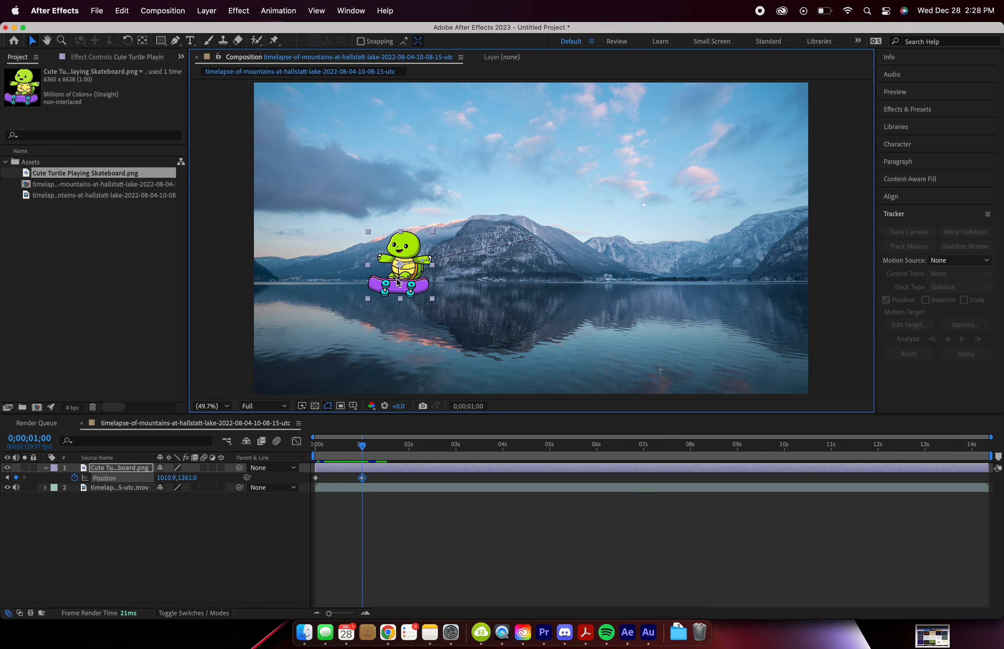
{"action": "key", "text": "super+z"}
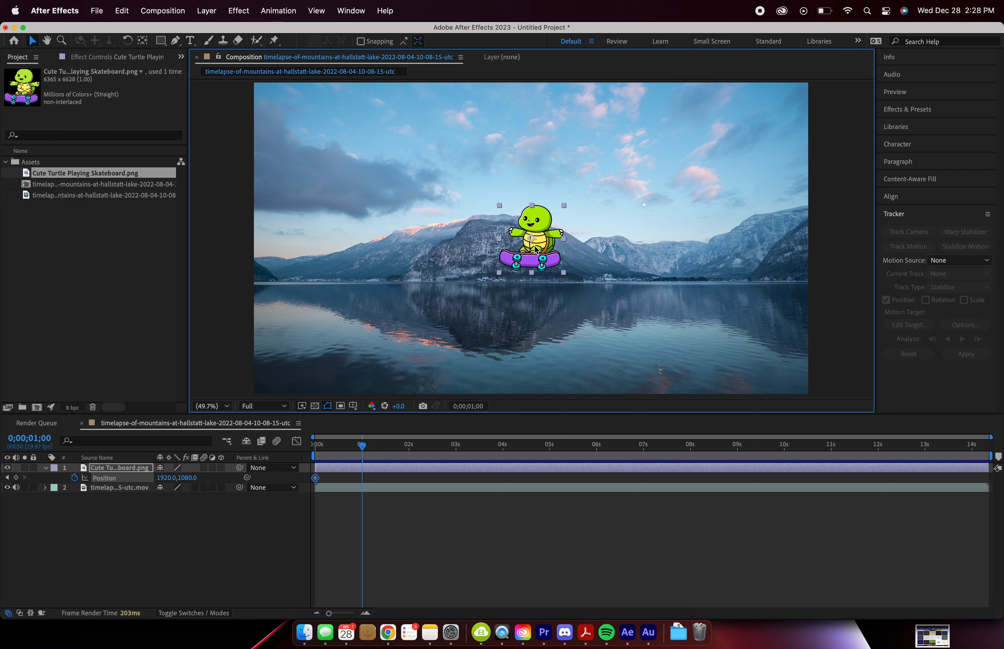
Step: Keyframe the turtle to slide horizontally from about 3115, 1080 at 0;00;00;00 to about 1964, 1080 at 0;00;01;01
{"action": "left_click_drag", "start_coordinate": [363, 446], "coordinate": [306, 461]}
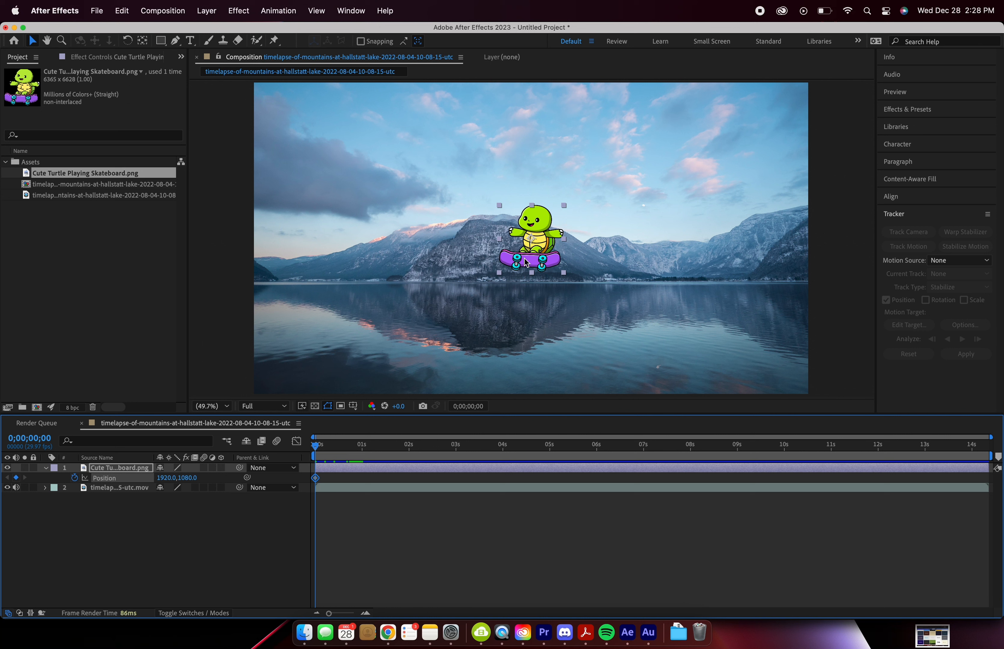
{"action": "left_click_drag", "start_coordinate": [524, 259], "coordinate": [697, 267]}
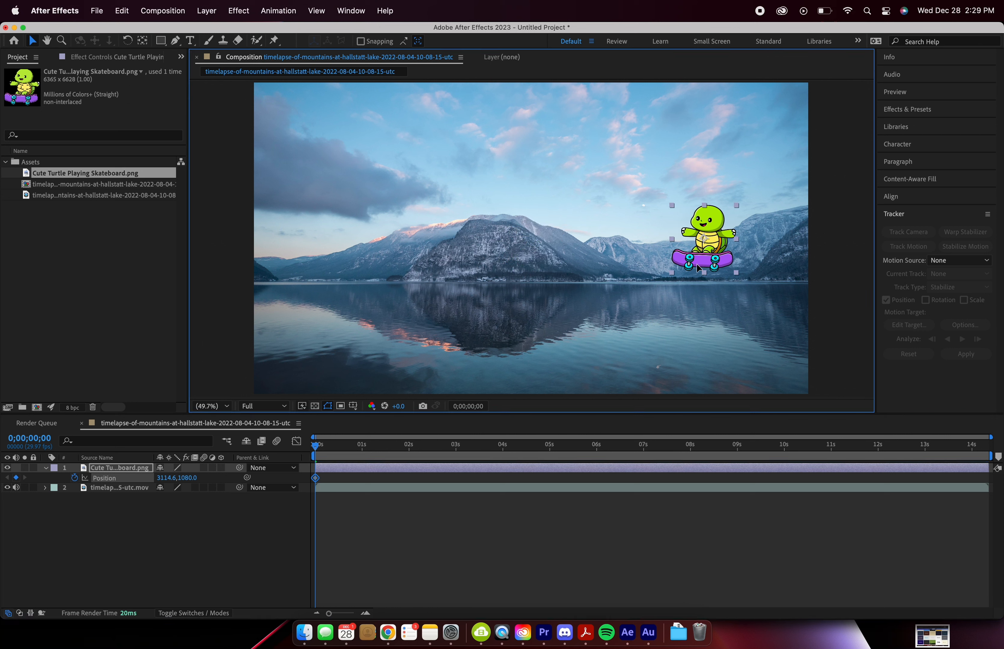
{"action": "left_click", "coordinate": [363, 446]}
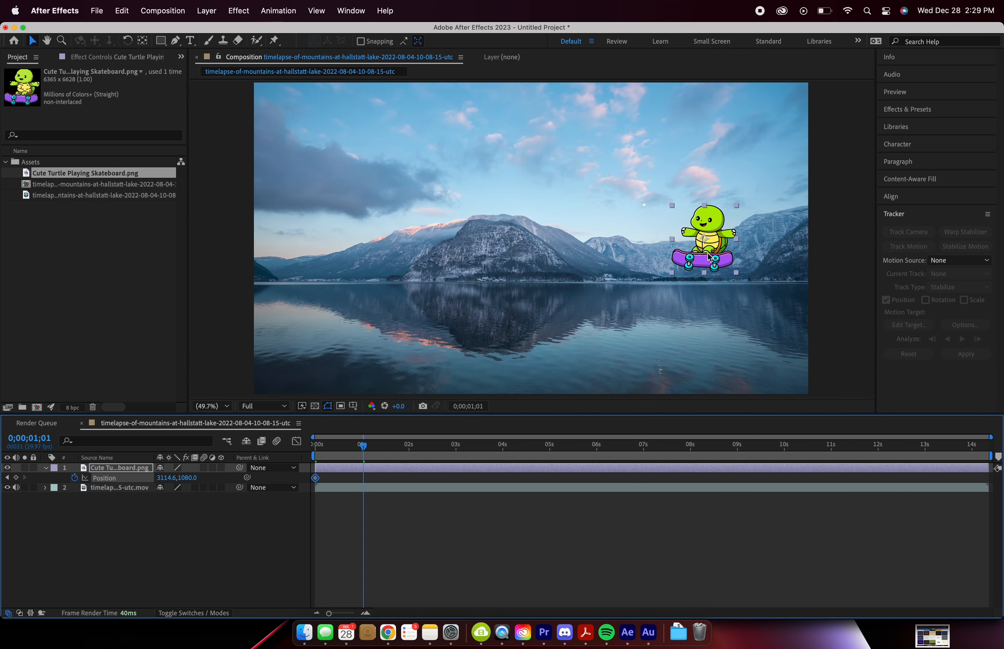
{"action": "left_click_drag", "start_coordinate": [708, 253], "coordinate": [544, 266]}
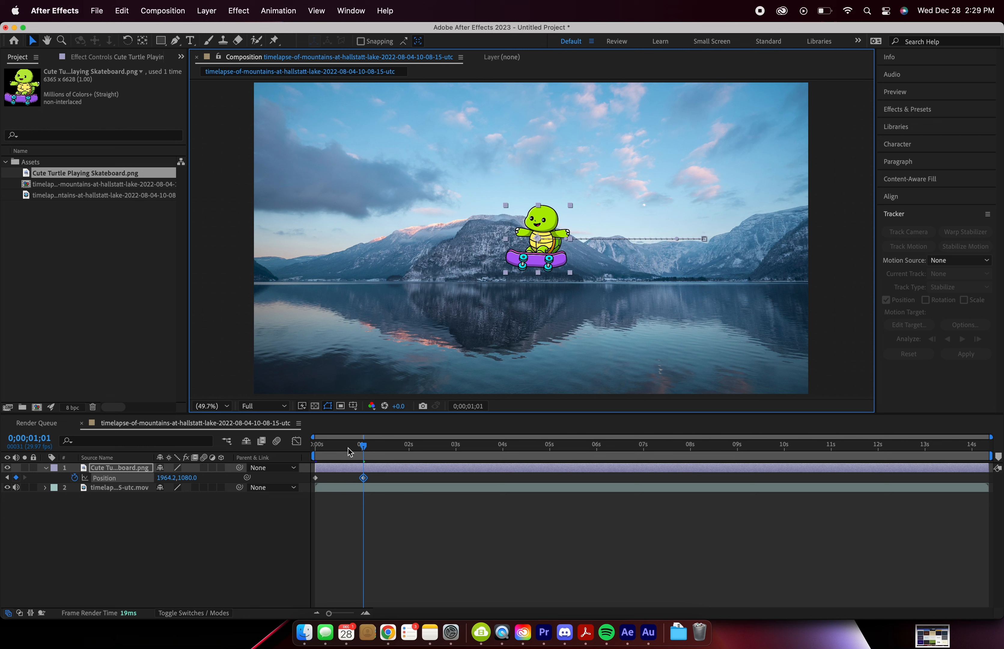
Step: Play back the turtle's slide from the start and check its two position keyframes
{"action": "left_click_drag", "start_coordinate": [362, 445], "coordinate": [303, 455]}
{"action": "key", "text": "space"}
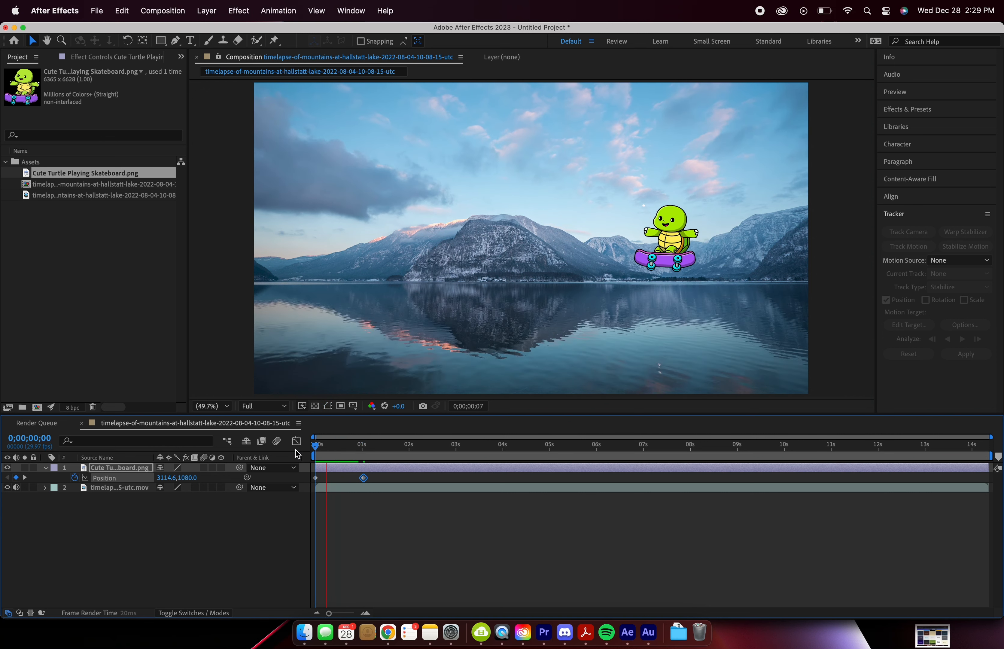
{"action": "key", "text": "space"}
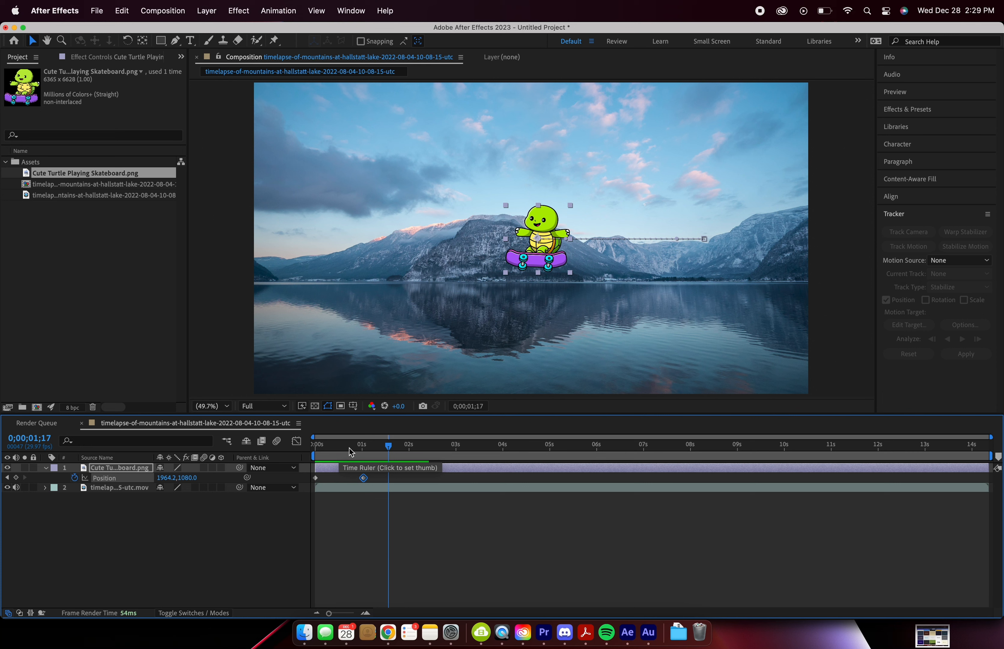
{"action": "left_click", "coordinate": [315, 477]}
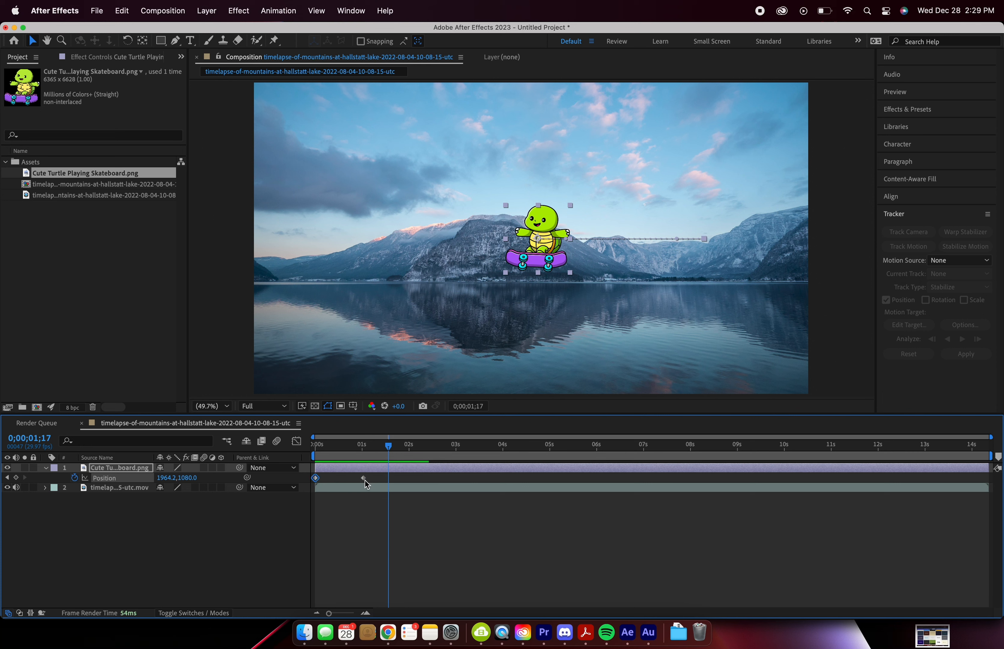
{"action": "left_click", "coordinate": [363, 478]}
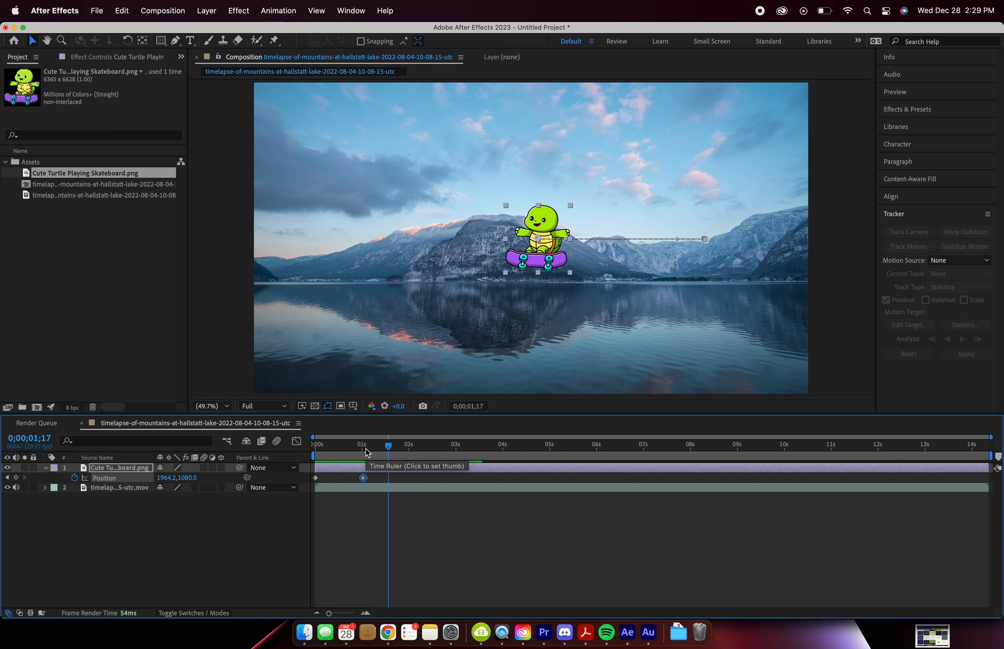
{"action": "left_click_drag", "start_coordinate": [366, 450], "coordinate": [309, 457]}
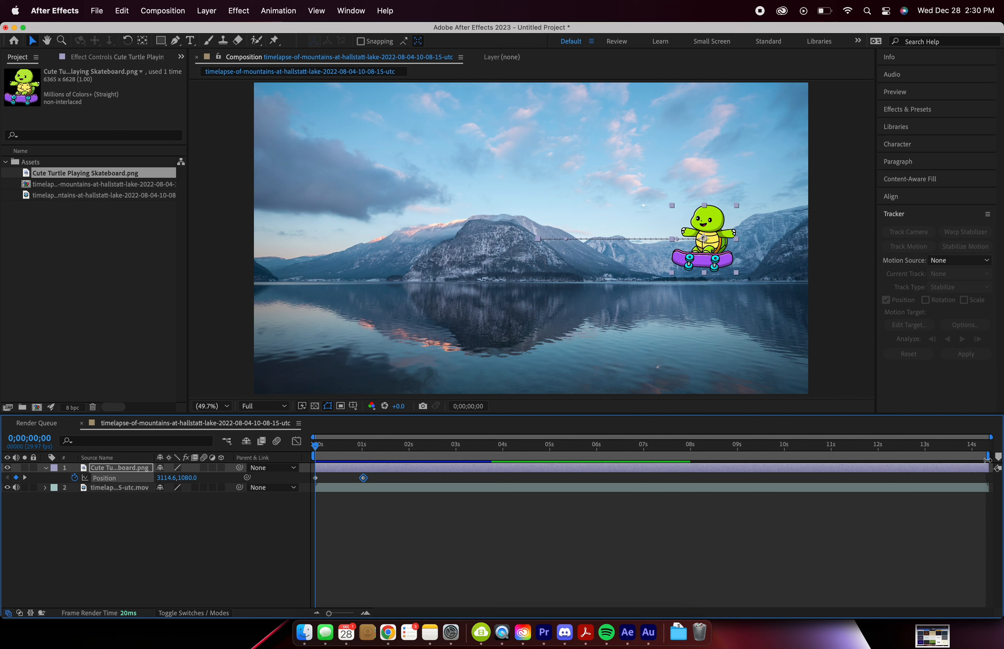
Step: Trim the composition to a work area covering the first five seconds and play back the result
{"action": "left_click_drag", "start_coordinate": [994, 456], "coordinate": [587, 456]}
{"action": "left_click_drag", "start_coordinate": [560, 459], "coordinate": [550, 460]}
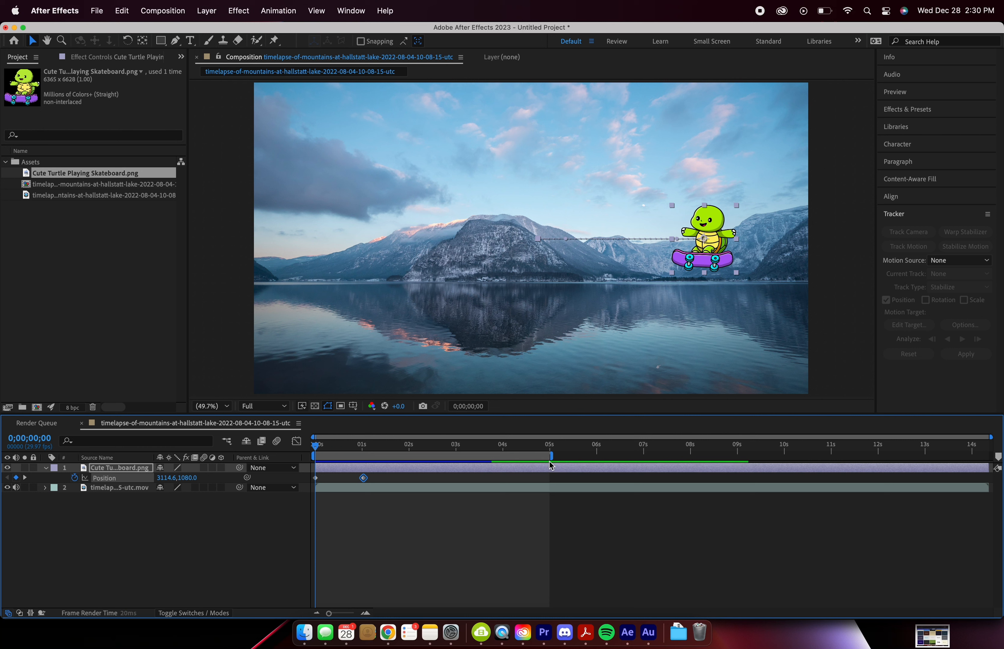
{"action": "right_click", "coordinate": [431, 456]}
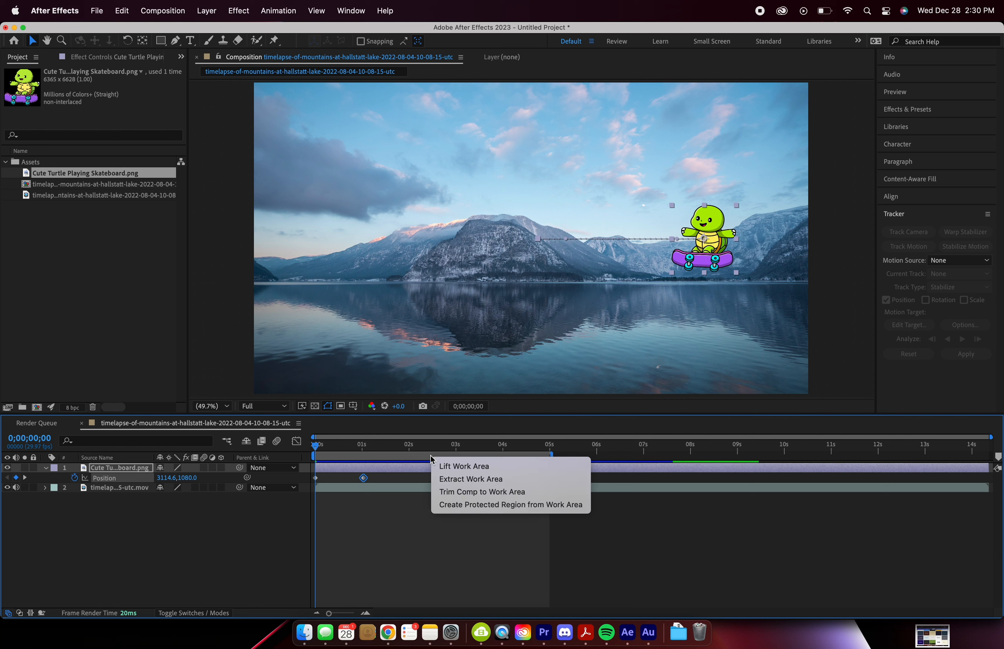
{"action": "left_click", "coordinate": [453, 492]}
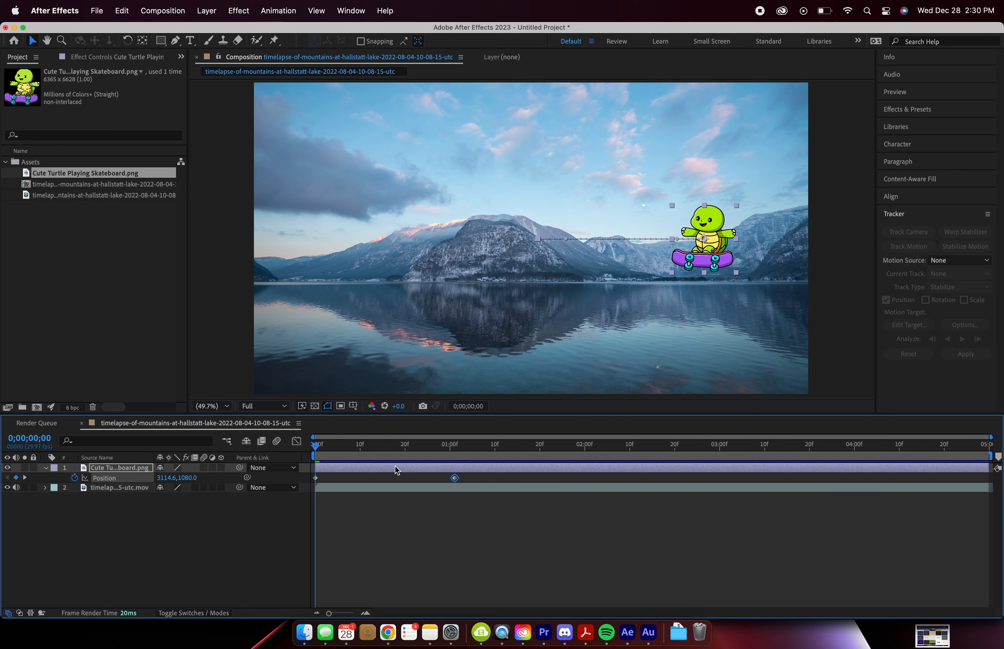
{"action": "key", "text": "space"}
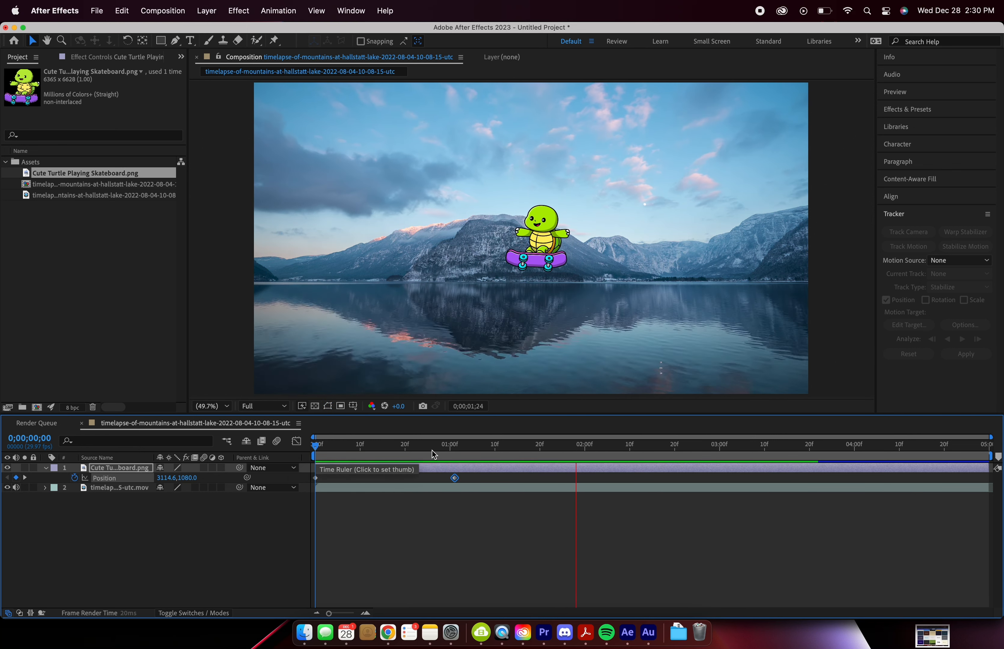
{"action": "key", "text": "space"}
Step: Apply Easy Ease to both of the turtle's position keyframes and scrub through the eased slide
{"action": "left_click_drag", "start_coordinate": [315, 446], "coordinate": [302, 487]}
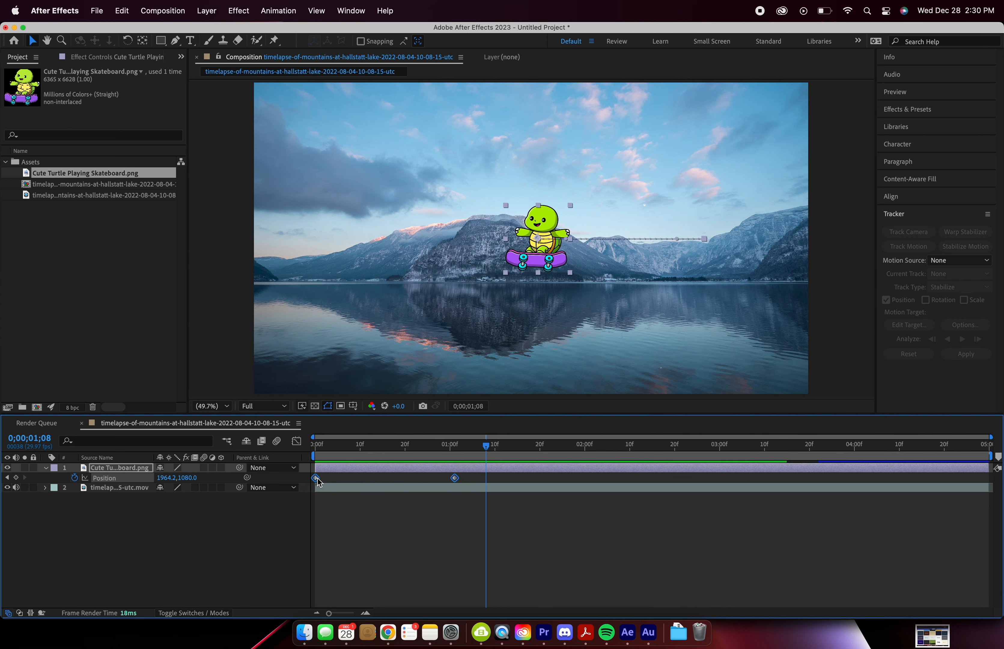
{"action": "right_click", "coordinate": [316, 478]}
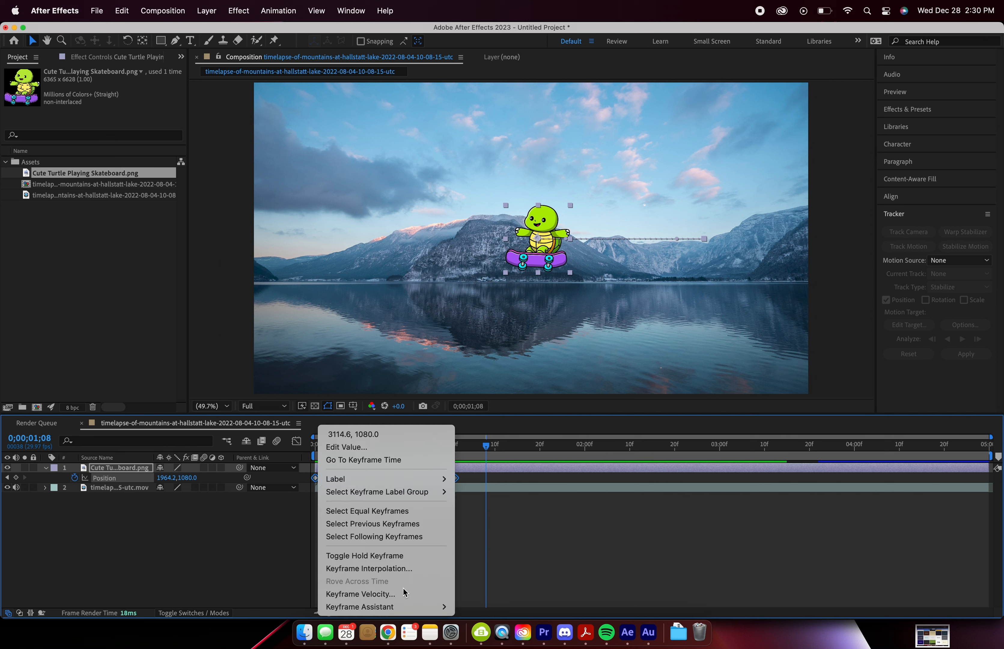
{"action": "mouse_move", "coordinate": [413, 609]}
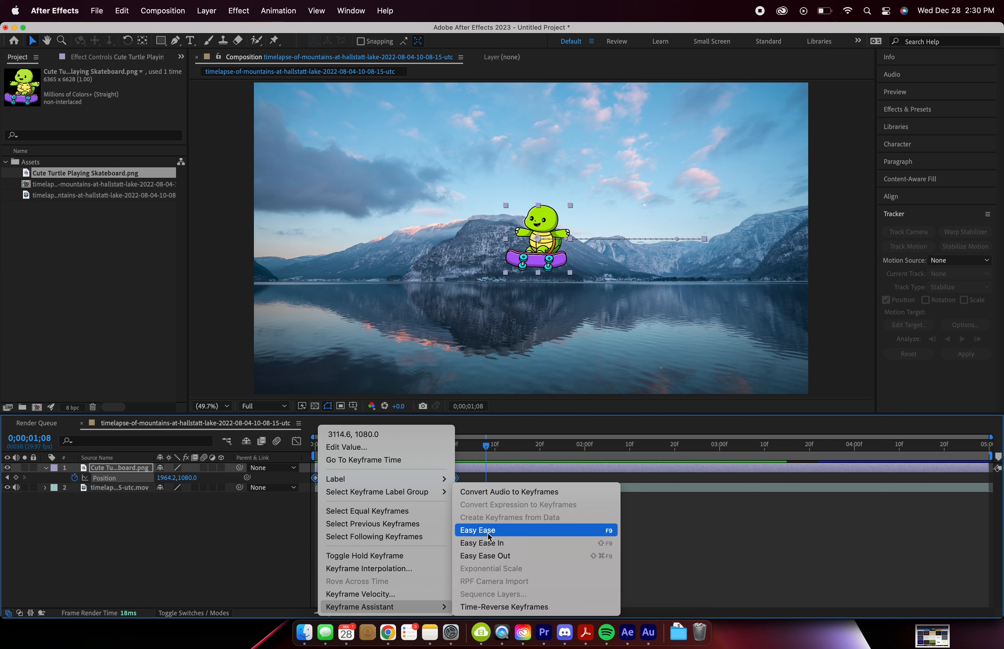
{"action": "left_click", "coordinate": [595, 532]}
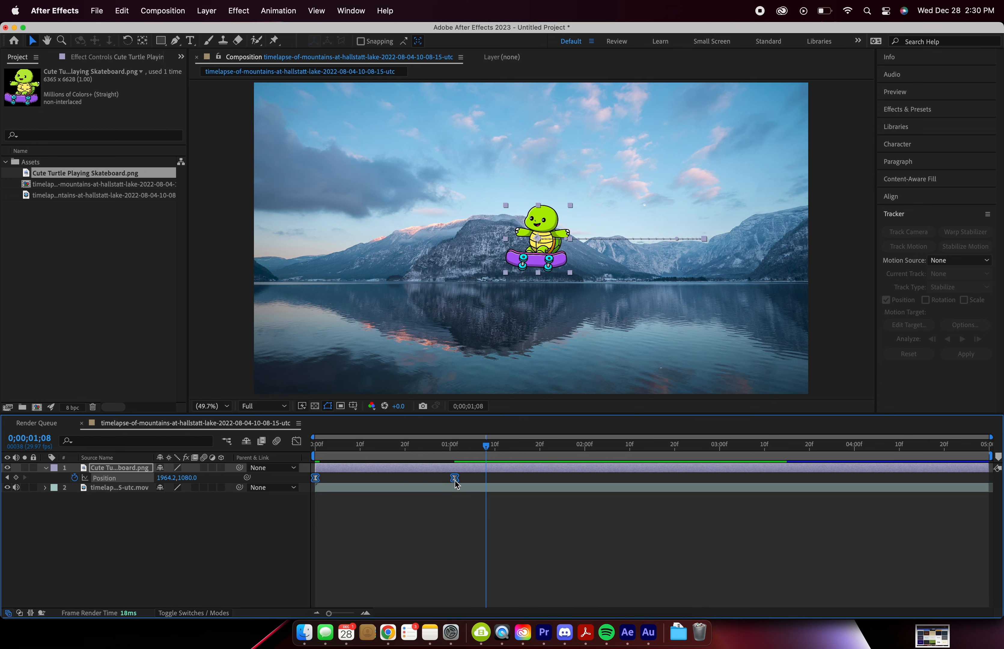
{"action": "key", "text": "Home"}
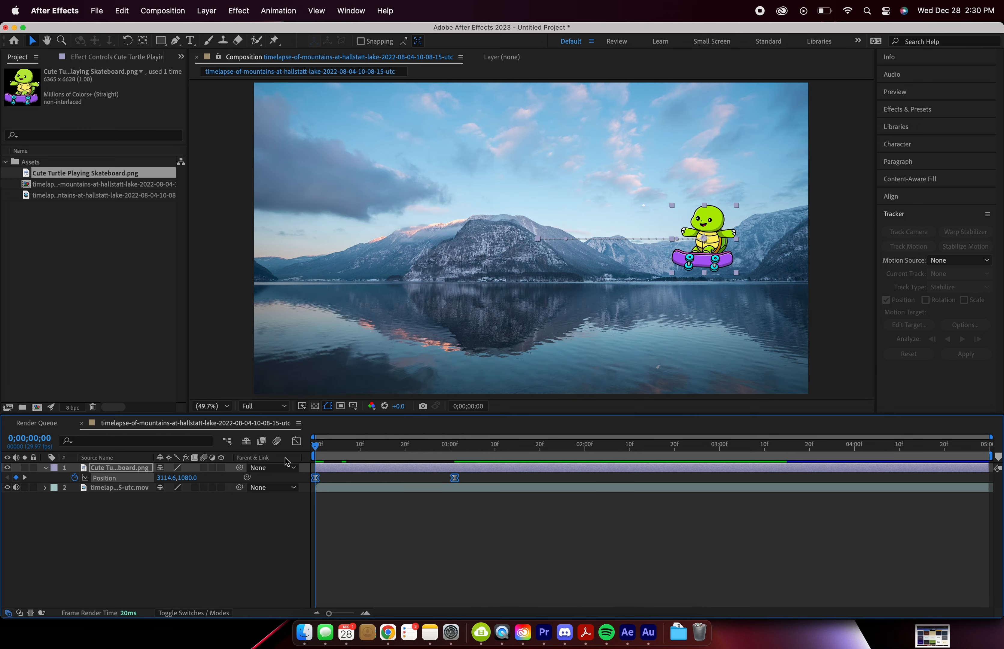
{"action": "left_click_drag", "start_coordinate": [315, 444], "coordinate": [455, 455]}
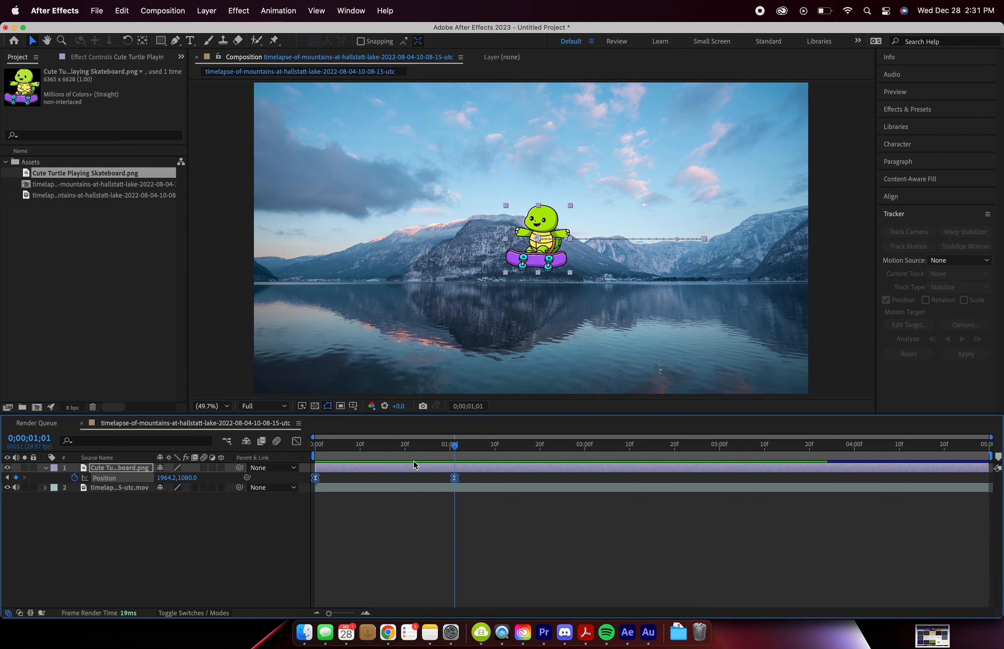
Step: Reshape the turtle's position speed graph to peak early and slow gradually, shortening the first keyframe's ease handle and lengthening the last one's
{"action": "left_click", "coordinate": [296, 443]}
{"action": "left_click", "coordinate": [296, 442]}
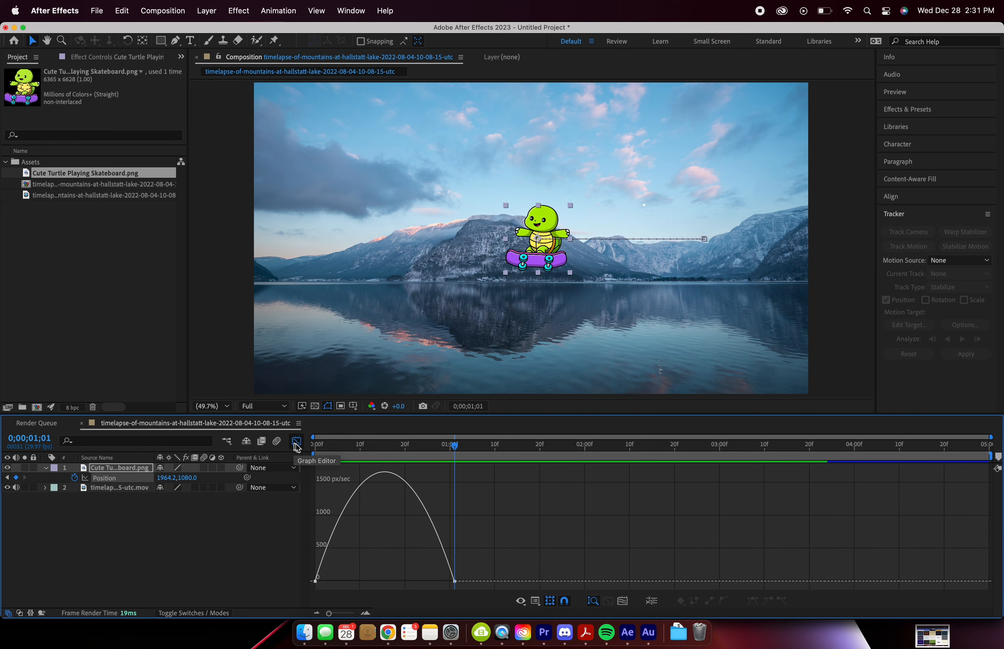
{"action": "left_click", "coordinate": [535, 601]}
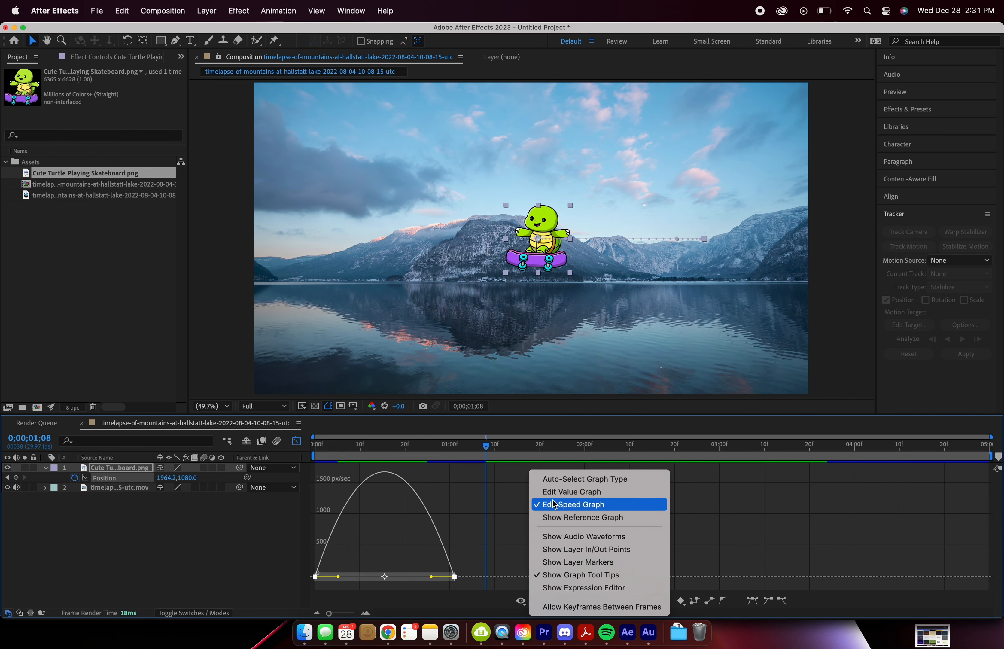
{"action": "left_click", "coordinate": [477, 542]}
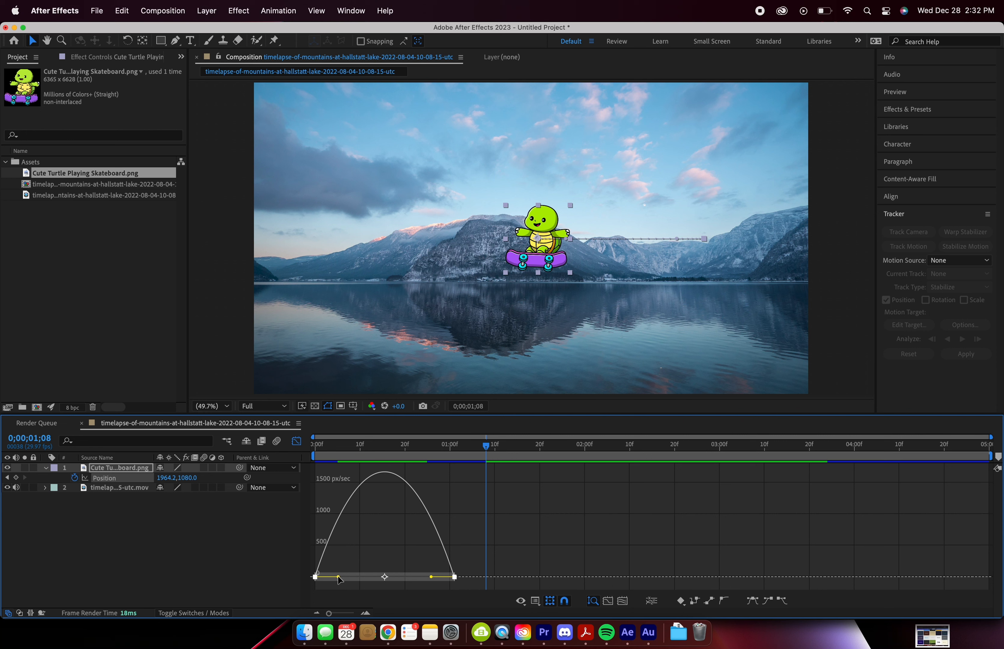
{"action": "left_click_drag", "start_coordinate": [339, 579], "coordinate": [324, 580]}
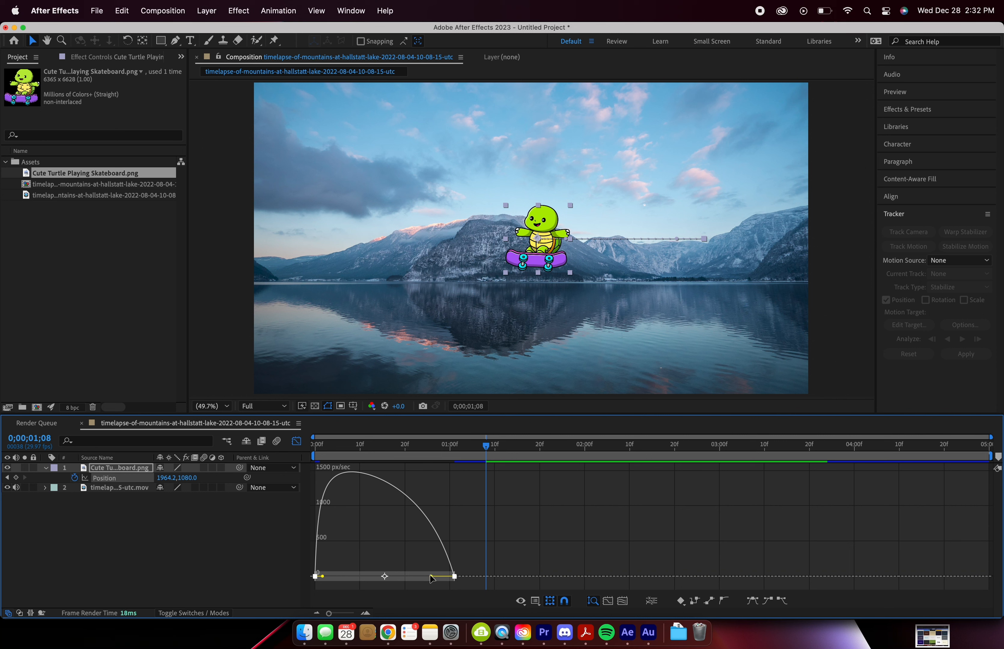
{"action": "left_click_drag", "start_coordinate": [432, 578], "coordinate": [375, 579]}
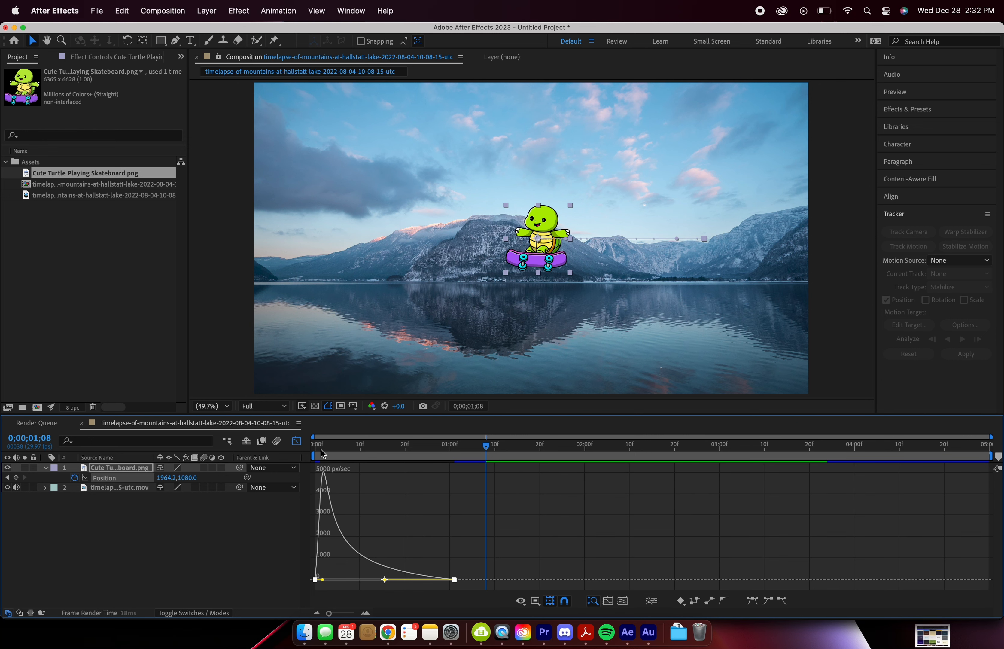
Step: Scrub through the turtle's reshaped slide and play it back from the first frame in the keyframe view
{"action": "left_click_drag", "start_coordinate": [323, 454], "coordinate": [437, 460]}
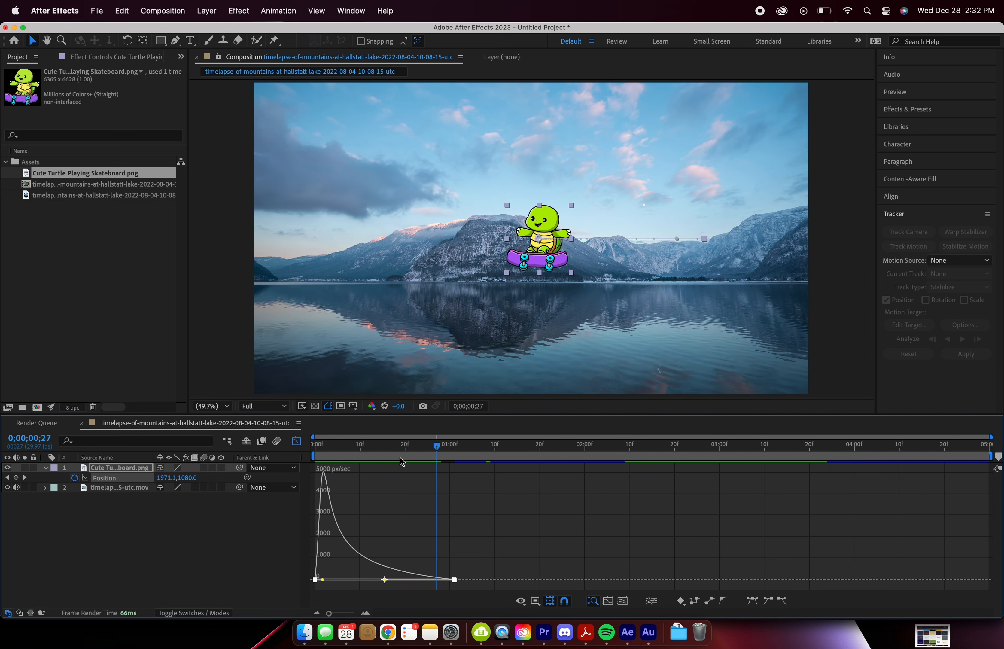
{"action": "left_click", "coordinate": [297, 441]}
{"action": "key", "text": "Home"}
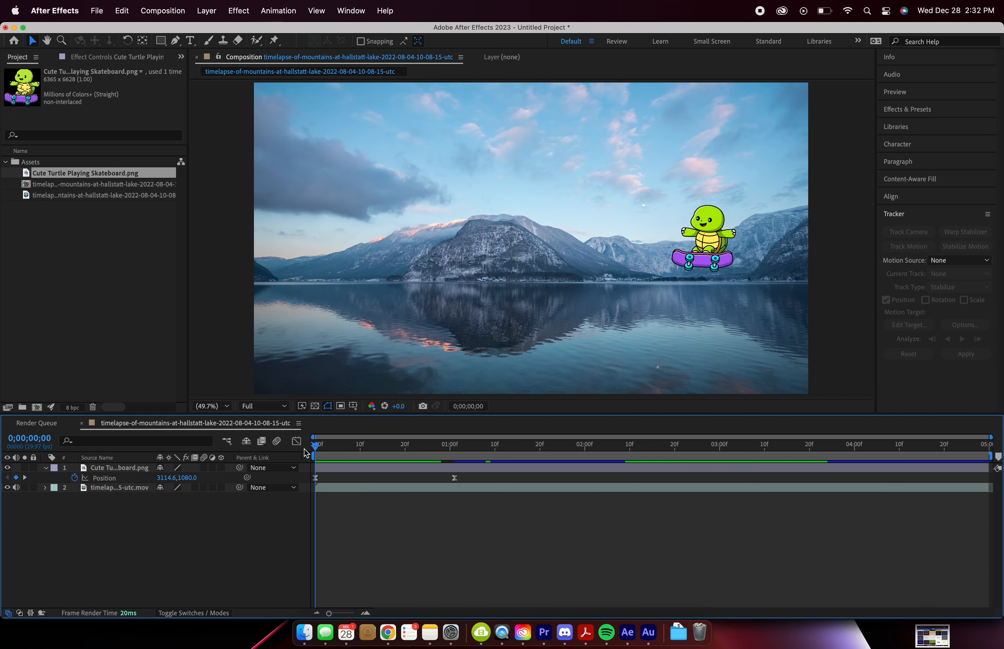
{"action": "key", "text": "space"}
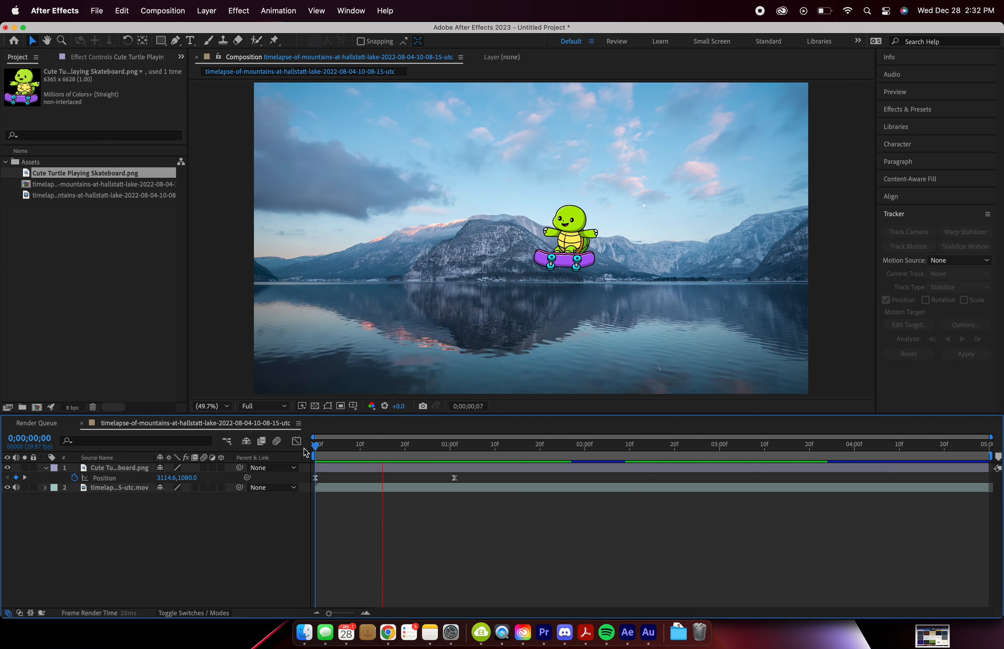
{"action": "key", "text": "space"}
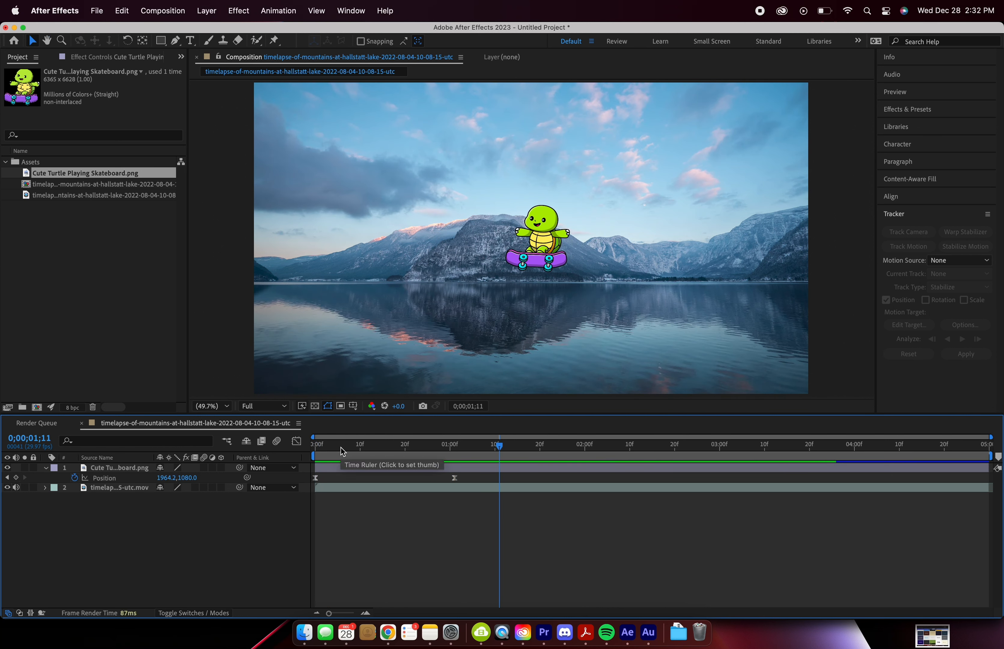
Step: Move the turtle's last position keyframe to 0;00;02;15 and check the stretched curve in the Graph Editor
{"action": "left_click", "coordinate": [454, 478]}
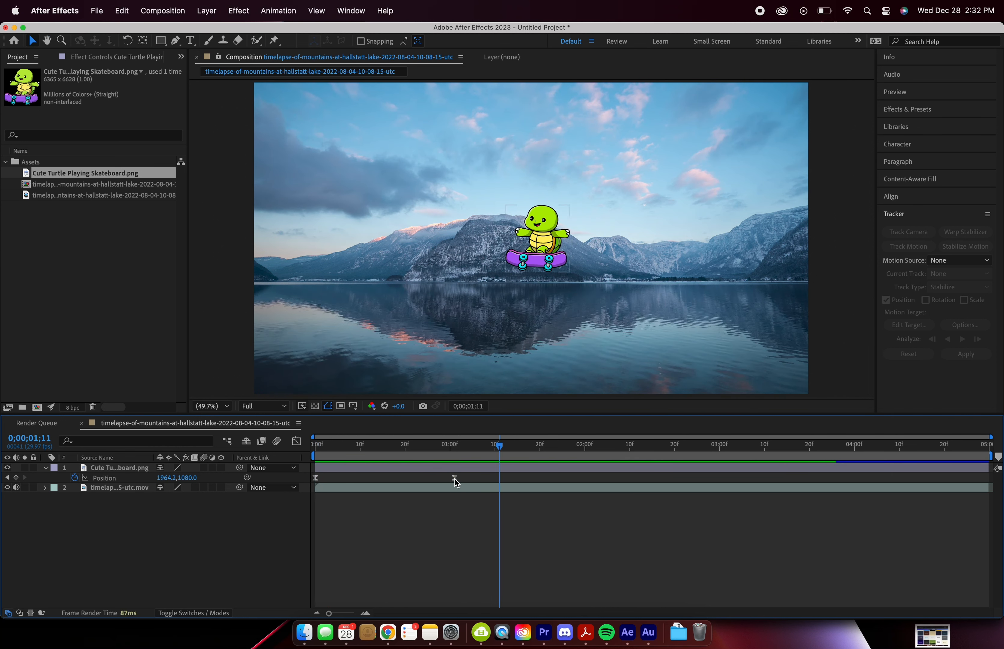
{"action": "mouse_move", "coordinate": [455, 482]}
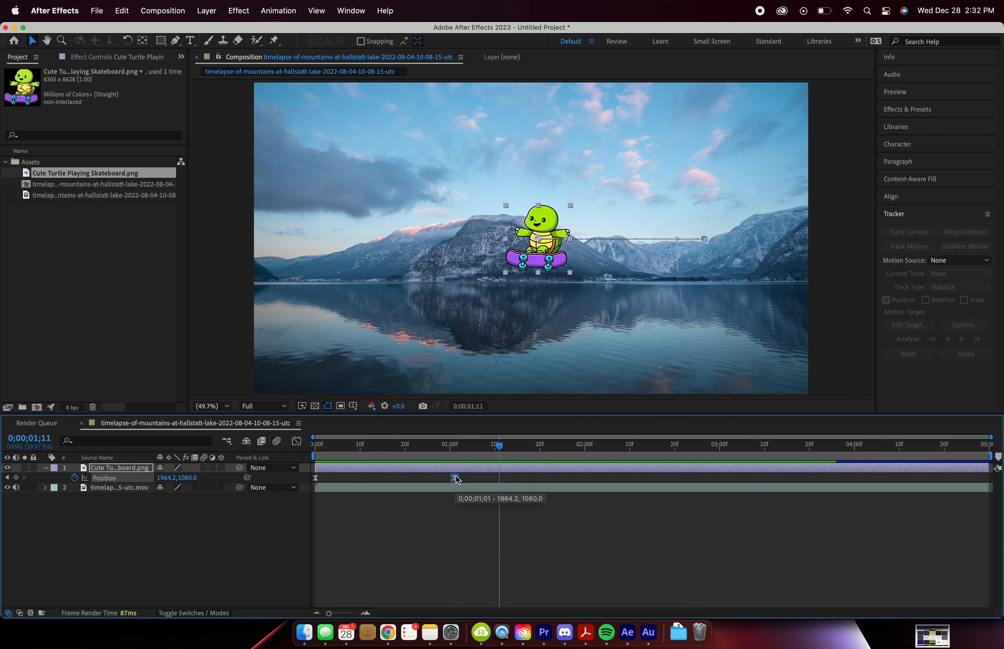
{"action": "left_click_drag", "start_coordinate": [456, 482], "coordinate": [653, 483]}
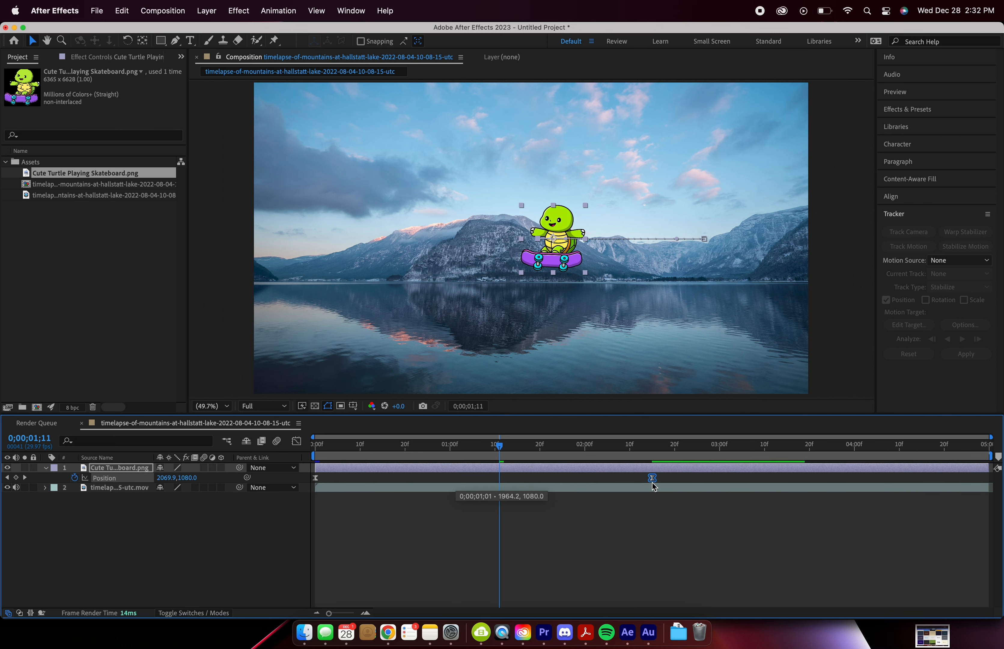
{"action": "left_click", "coordinate": [296, 441]}
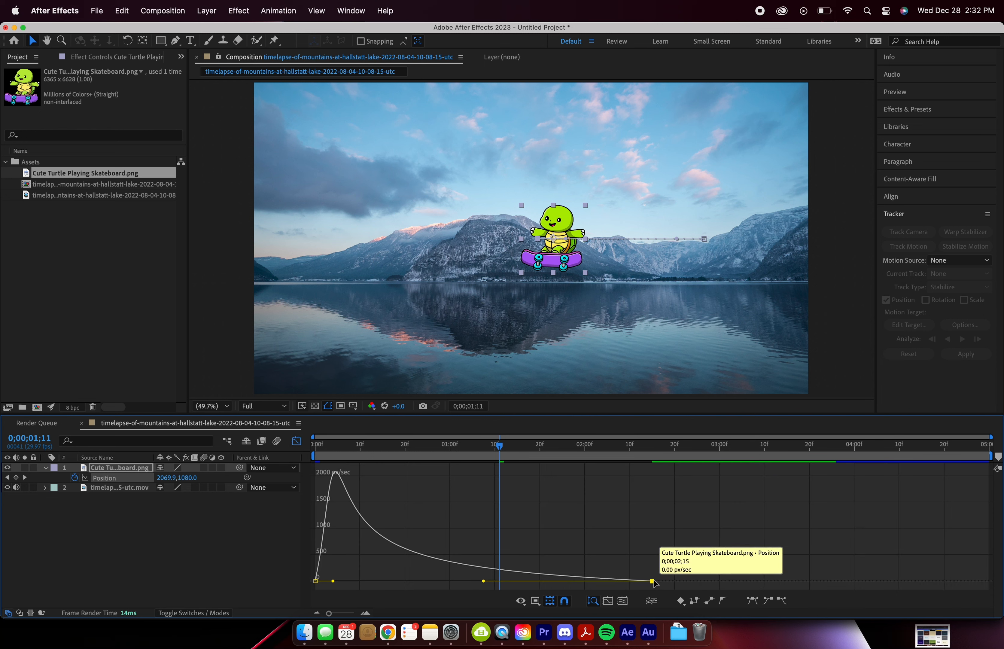
{"action": "left_click", "coordinate": [296, 441]}
Step: Play back the lengthened slide from the start and return to the first frame
{"action": "key", "text": "Home"}
{"action": "key", "text": "space"}
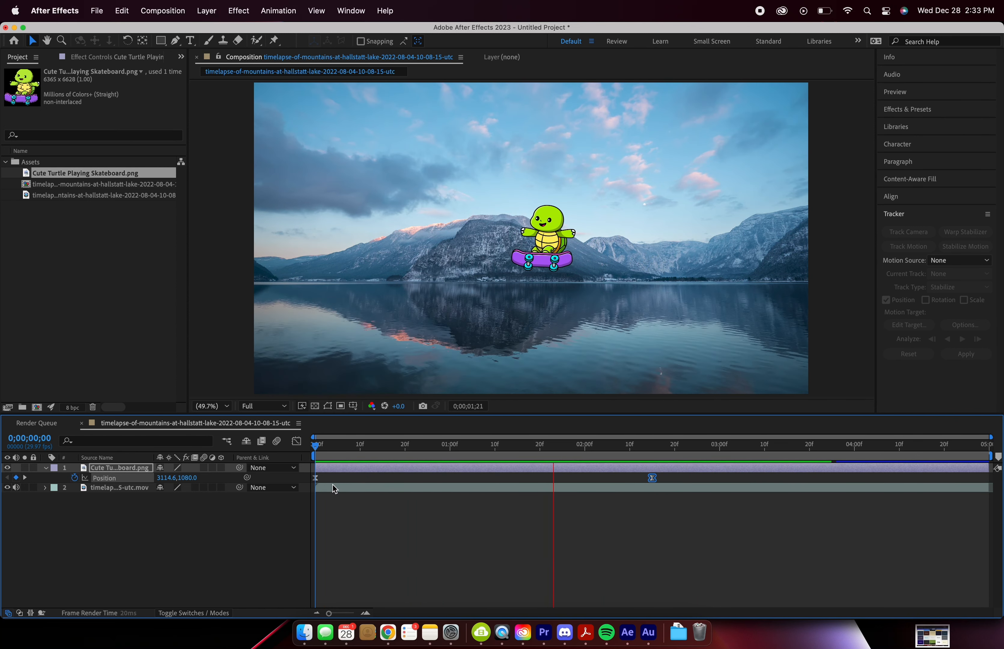
{"action": "key", "text": "space"}
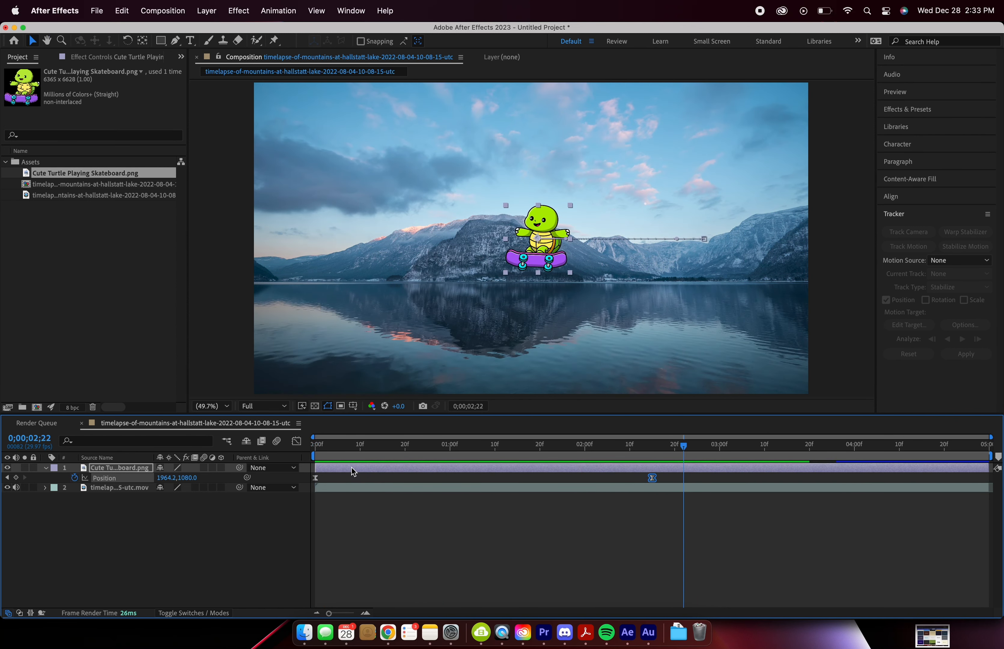
{"action": "key", "text": "Home"}
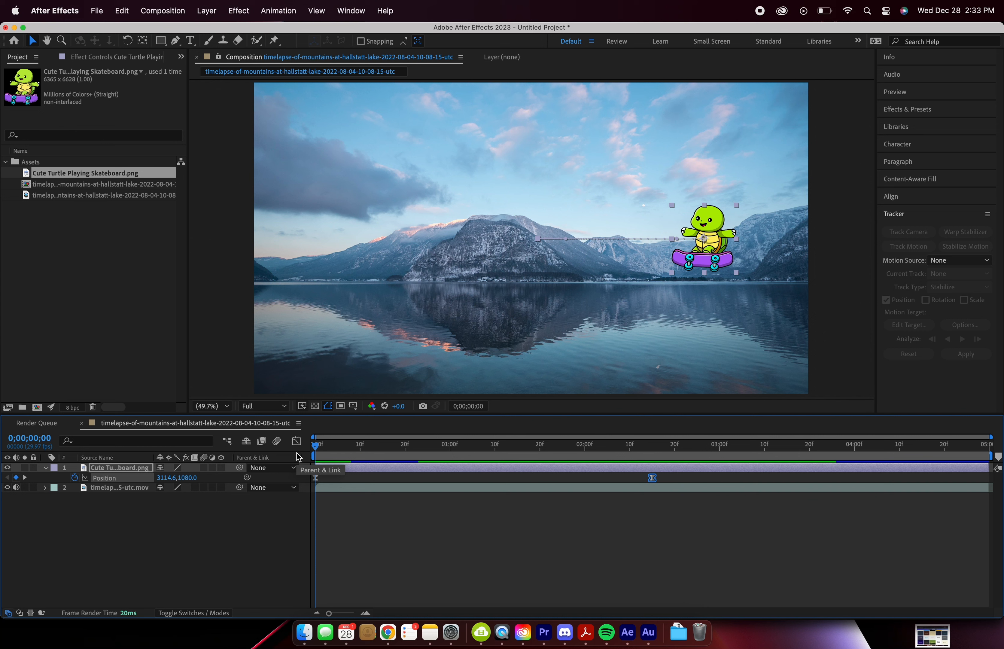
Step: Set an opacity keyframe of 100% on the turtle layer at 0;00;00;09
{"action": "left_click", "coordinate": [348, 471]}
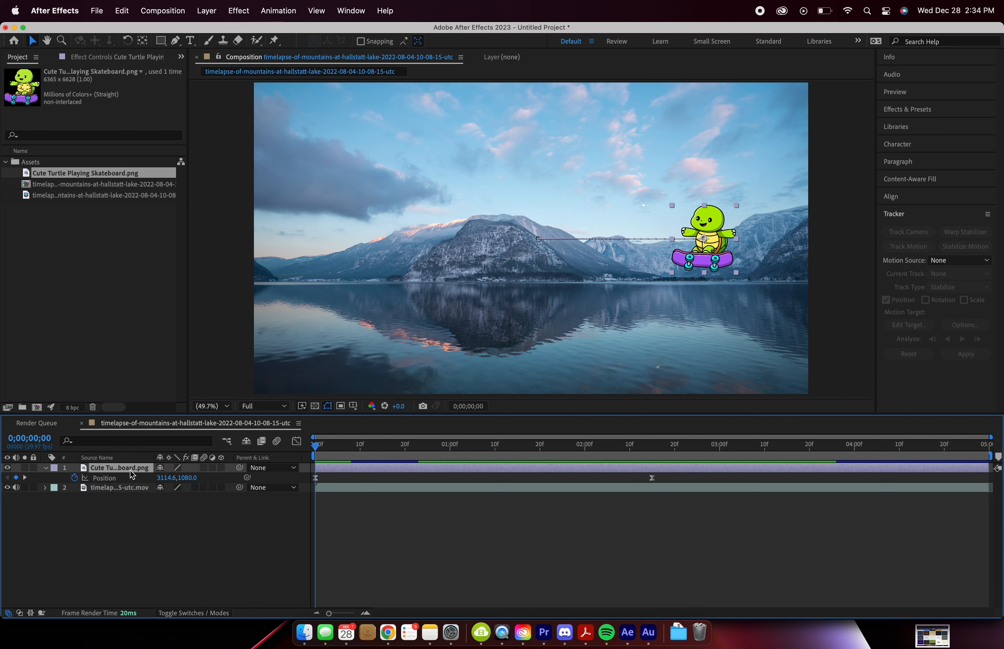
{"action": "key", "text": "t"}
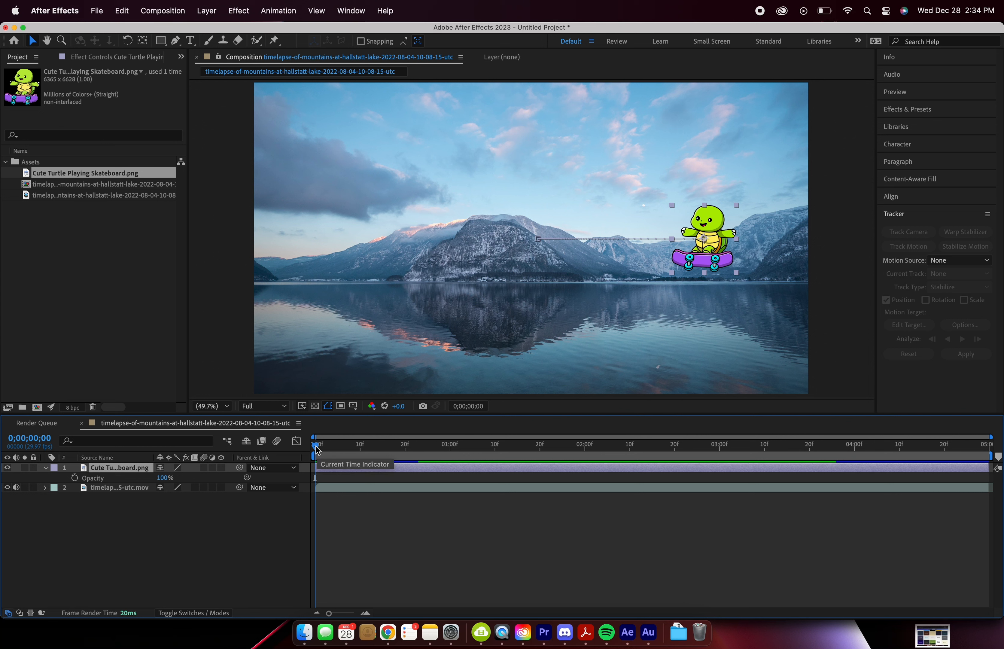
{"action": "left_click_drag", "start_coordinate": [317, 449], "coordinate": [356, 448]}
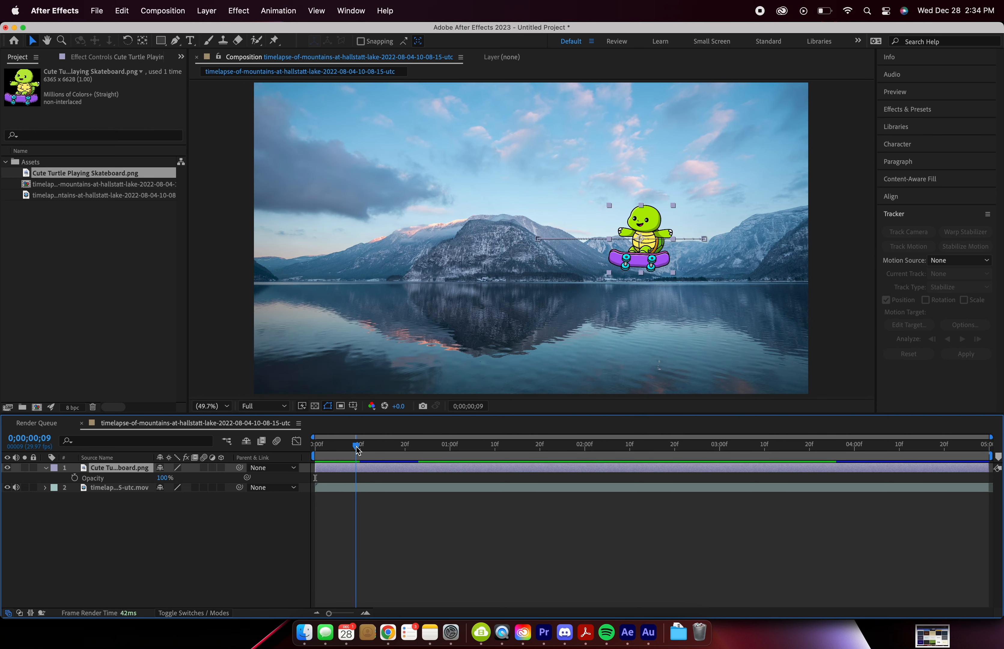
{"action": "left_click", "coordinate": [75, 477]}
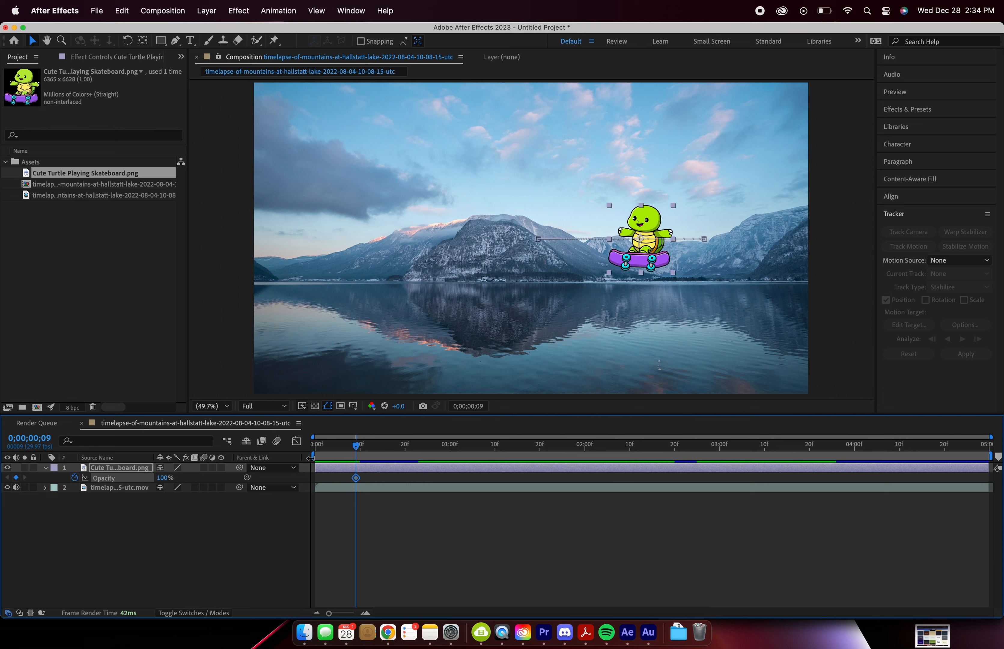
Step: Keyframe the turtle's opacity to 0% at 0;00;00;00 and play back the fade-in
{"action": "left_click_drag", "start_coordinate": [354, 451], "coordinate": [313, 457]}
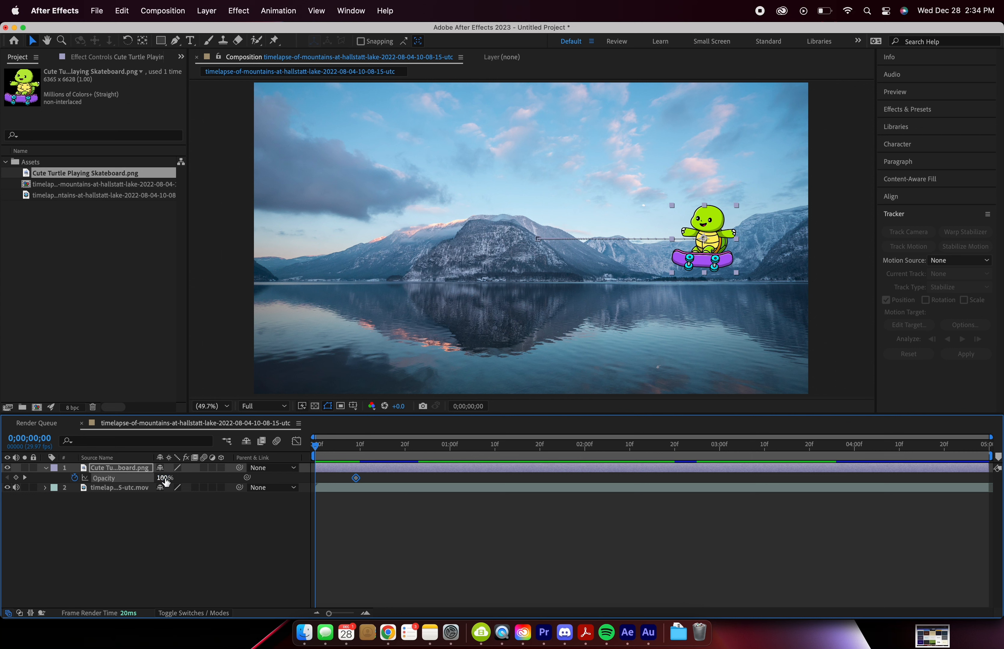
{"action": "left_click_drag", "start_coordinate": [165, 481], "coordinate": [72, 487]}
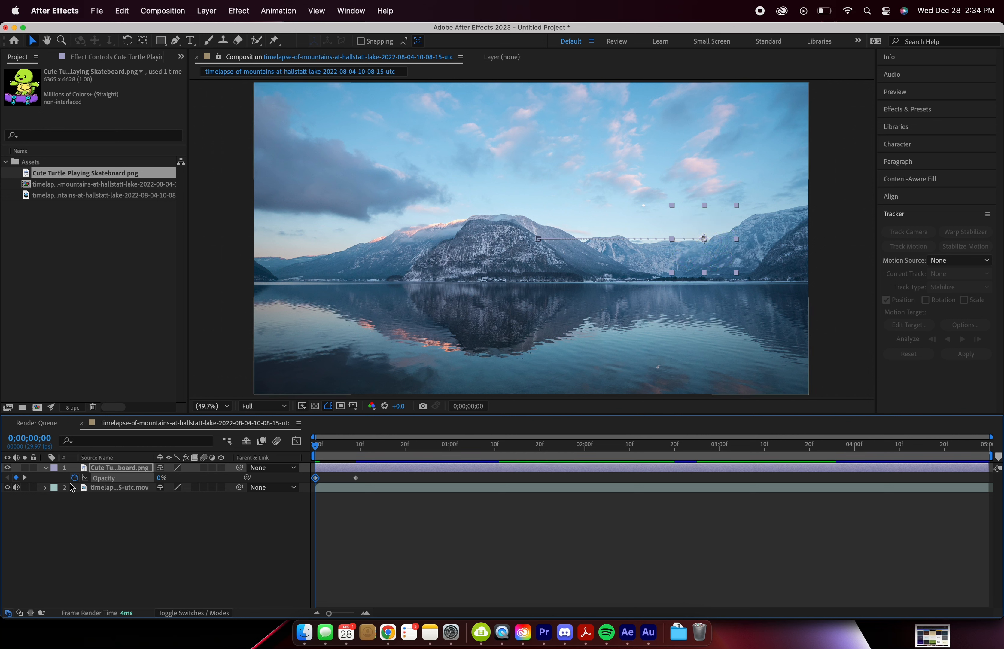
{"action": "key", "text": "super+z"}
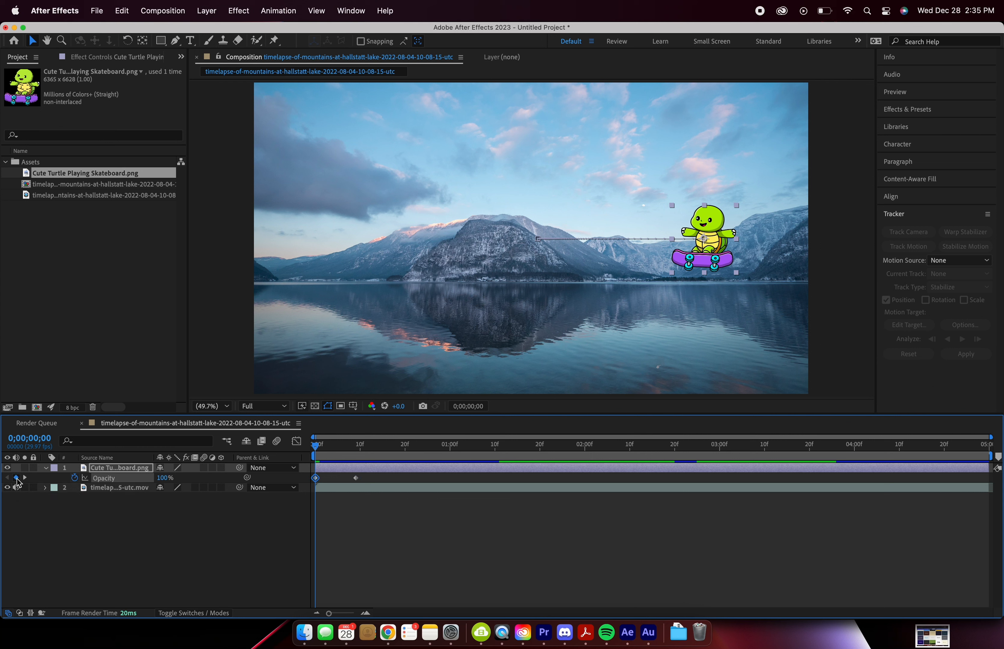
{"action": "left_click", "coordinate": [16, 477]}
{"action": "left_click_drag", "start_coordinate": [160, 477], "coordinate": [34, 484]}
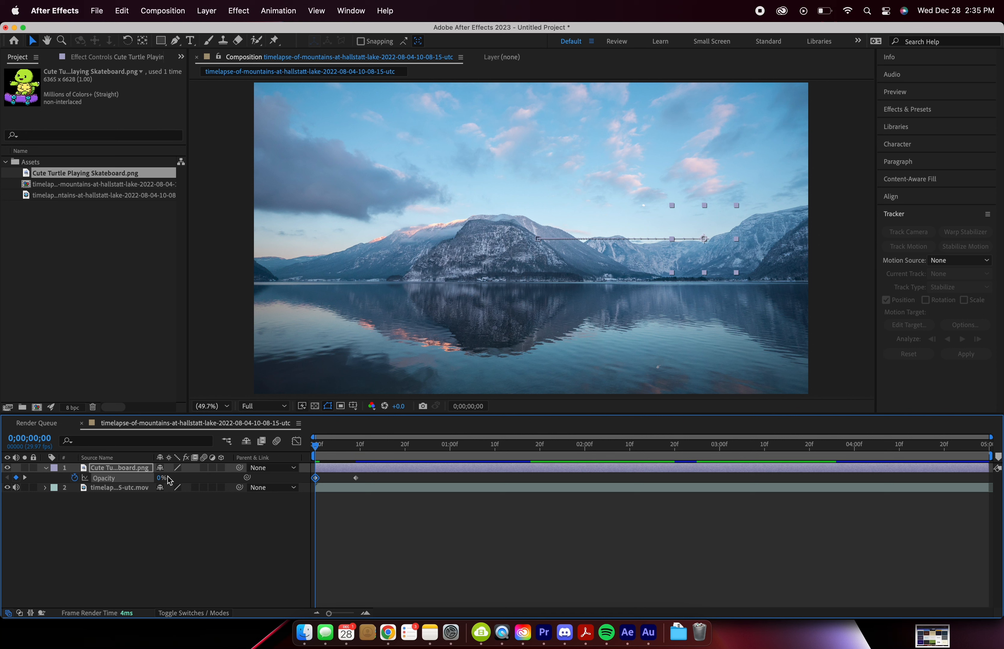
{"action": "key", "text": "space"}
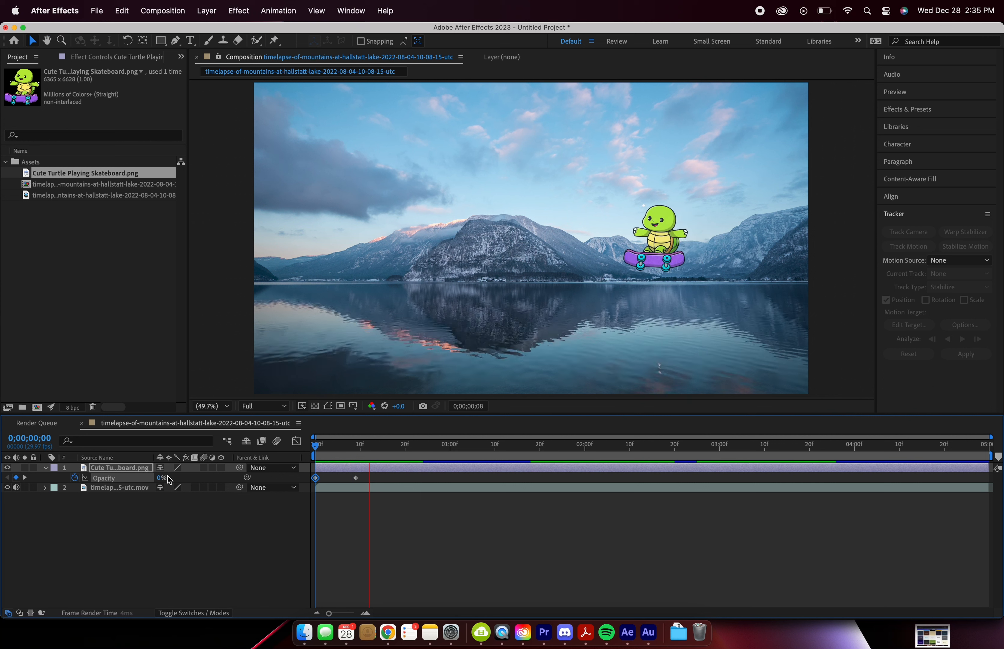
{"action": "key", "text": "space"}
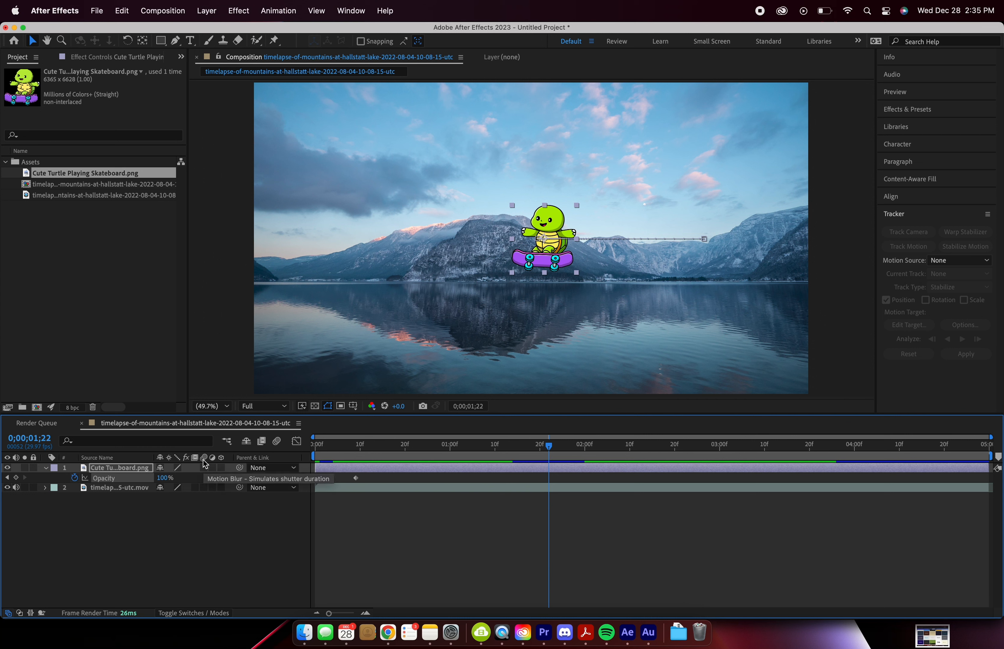
Step: Enable motion blur for the turtle layer and the composition, and play back the blurred slide from the start
{"action": "left_click", "coordinate": [206, 467]}
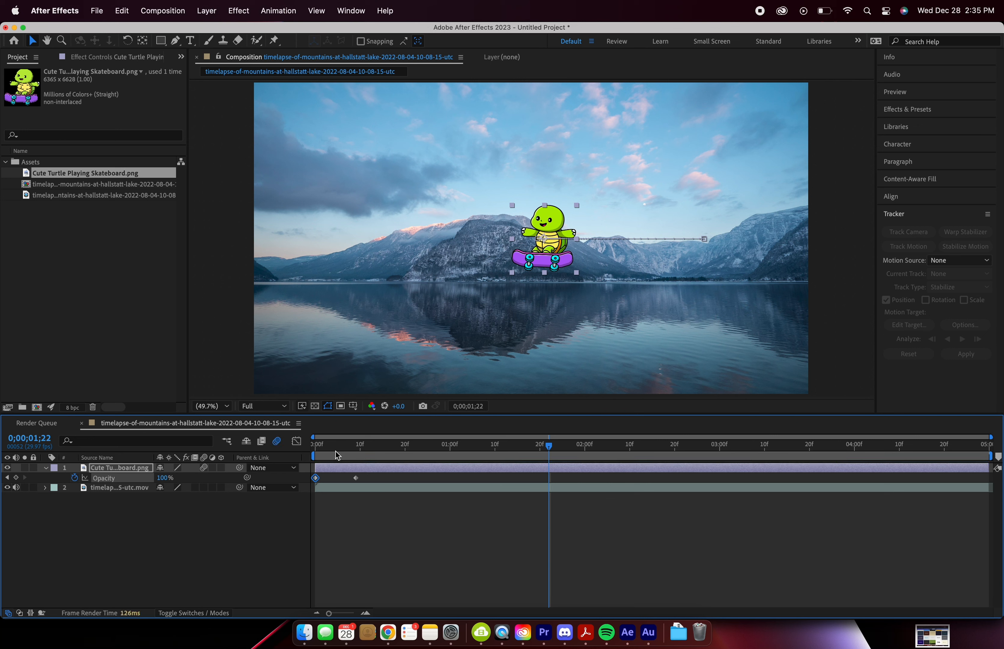
{"action": "mouse_move", "coordinate": [342, 452]}
{"action": "left_mouse_down"}
{"action": "mouse_move", "coordinate": [417, 454]}
{"action": "mouse_move", "coordinate": [356, 456]}
{"action": "left_mouse_up"}
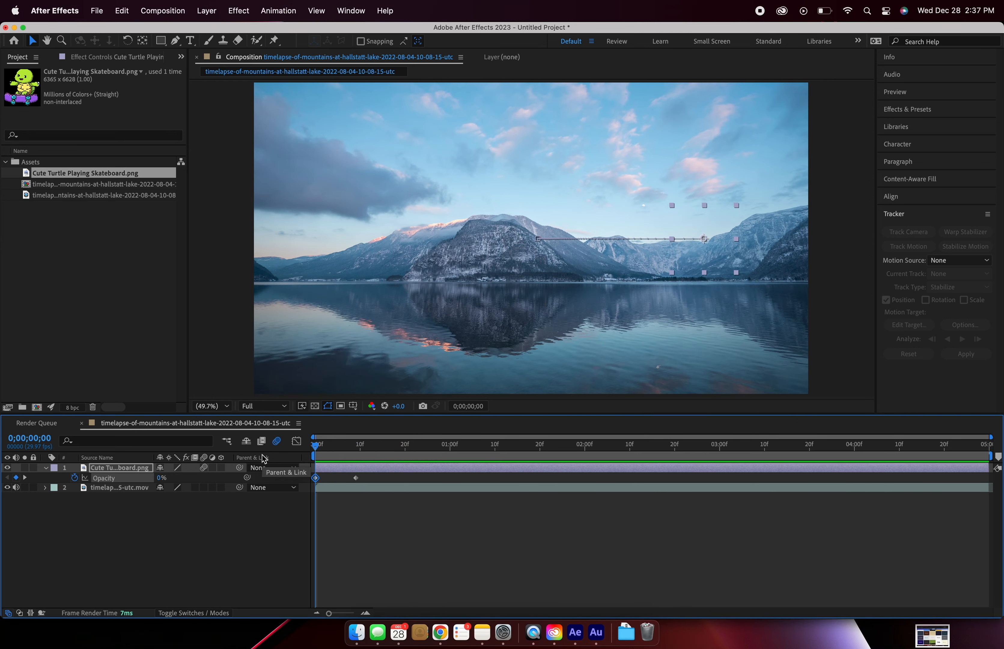
{"action": "key", "text": "space"}
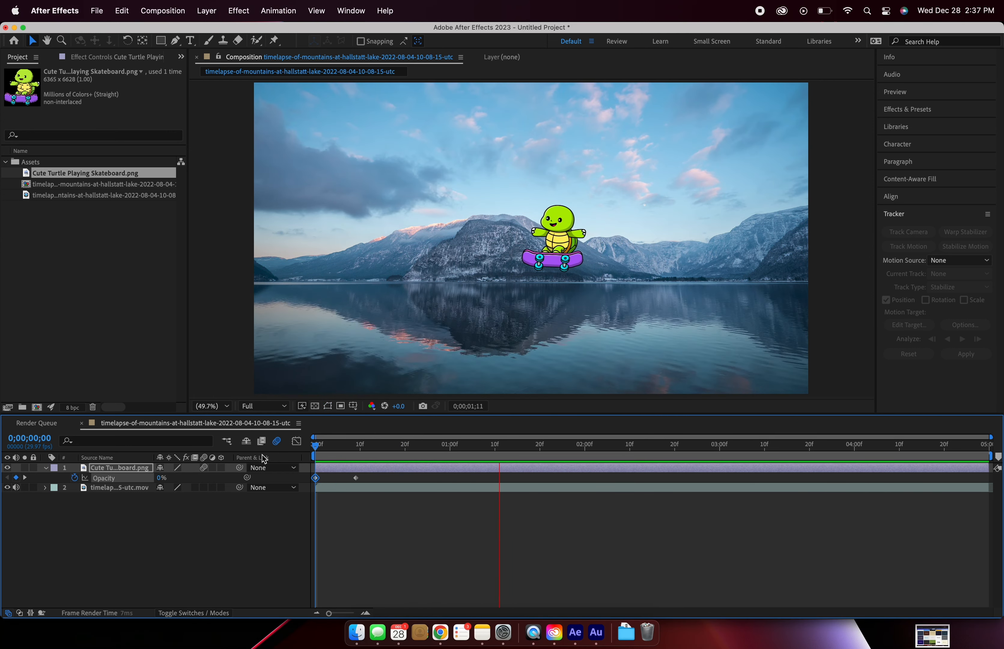
{"action": "key", "text": "space"}
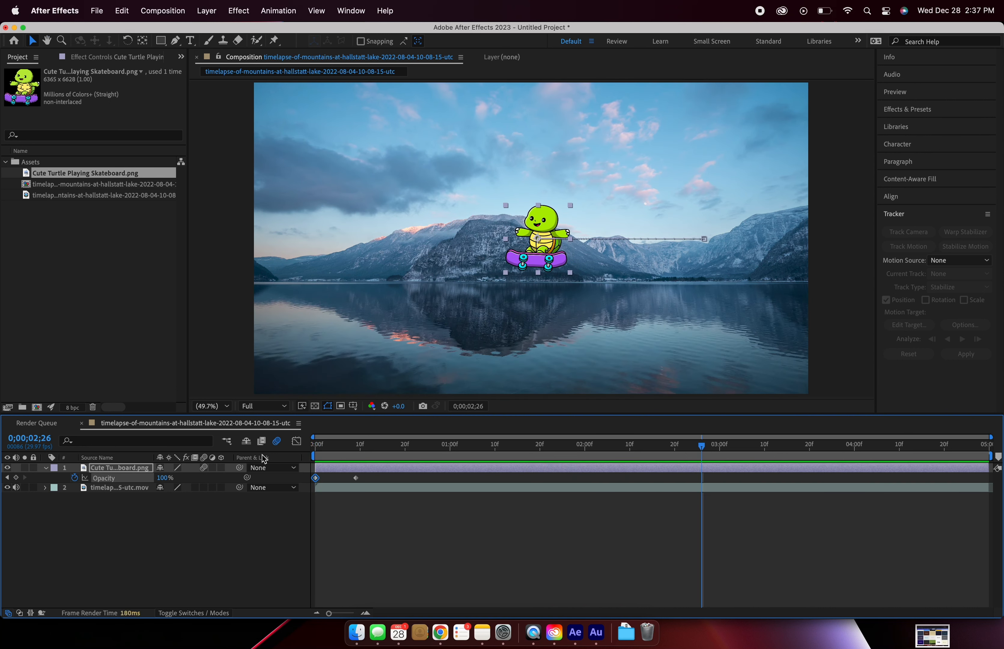
Step: Examine the turtle's opacity keyframes and their speed graph, and play back the fade-in from the start
{"action": "left_click", "coordinate": [366, 476]}
{"action": "left_click", "coordinate": [356, 478]}
{"action": "left_click", "coordinate": [296, 441]}
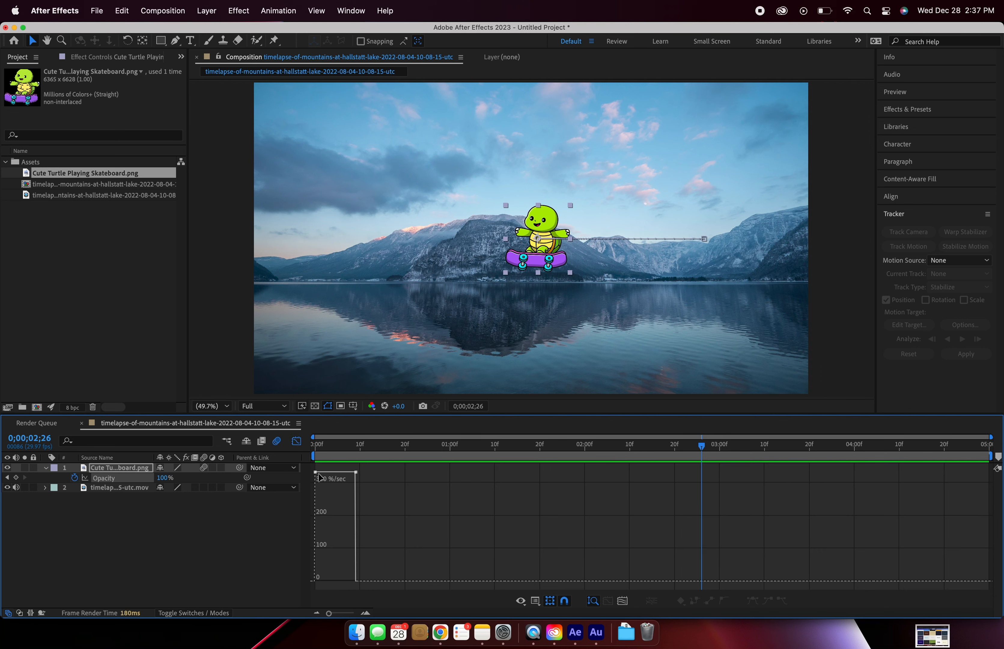
{"action": "mouse_move", "coordinate": [355, 473]}
{"action": "left_click_drag", "start_coordinate": [324, 448], "coordinate": [357, 452]}
{"action": "key", "text": "shift+F3"}
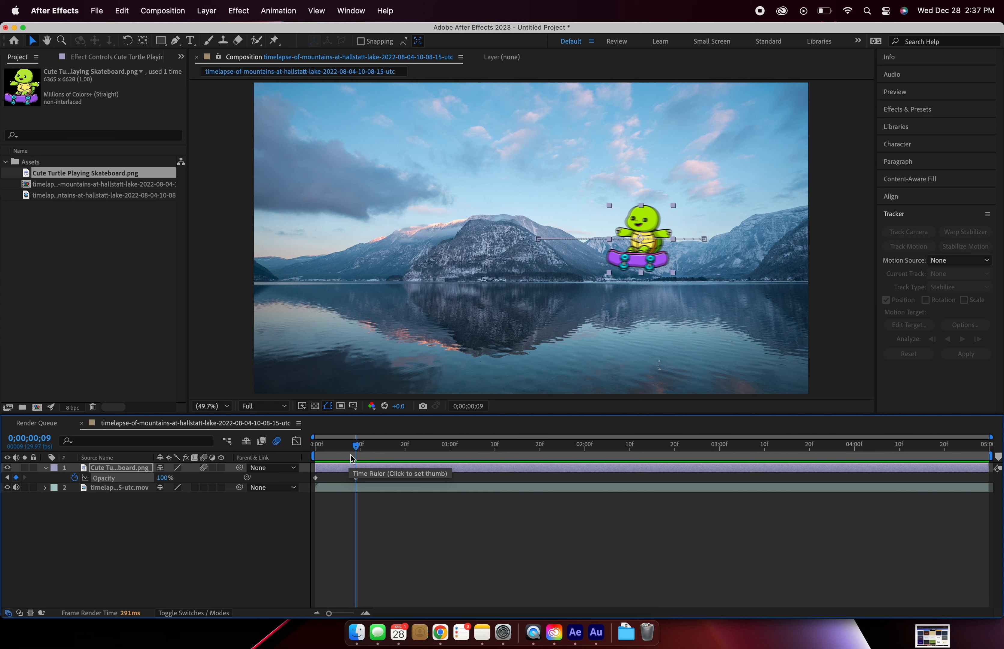
{"action": "key", "text": "alt+shift+t"}
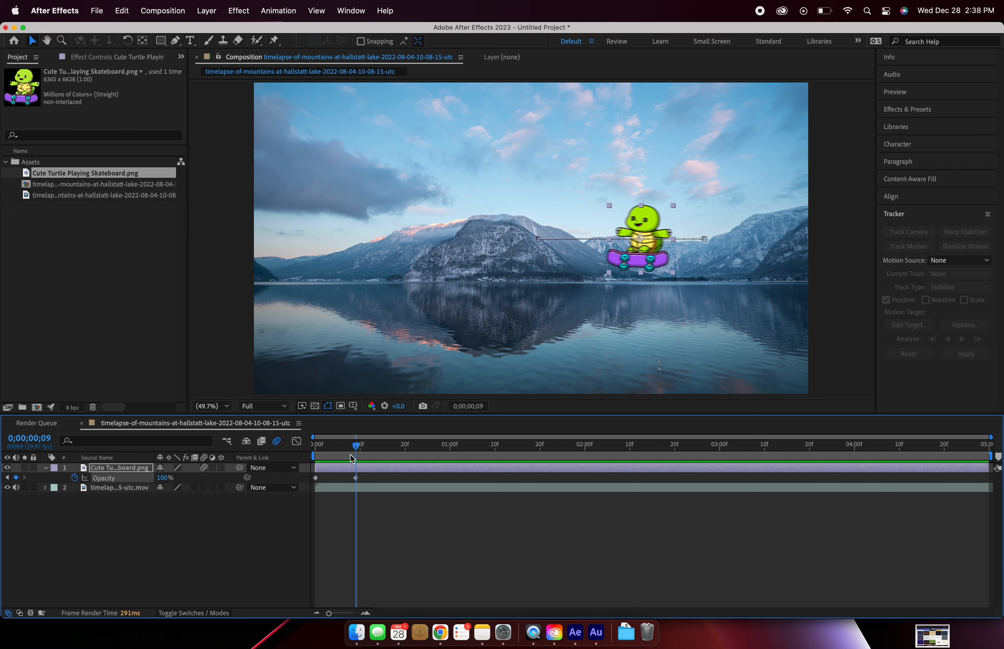
{"action": "key", "text": "space"}
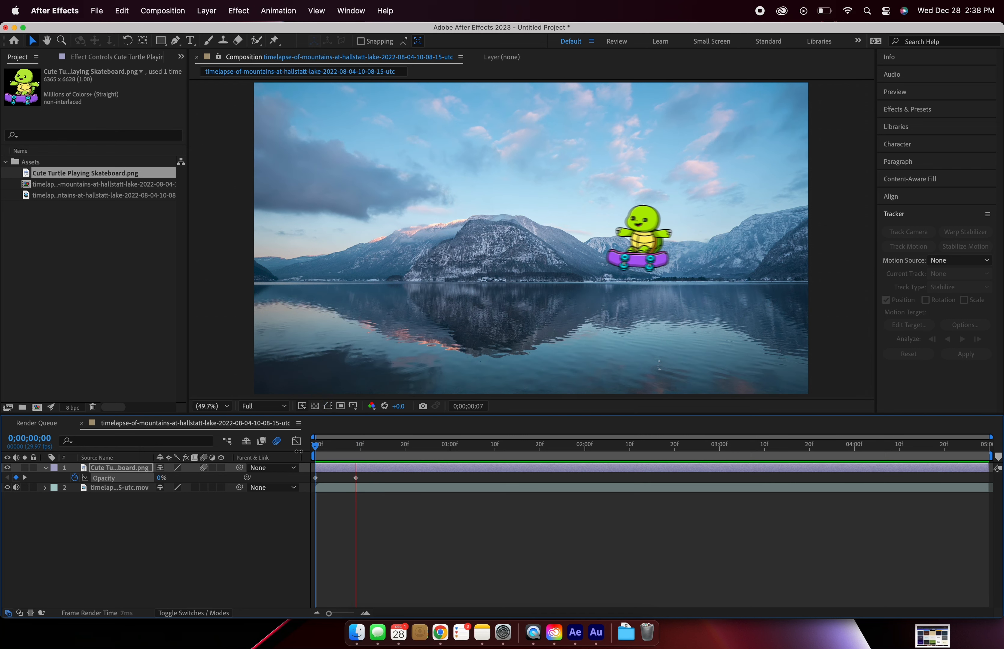
{"action": "key", "text": "space"}
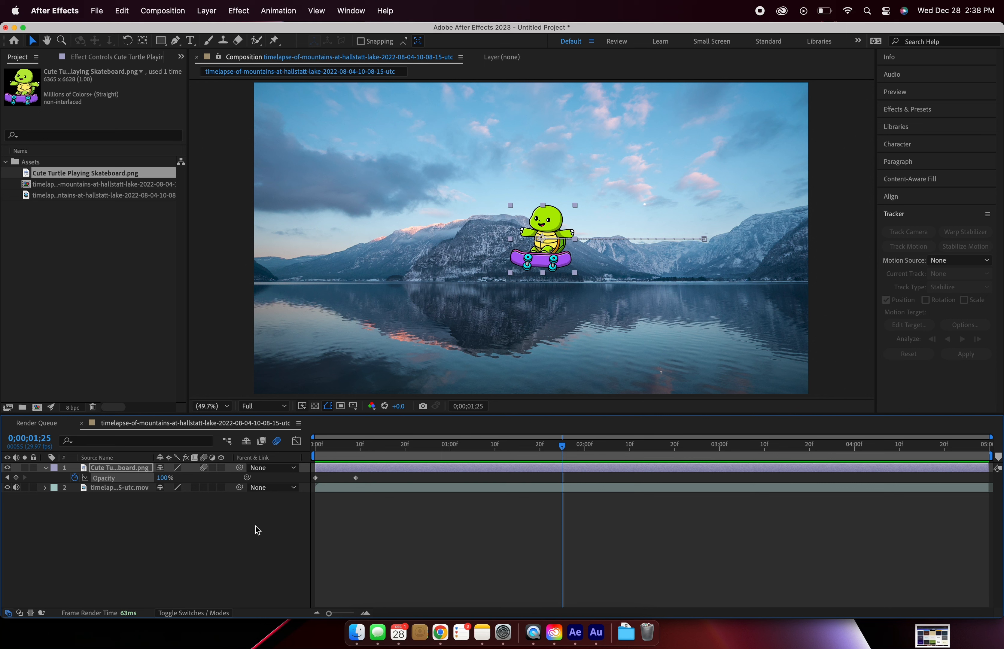
Step: Add a "Skatin' Turtle" text layer in the sky above the turtle and set its font size to 150 px
{"action": "key", "text": "super+t"}
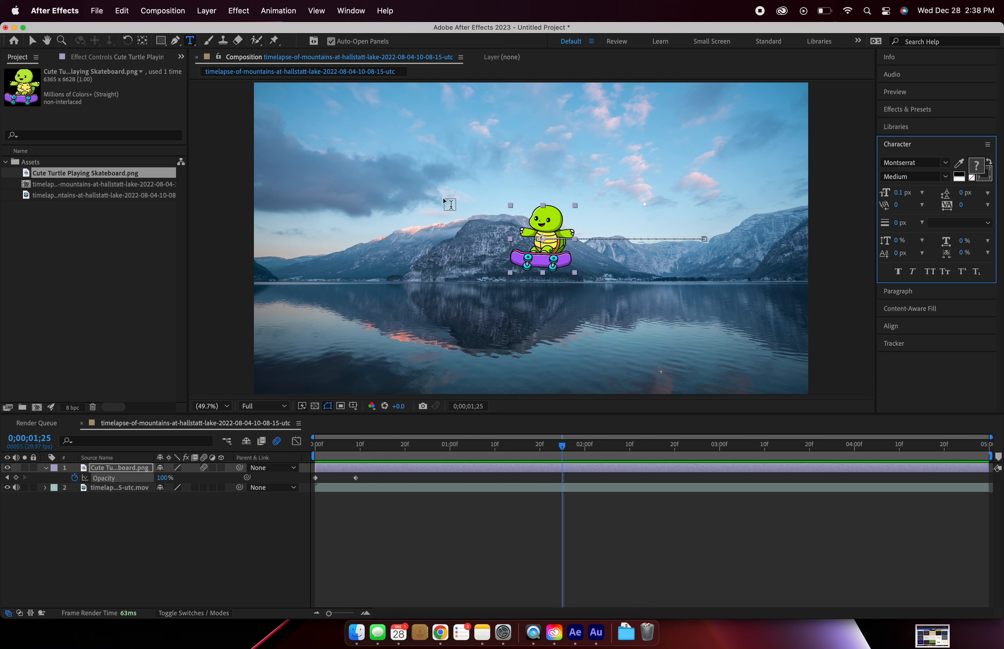
{"action": "left_click", "coordinate": [453, 166]}
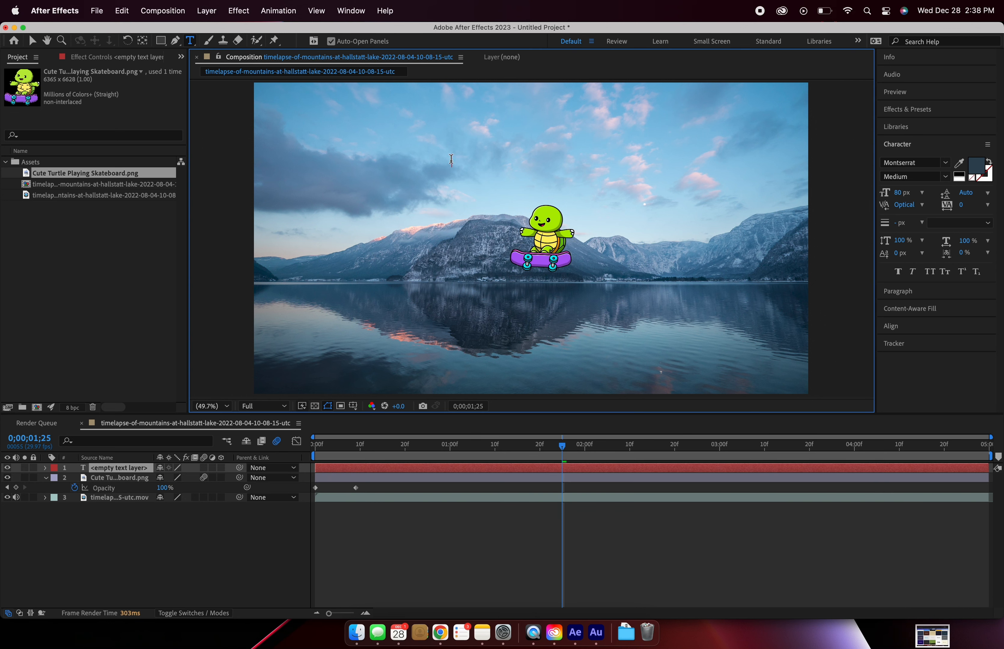
{"action": "type", "text": "Sk"}
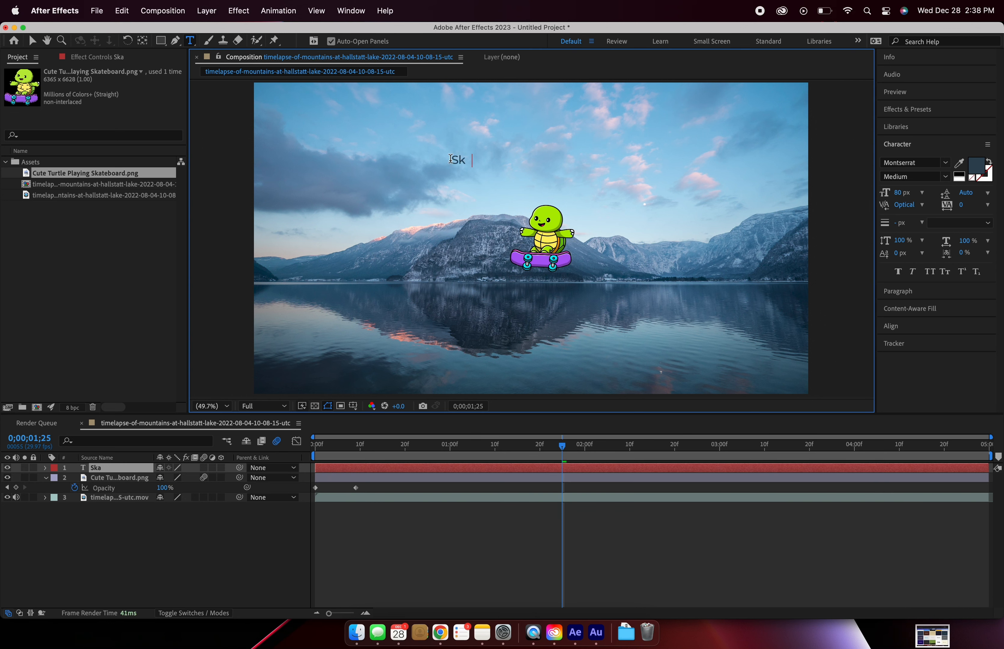
{"action": "type", "text": "atin' Turtle"}
{"action": "triple_click", "coordinate": [489, 166]}
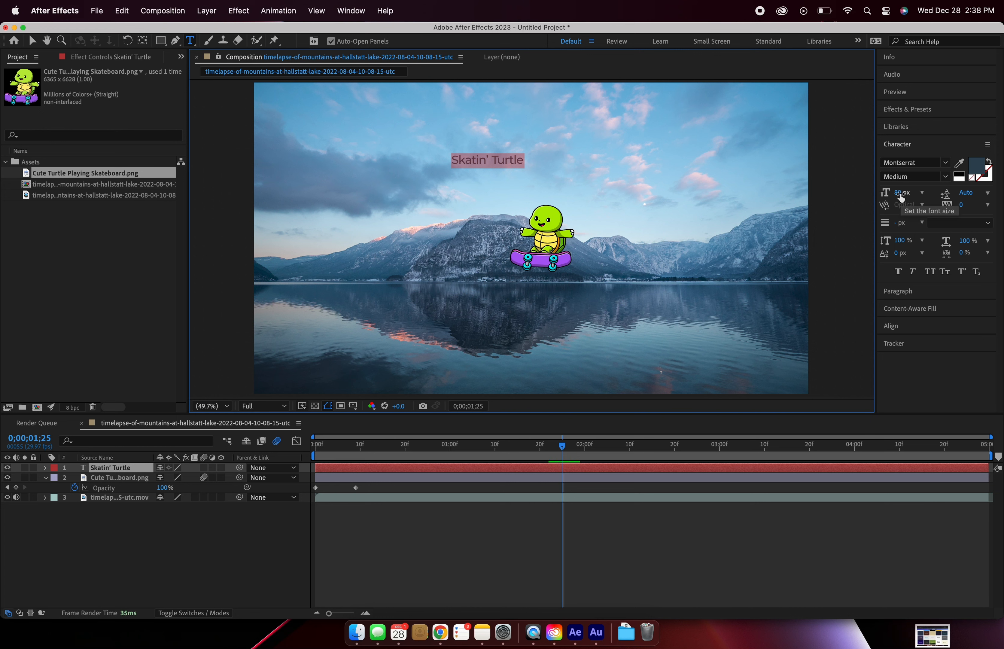
{"action": "left_click_drag", "start_coordinate": [902, 196], "coordinate": [957, 188]}
Step: Sample the skateboard's purple as the title's text colour
{"action": "left_click", "coordinate": [959, 164]}
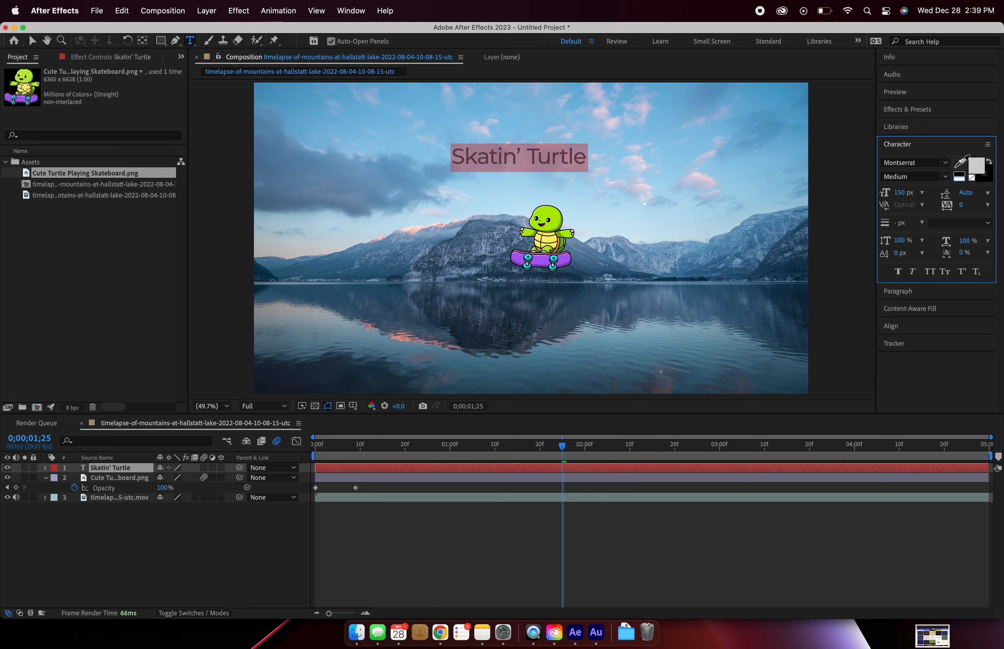
{"action": "left_click", "coordinate": [570, 258]}
{"action": "left_click", "coordinate": [961, 166]}
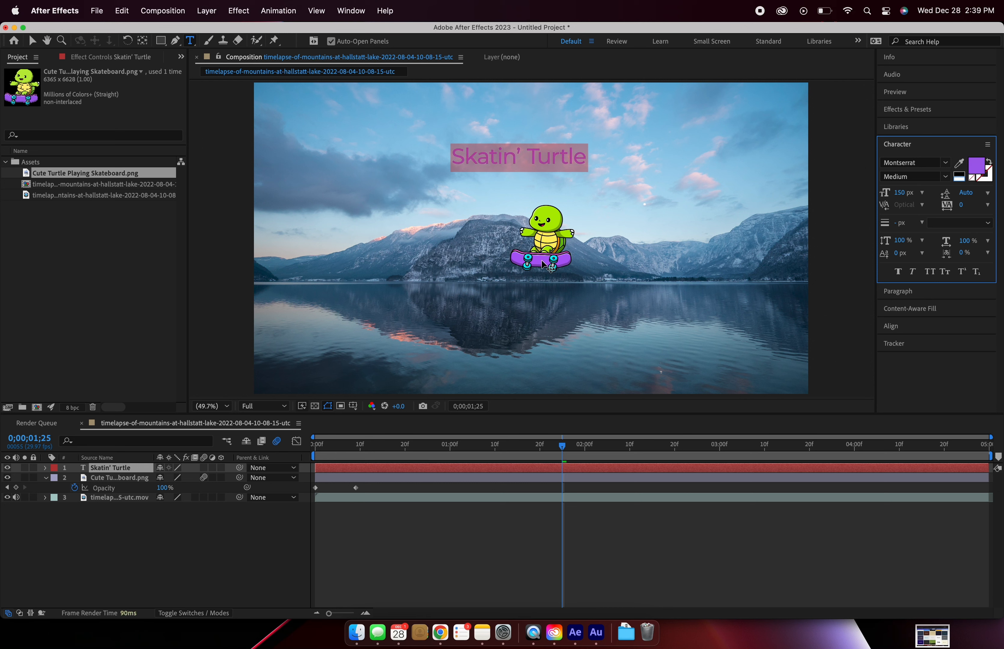
{"action": "left_click", "coordinate": [643, 542]}
Step: Set the title's text colour to dark blue 132F5C
{"action": "left_click", "coordinate": [978, 171]}
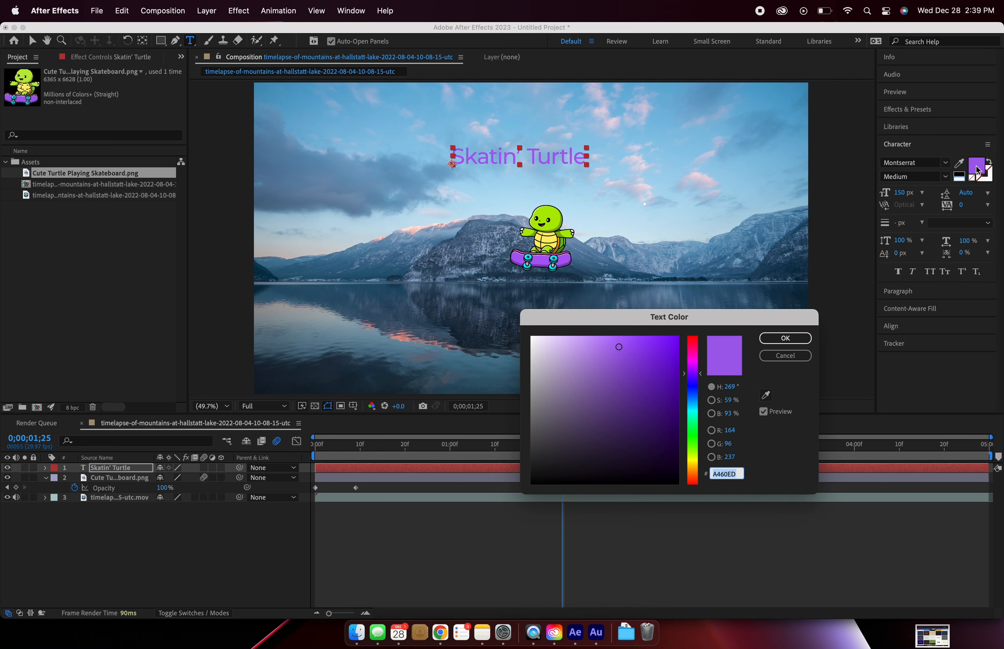
{"action": "left_click_drag", "start_coordinate": [661, 403], "coordinate": [645, 403]}
{"action": "left_click_drag", "start_coordinate": [694, 359], "coordinate": [649, 431]}
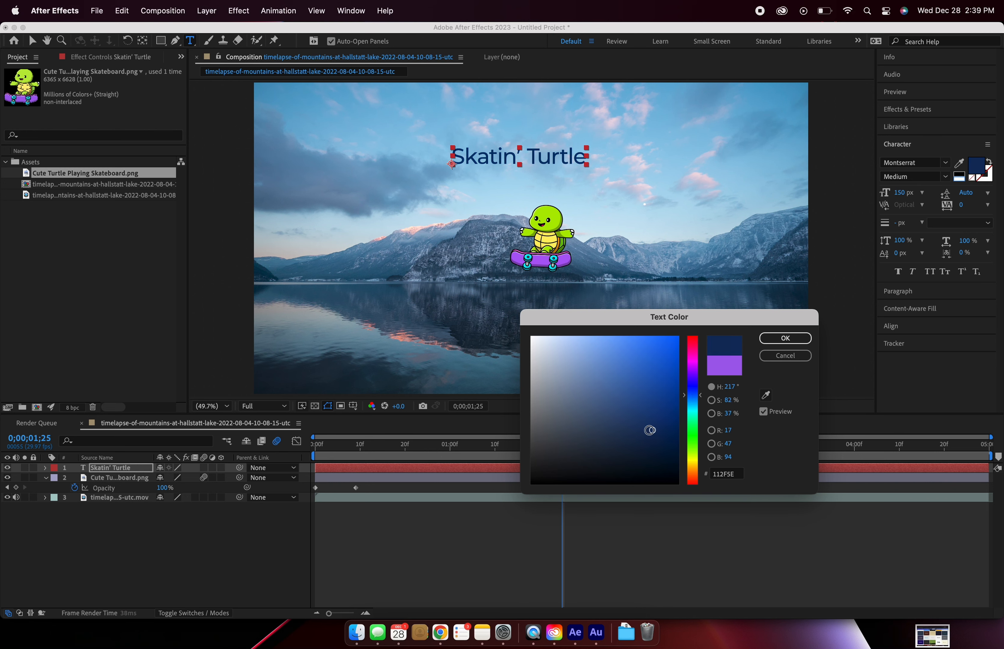
{"action": "left_click", "coordinate": [785, 338]}
Step: Change the title's font to Gotham Black
{"action": "left_click", "coordinate": [928, 163]}
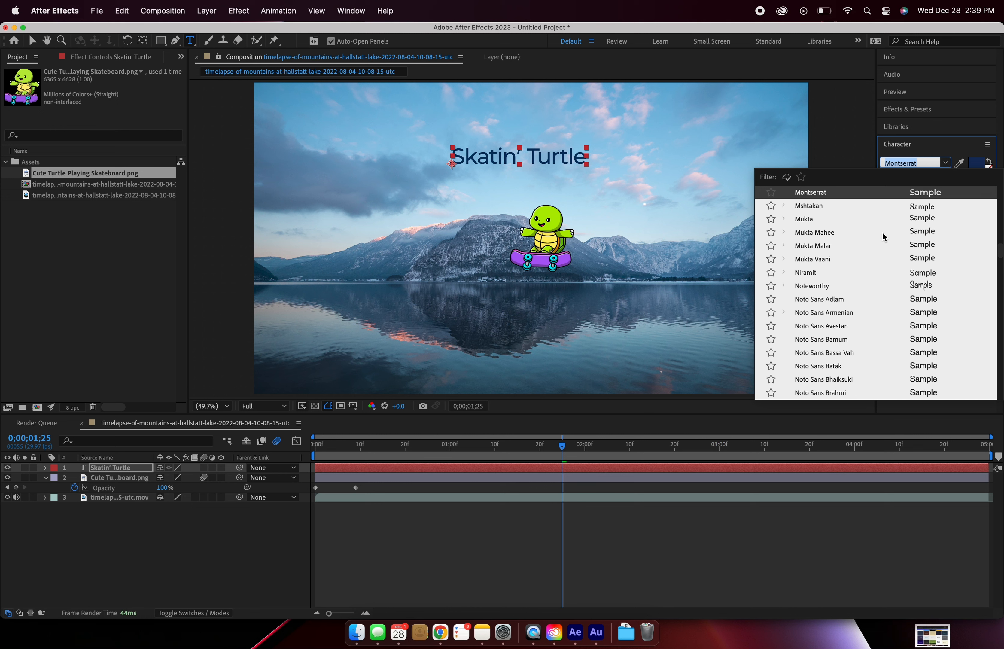
{"action": "type", "text": "Gotham"}
{"action": "left_click", "coordinate": [836, 207]}
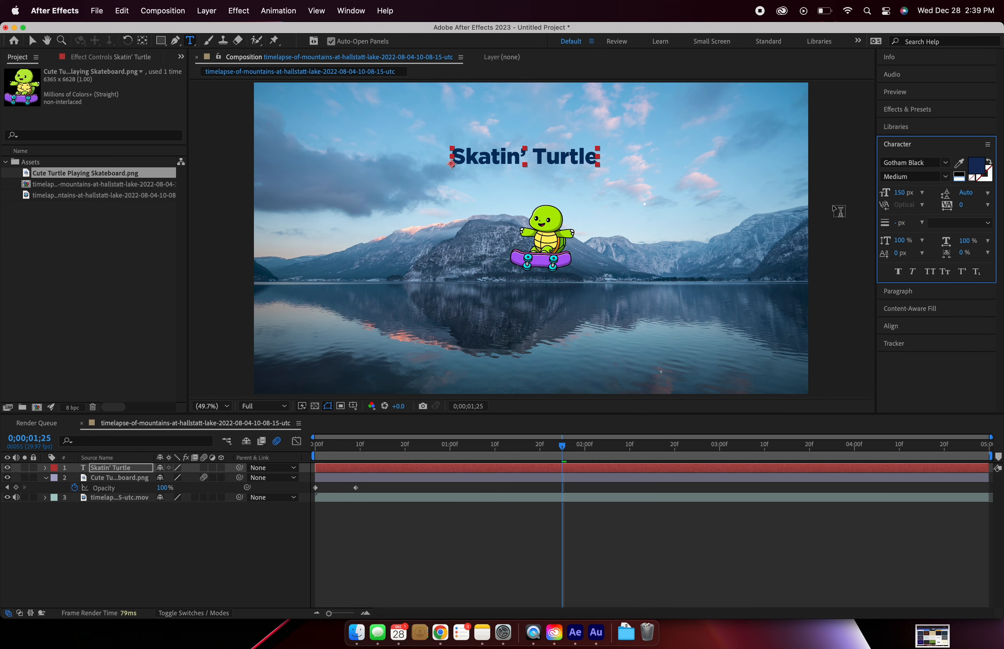
Step: Reposition the title above the turtle and align it horizontally to the centre of the composition
{"action": "key", "text": "v"}
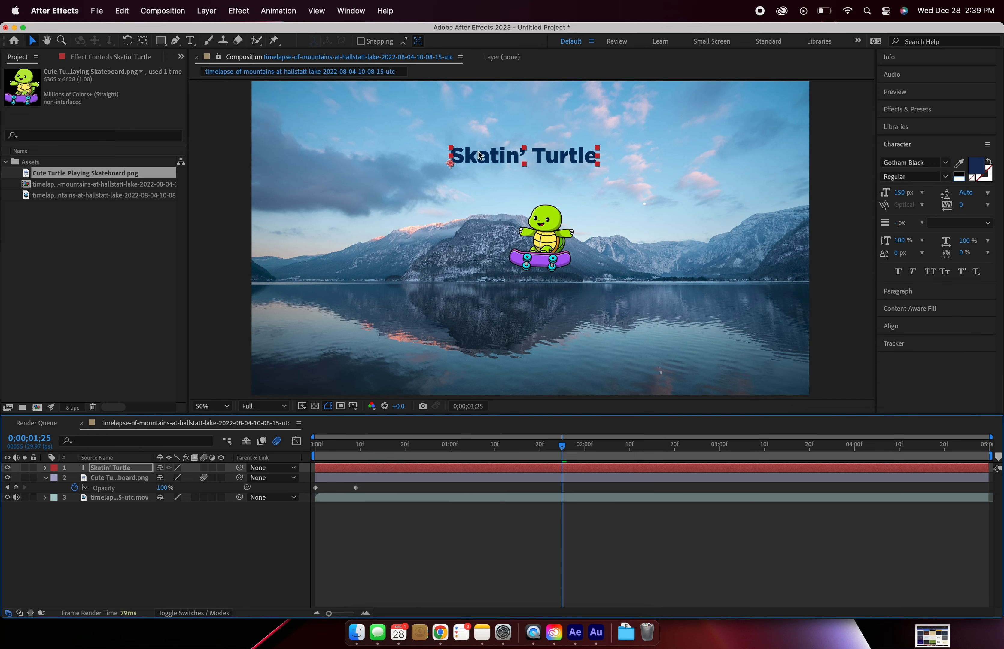
{"action": "left_click_drag", "start_coordinate": [484, 160], "coordinate": [468, 166]}
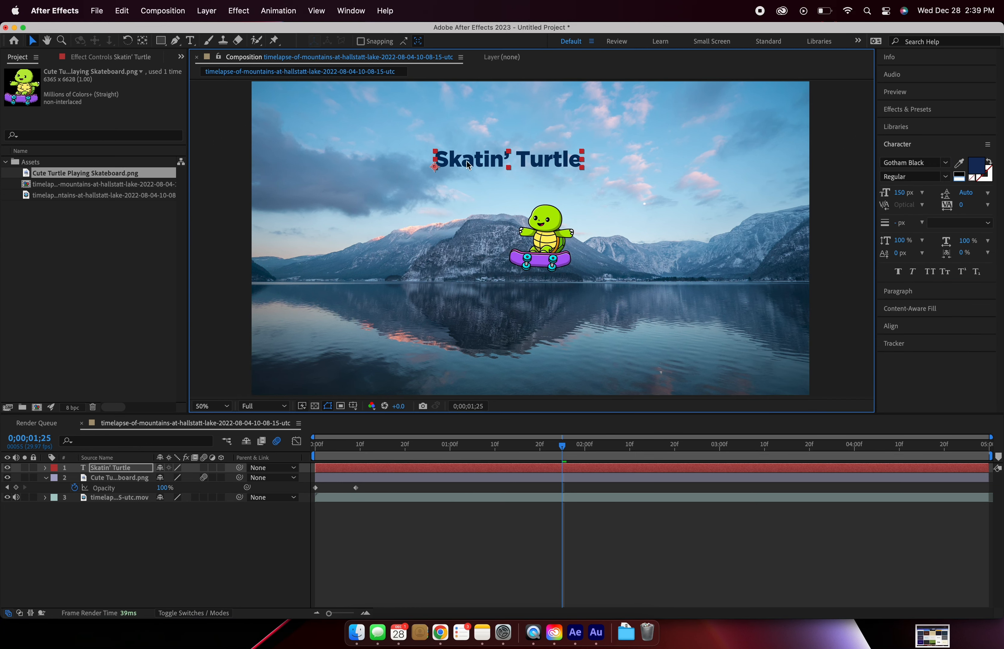
{"action": "left_click", "coordinate": [891, 327]}
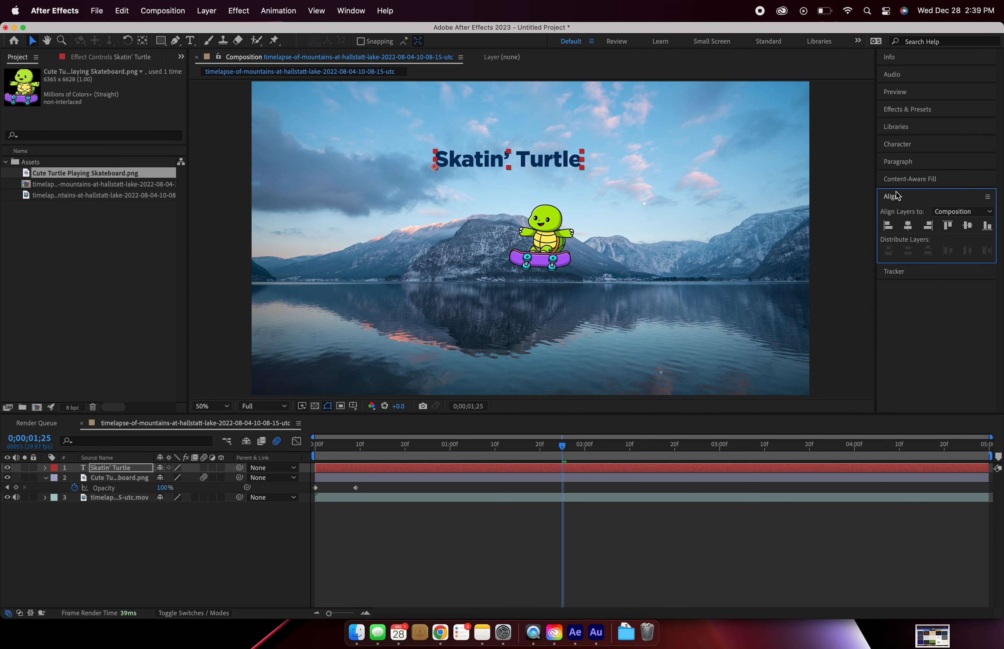
{"action": "left_click", "coordinate": [354, 10]}
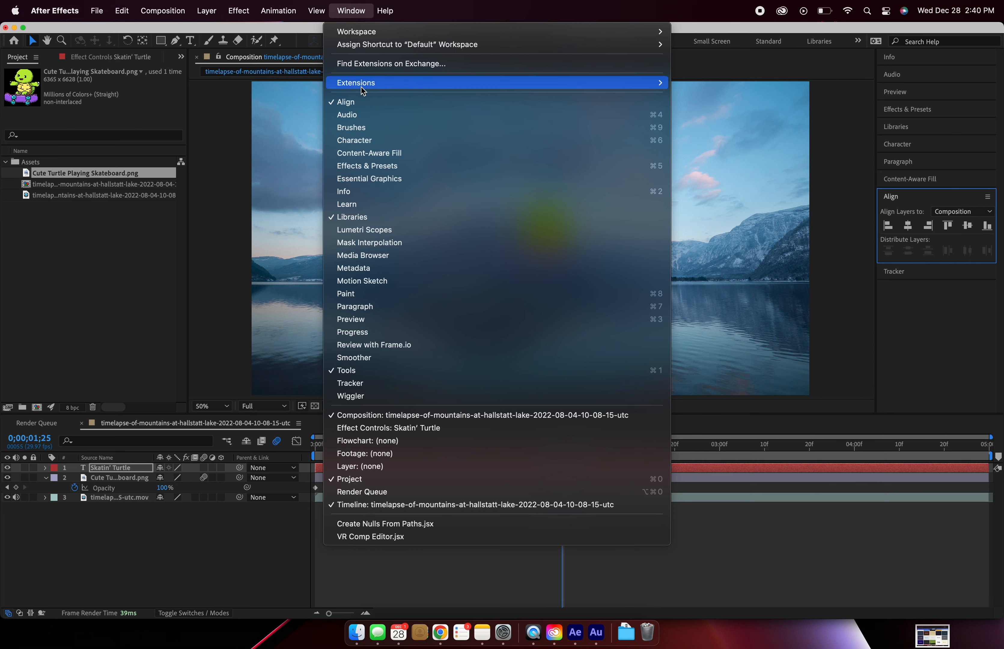
{"action": "left_click", "coordinate": [358, 102]}
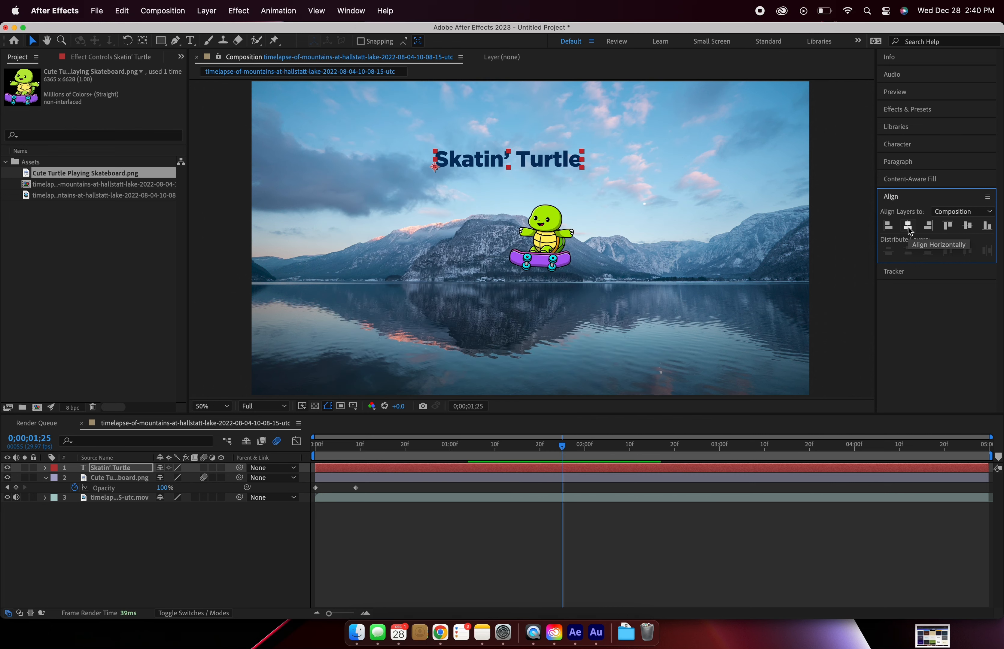
{"action": "left_click", "coordinate": [909, 226]}
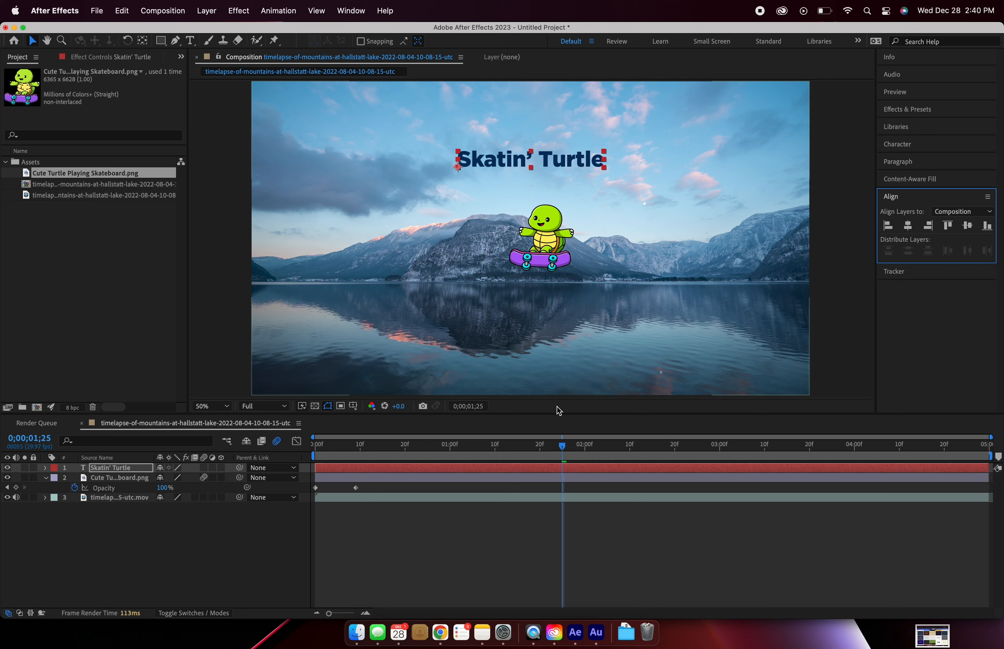
Step: Centre the turtle layer horizontally in the composition at its last position keyframe, 0;00;02;15
{"action": "left_click_drag", "start_coordinate": [562, 446], "coordinate": [609, 451]}
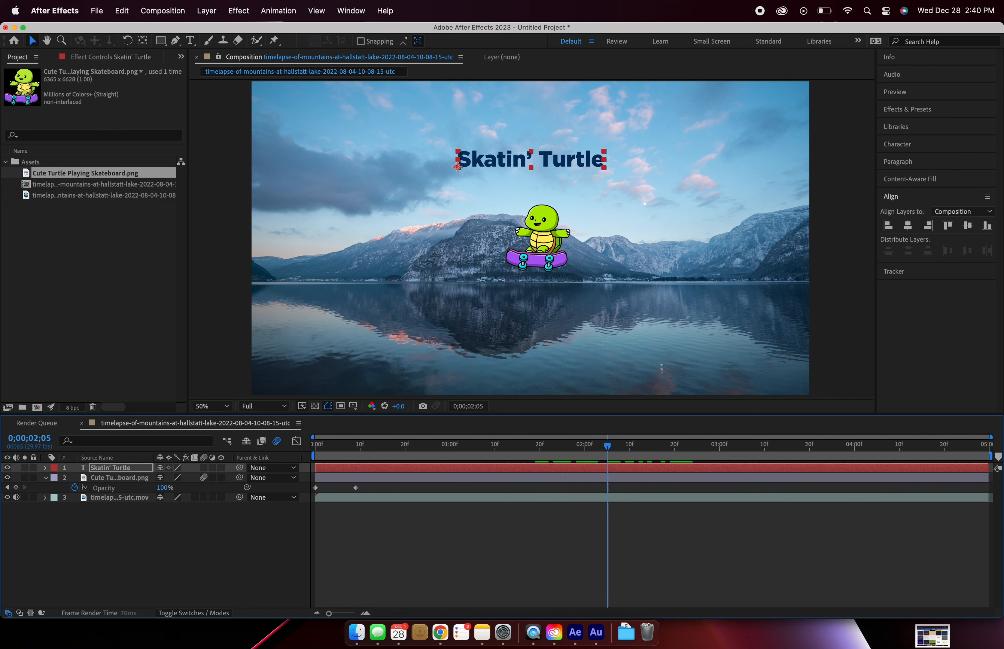
{"action": "left_click", "coordinate": [591, 477]}
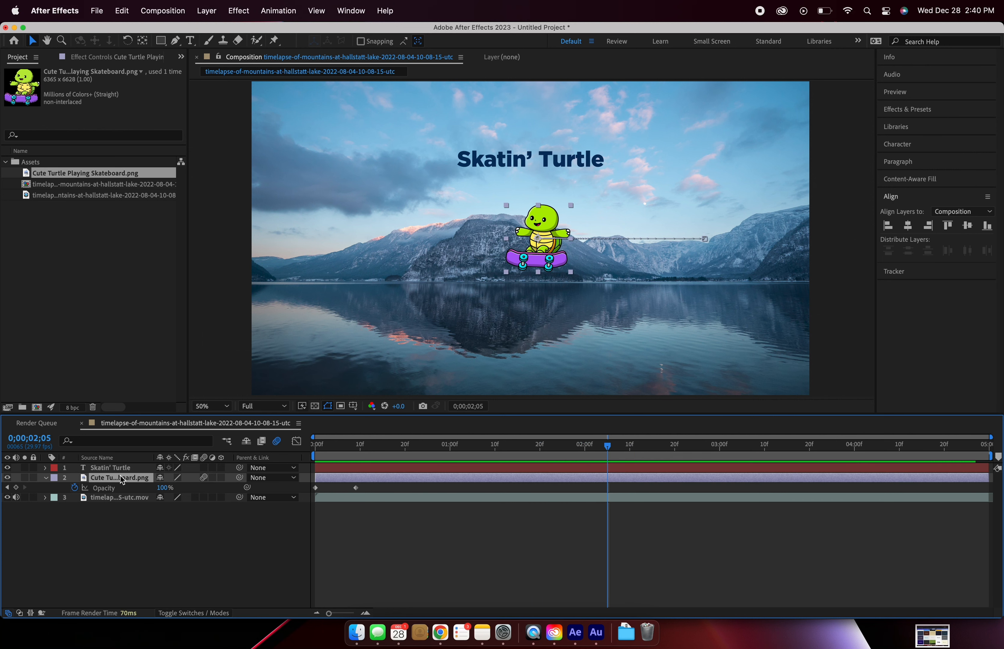
{"action": "key", "text": "shift+p"}
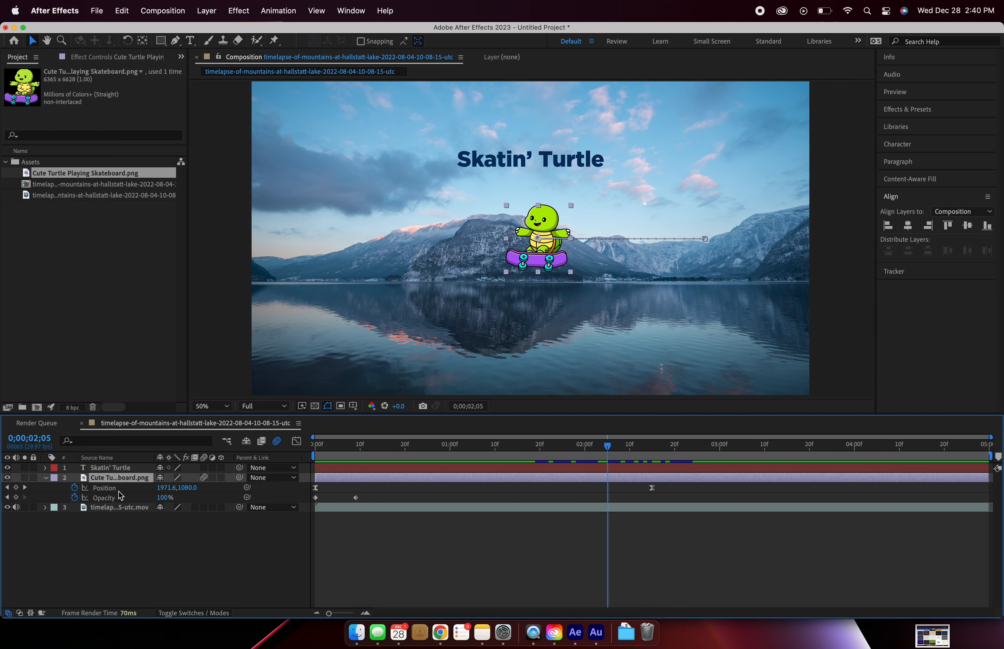
{"action": "left_click_drag", "start_coordinate": [607, 447], "coordinate": [653, 449]}
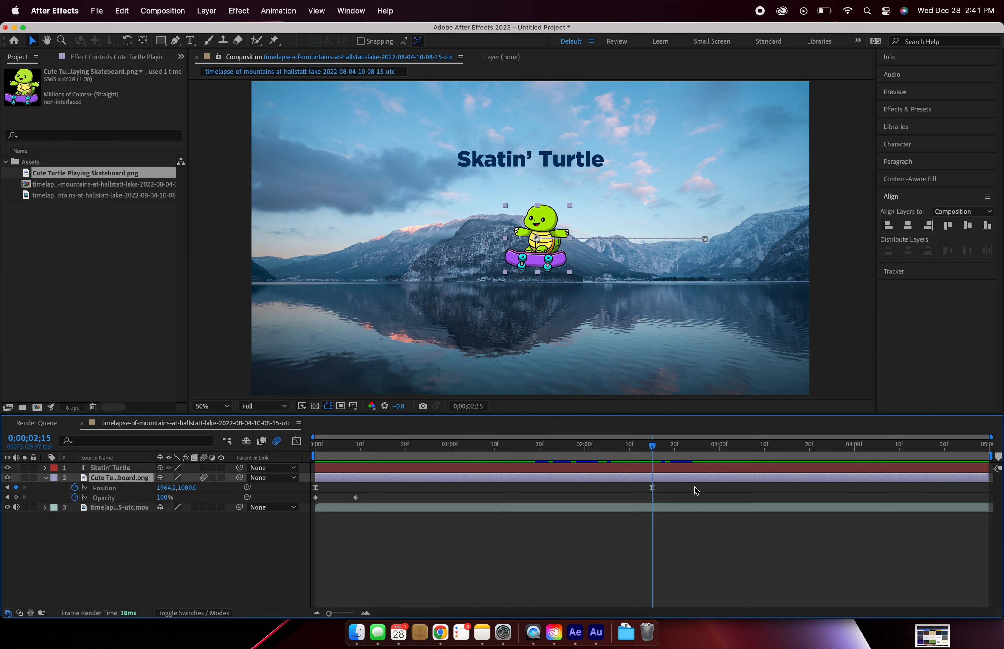
{"action": "left_click", "coordinate": [908, 230]}
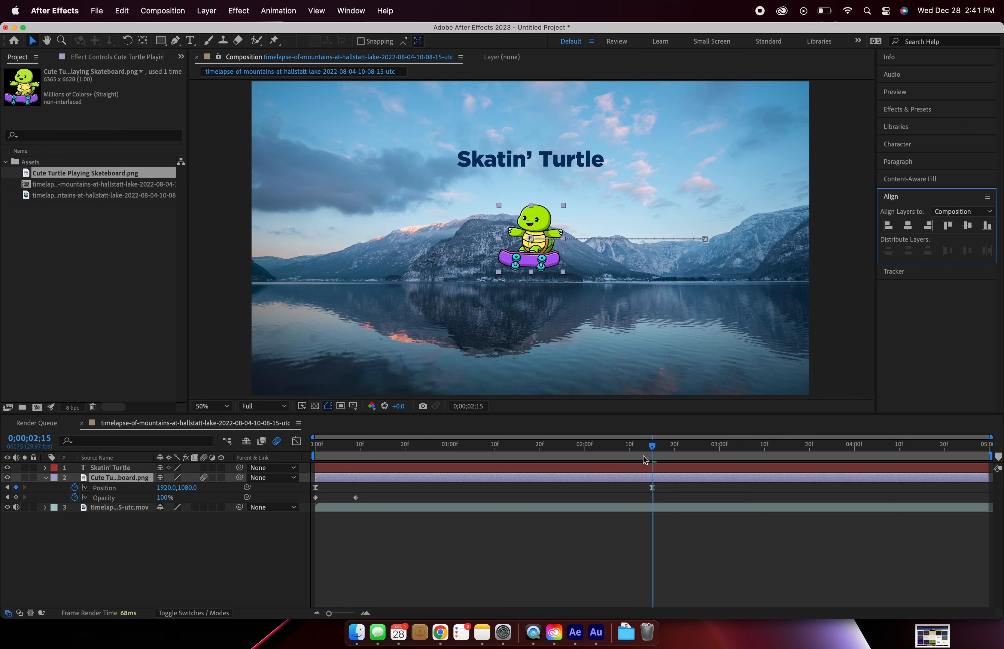
Step: Try scaling the title from its upper-right corner around the lower-left anchor point and undo the change
{"action": "left_click", "coordinate": [460, 160]}
{"action": "key", "text": "slash"}
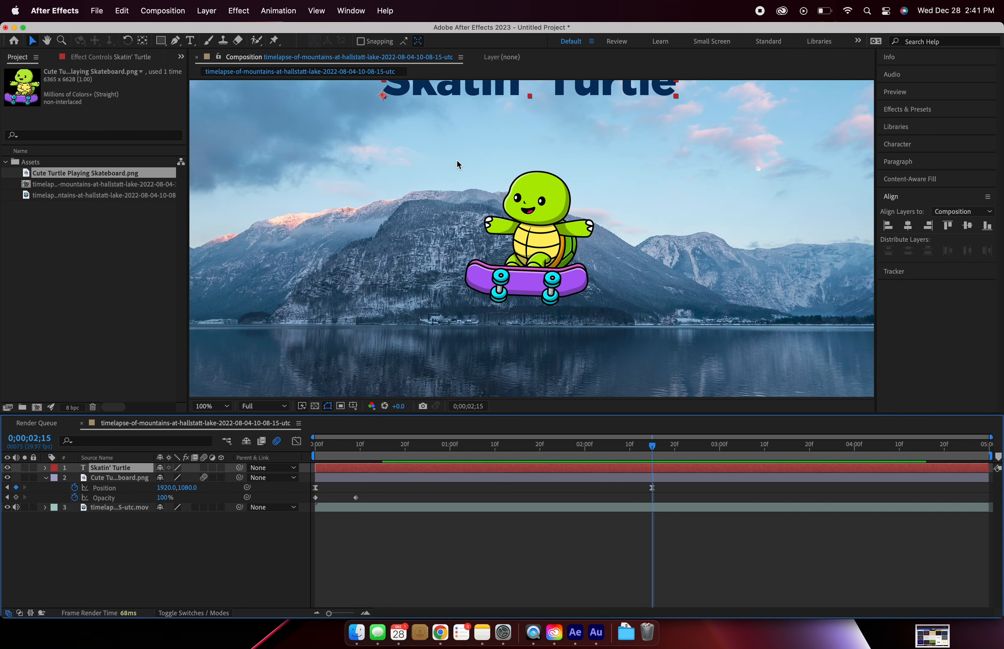
{"action": "key", "text": "period"}
{"action": "key", "text": "space"}
{"action": "left_click_drag", "start_coordinate": [407, 133], "coordinate": [541, 370]}
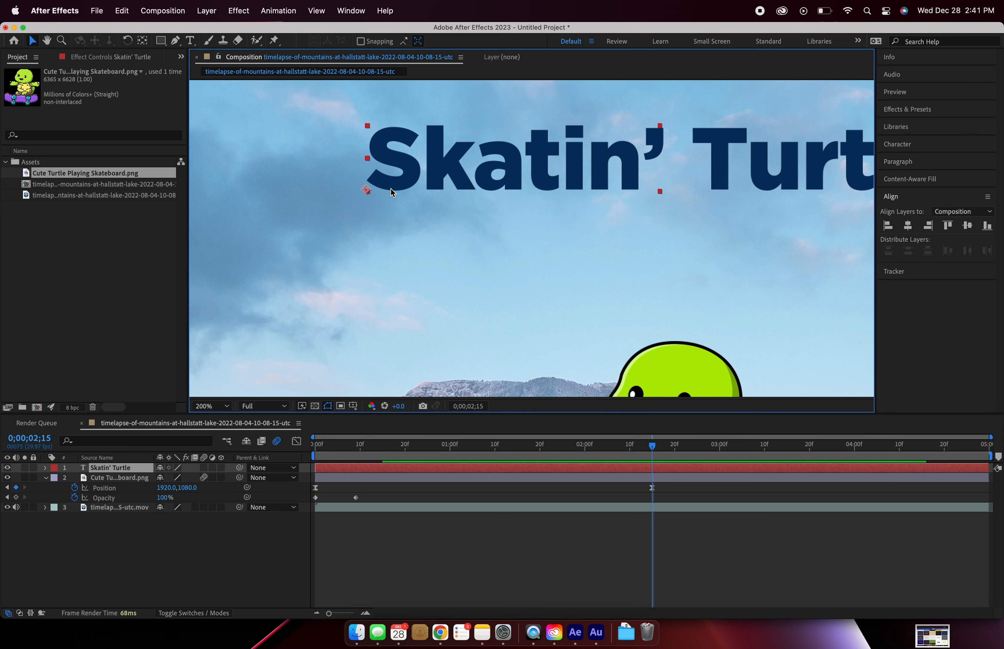
{"action": "key", "text": "comma"}
{"action": "left_click_drag", "start_coordinate": [742, 183], "coordinate": [696, 217]}
{"action": "key", "text": "super+z"}
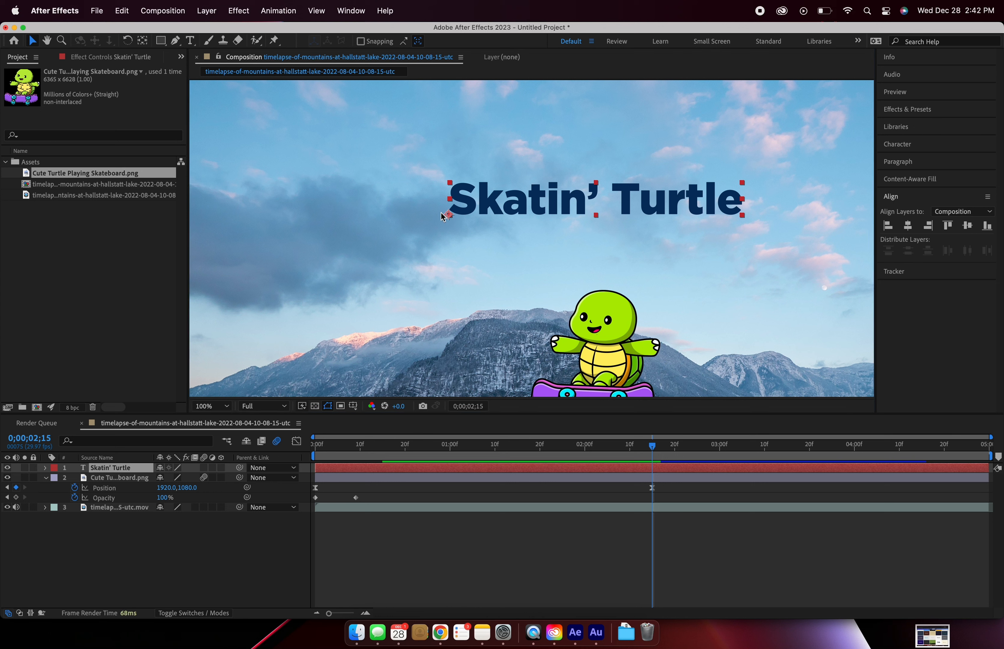
Step: Centre the title layer's anchor point on its text and return to viewing the whole composition
{"action": "left_click", "coordinate": [101, 472]}
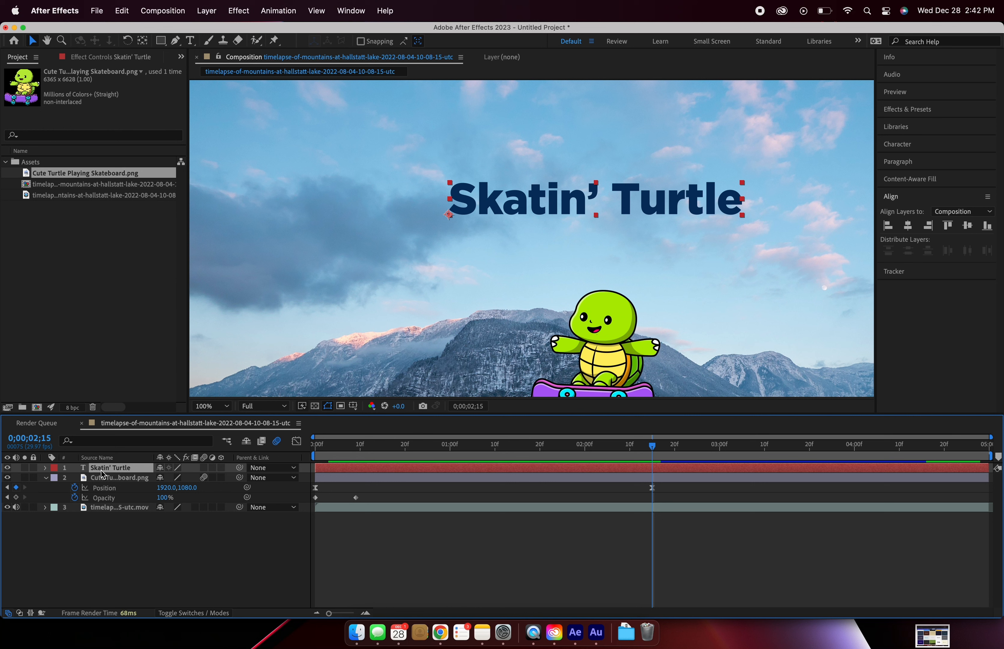
{"action": "double_click", "coordinate": [144, 43]}
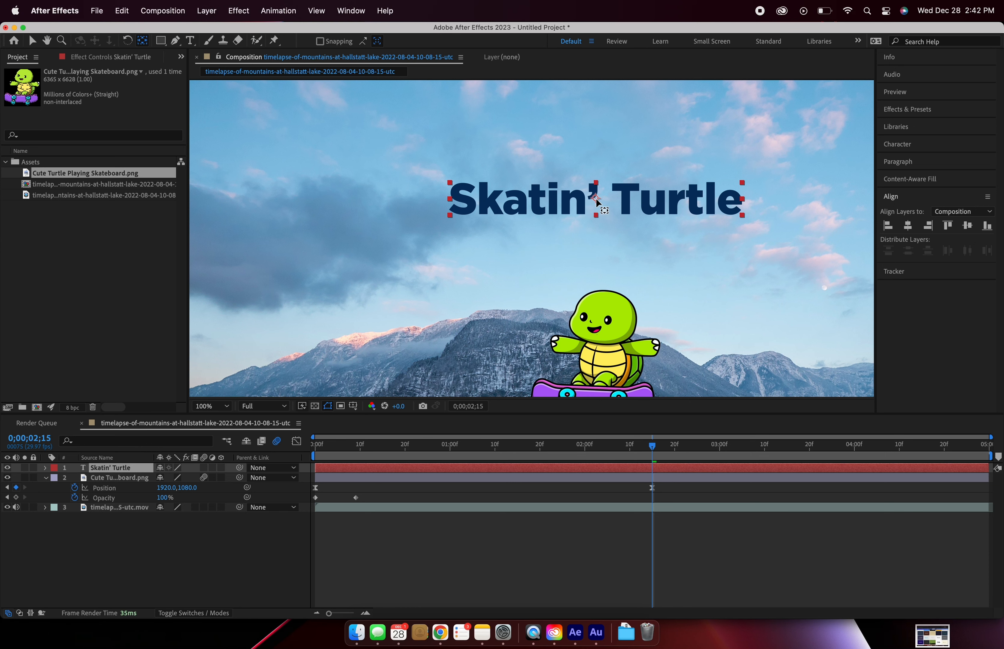
{"action": "key", "text": "v"}
{"action": "key", "text": "comma"}
{"action": "key", "text": "space"}
{"action": "left_click_drag", "start_coordinate": [443, 316], "coordinate": [404, 260]}
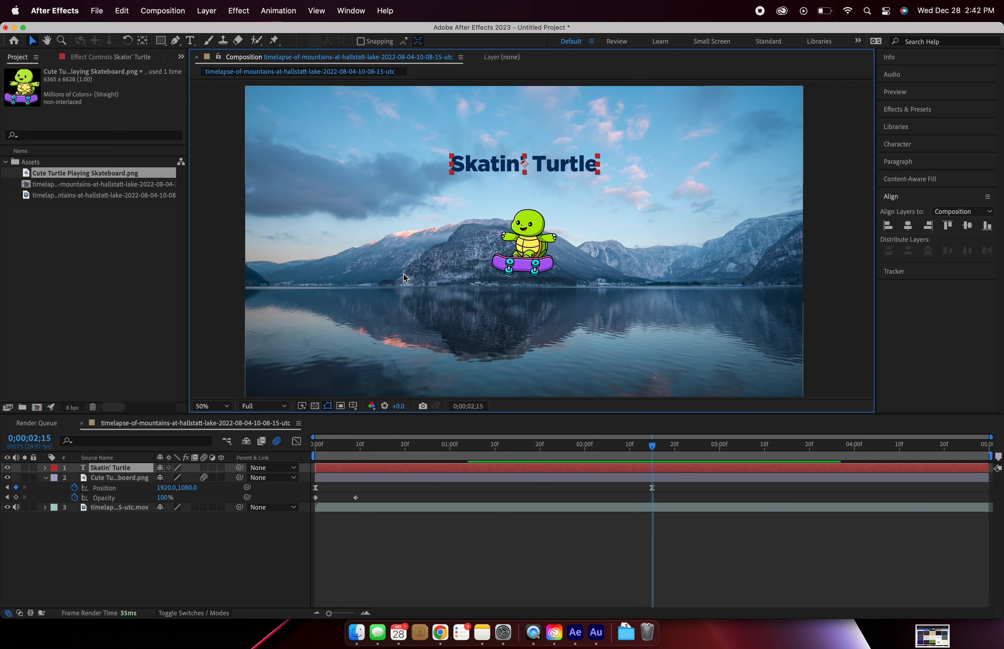
Step: Play back the composition from 0;00;00;00 to check the turtle sliding in under the title
{"action": "key", "text": "space"}
{"action": "key", "text": "space"}
{"action": "mouse_move", "coordinate": [420, 298]}
{"action": "left_mouse_down"}
{"action": "mouse_move", "coordinate": [406, 307]}
{"action": "mouse_move", "coordinate": [420, 293]}
{"action": "left_mouse_up"}
{"action": "left_click_drag", "start_coordinate": [335, 445], "coordinate": [288, 462]}
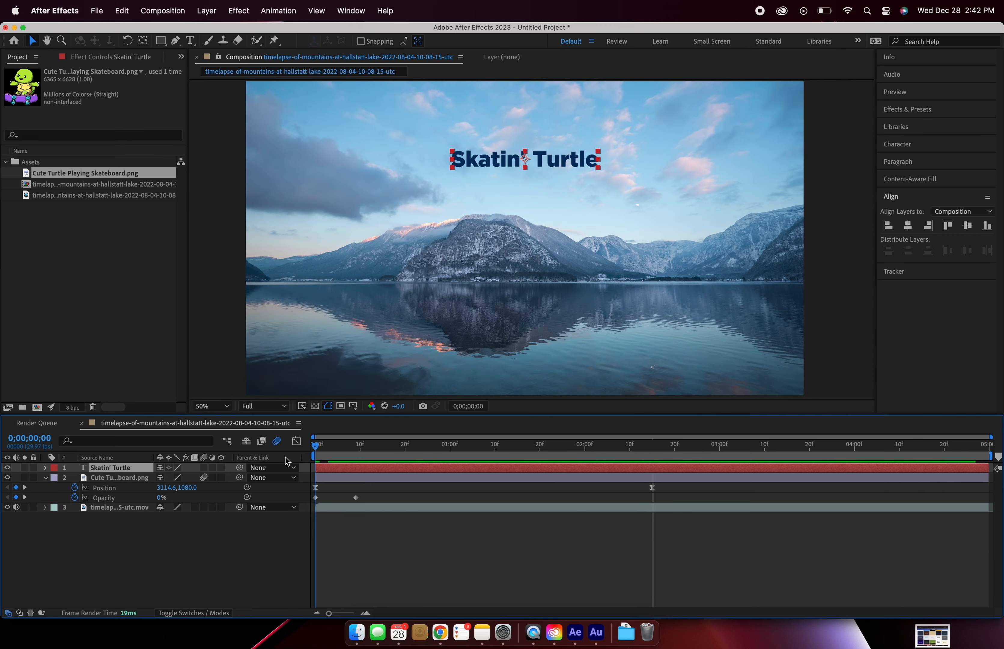
{"action": "key", "text": "space"}
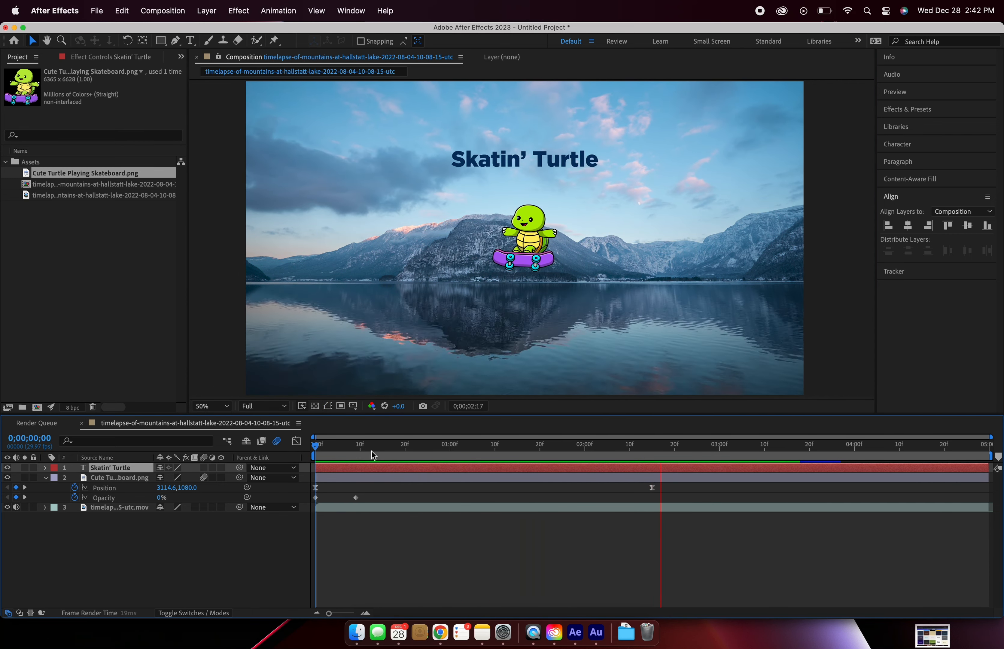
{"action": "key", "text": "space"}
Step: Shorten the turtle's slide by moving its last position keyframe to 0;00;01;24, and play back the result
{"action": "left_click_drag", "start_coordinate": [651, 488], "coordinate": [559, 492]}
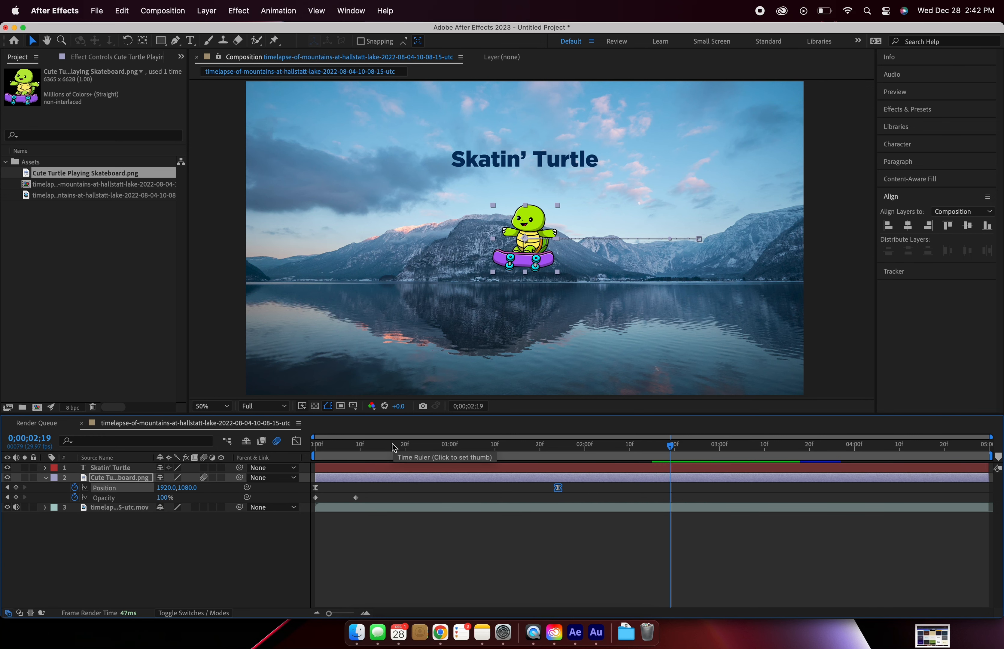
{"action": "key", "text": "space"}
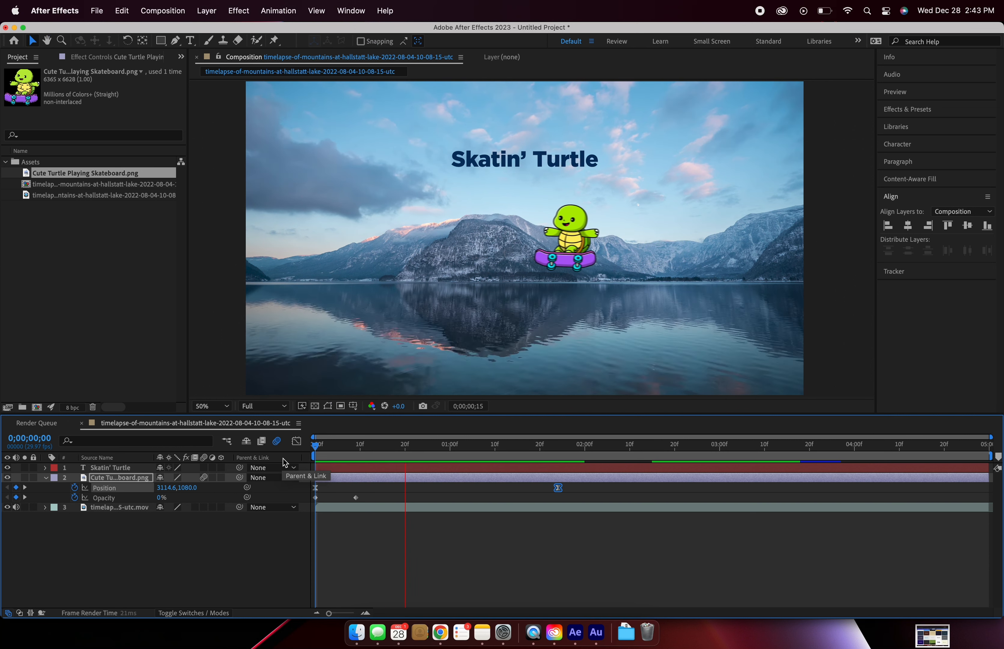
{"action": "key", "text": "space"}
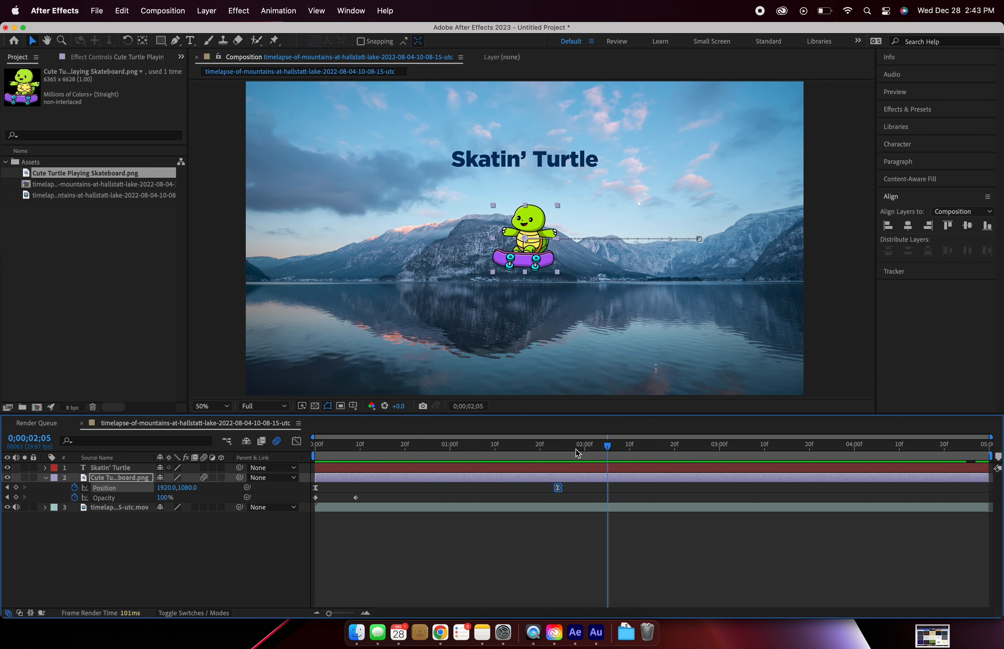
Step: Trim the start of the Skatin' Turtle title layer to 0;00;01;24, where the turtle's slide ends
{"action": "left_click_drag", "start_coordinate": [578, 454], "coordinate": [565, 456]}
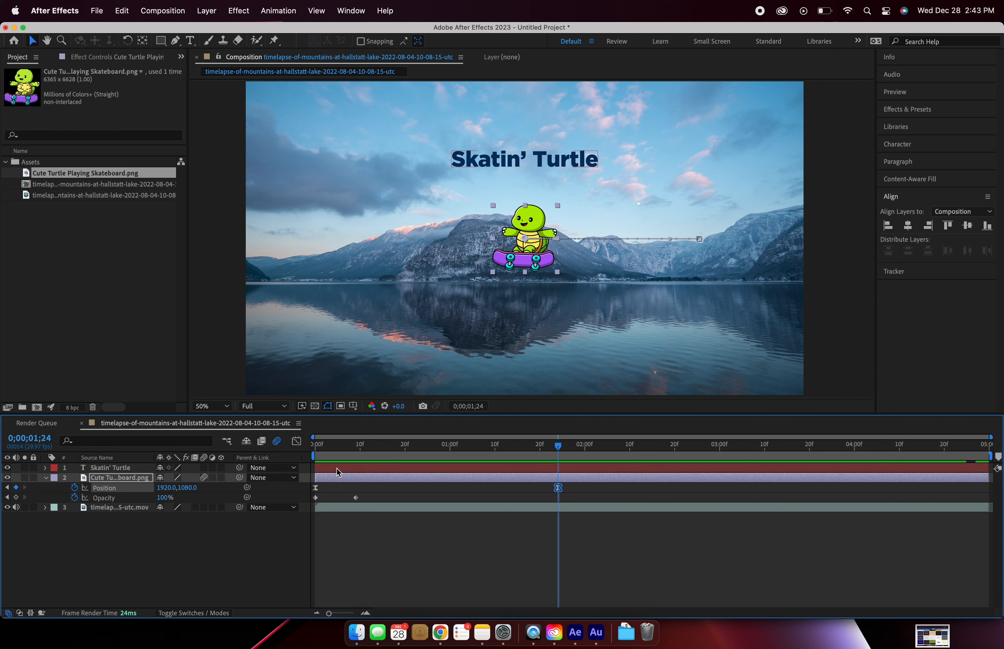
{"action": "left_click", "coordinate": [321, 470]}
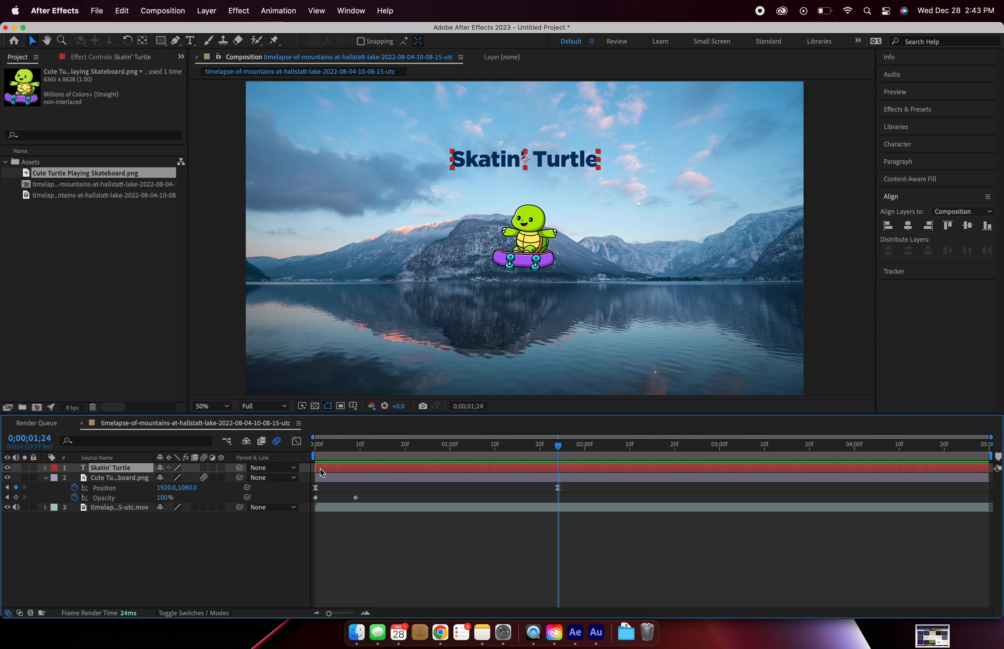
{"action": "left_click_drag", "start_coordinate": [324, 470], "coordinate": [555, 454]}
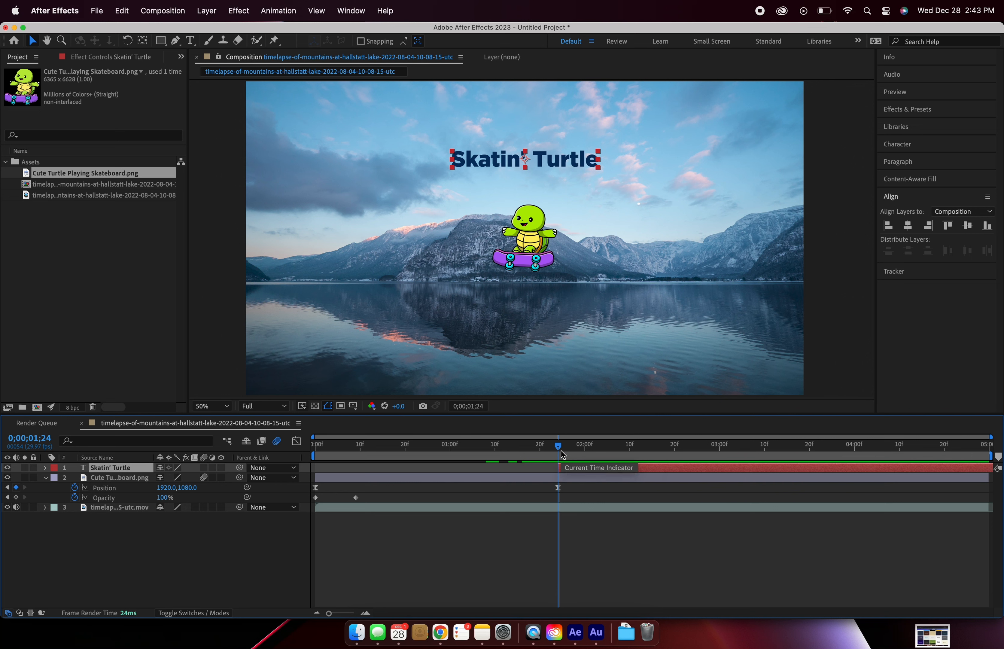
Step: Add a 100% scale keyframe to the title layer at 0;00;02;00
{"action": "key", "text": "s"}
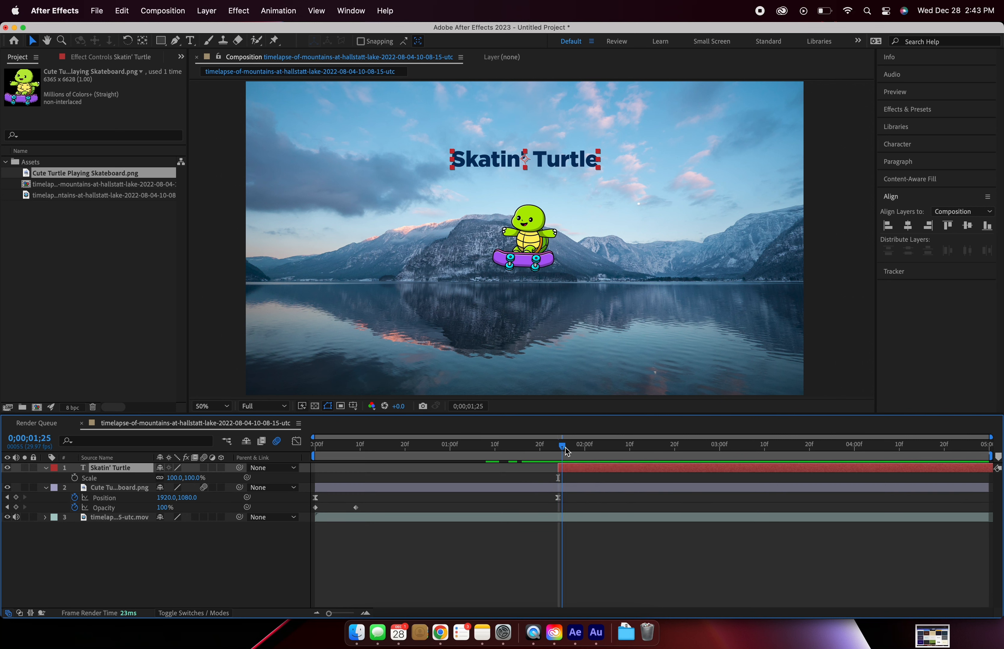
{"action": "left_click_drag", "start_coordinate": [566, 448], "coordinate": [589, 450]}
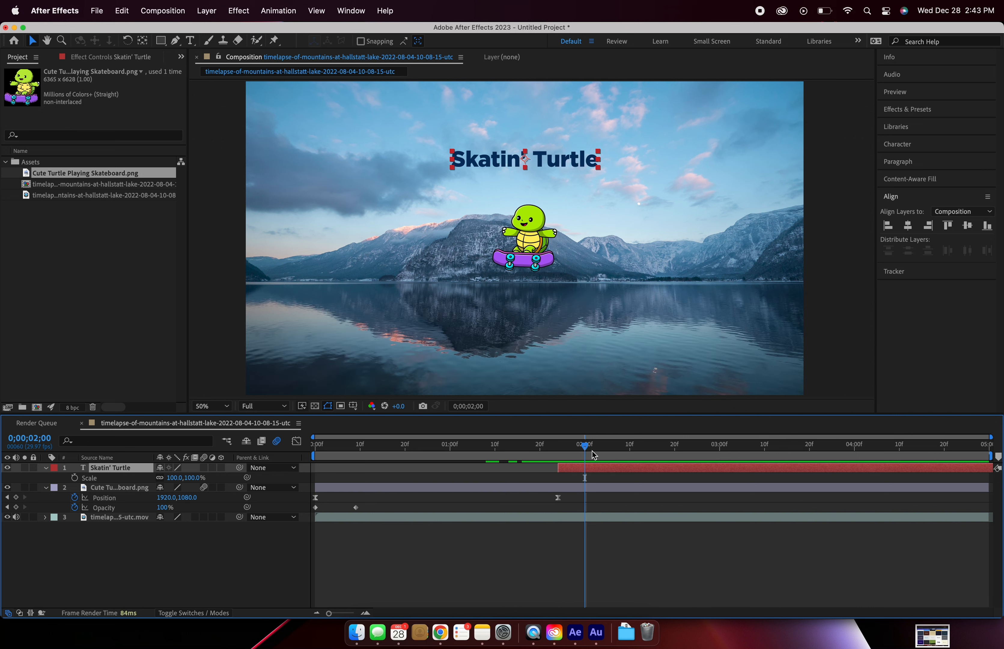
{"action": "left_click", "coordinate": [75, 478]}
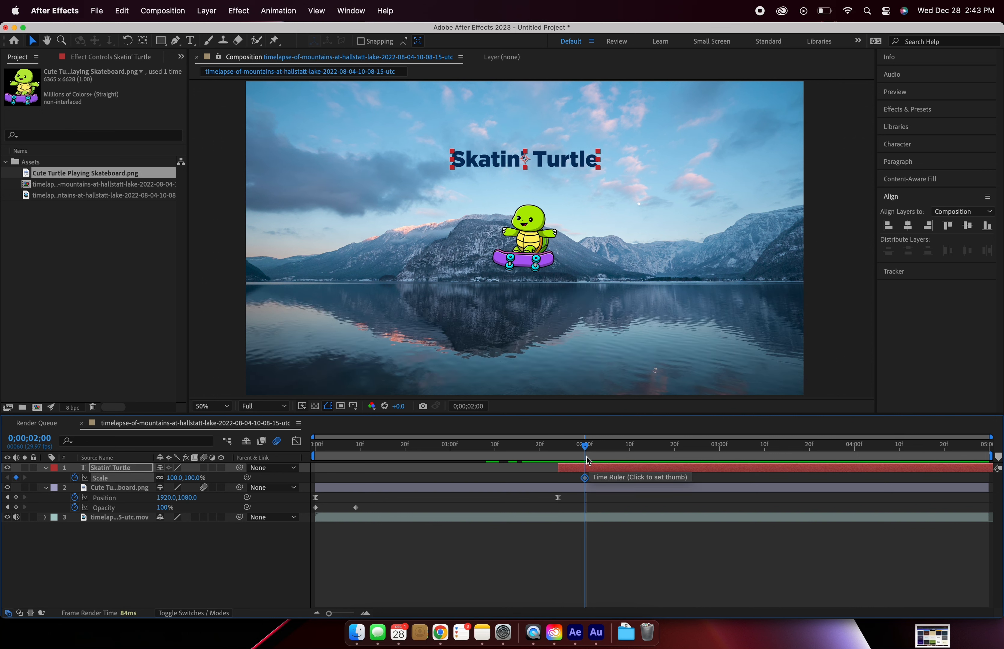
Step: Set the title's scale to 0% at 0;00;01;24 so it grows in, and play back the result
{"action": "left_click", "coordinate": [577, 452]}
{"action": "left_click_drag", "start_coordinate": [577, 452], "coordinate": [559, 459]}
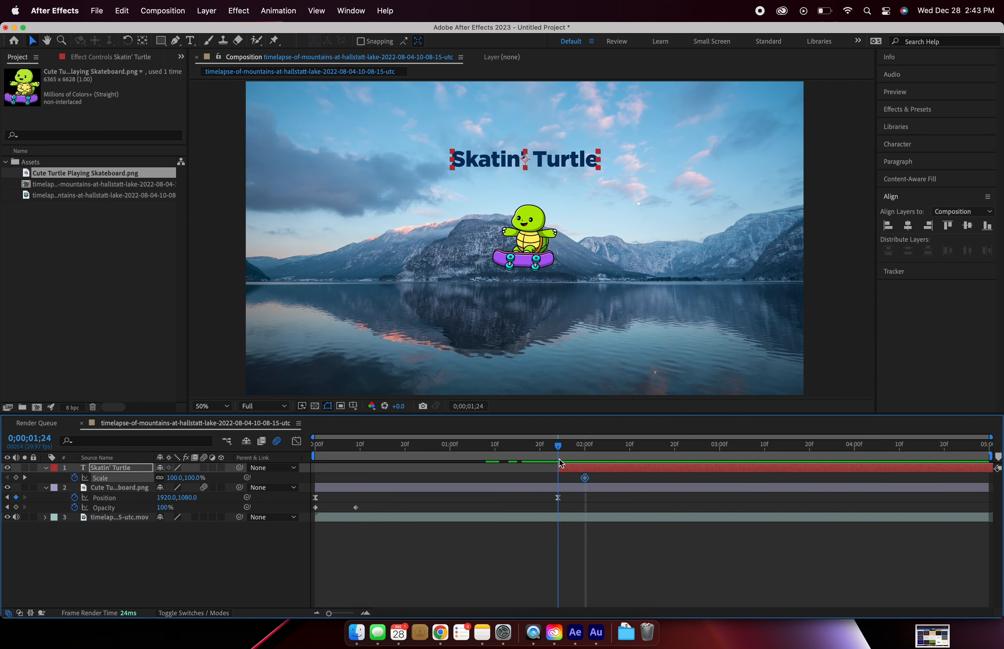
{"action": "left_click", "coordinate": [183, 479]}
{"action": "type", "text": "0"}
{"action": "left_click", "coordinate": [400, 528]}
{"action": "key", "text": "space"}
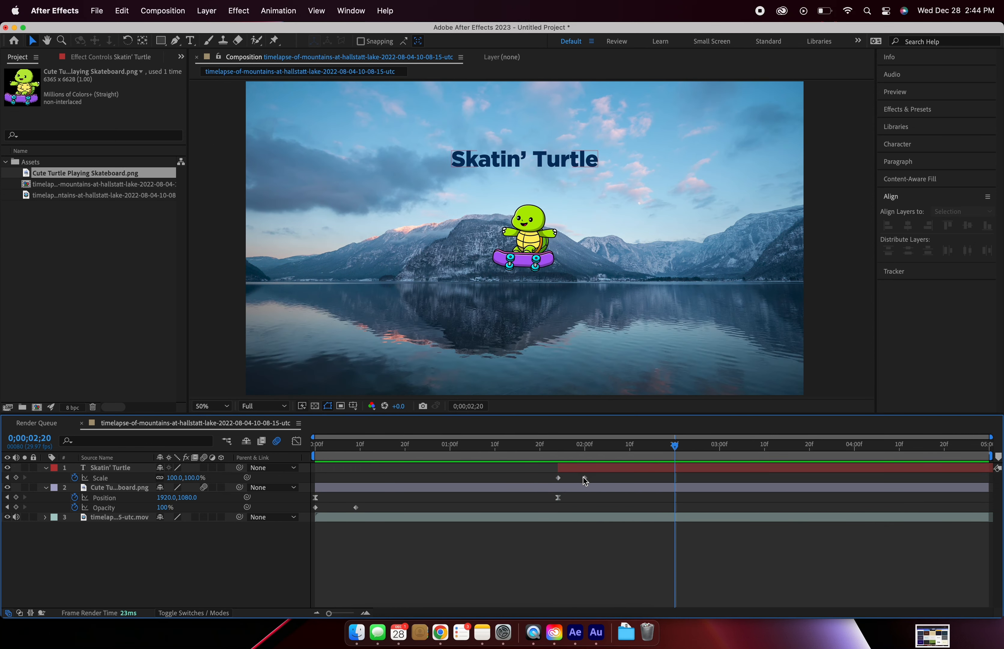
Step: Move the title's last scale keyframe to about 0;00;02;04 and apply Easy Ease to both scale keyframes
{"action": "mouse_move", "coordinate": [584, 478]}
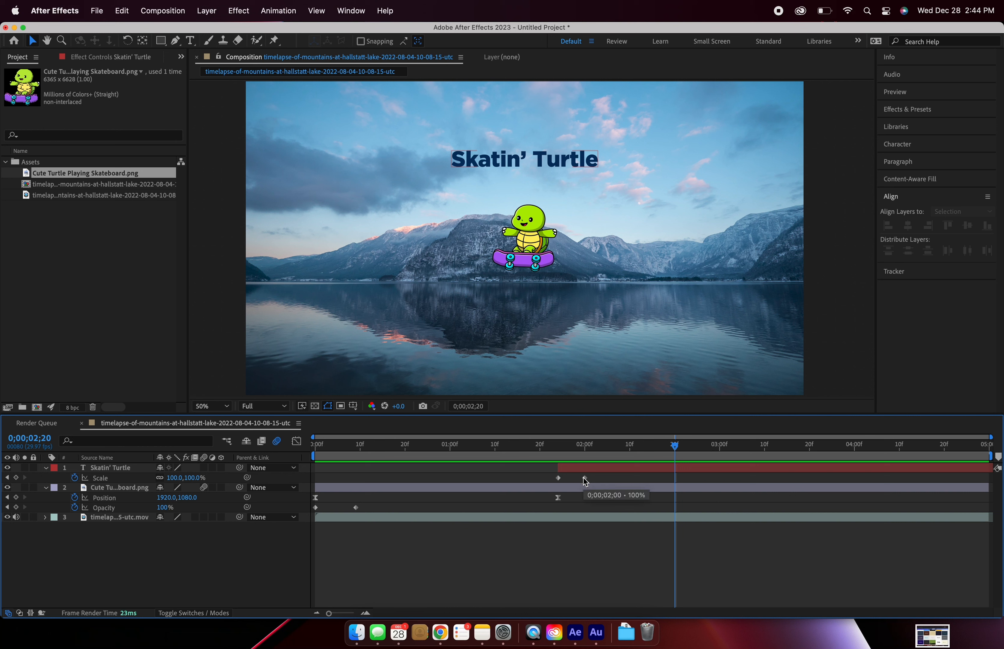
{"action": "left_click_drag", "start_coordinate": [584, 477], "coordinate": [549, 481]}
{"action": "left_click", "coordinate": [619, 477]}
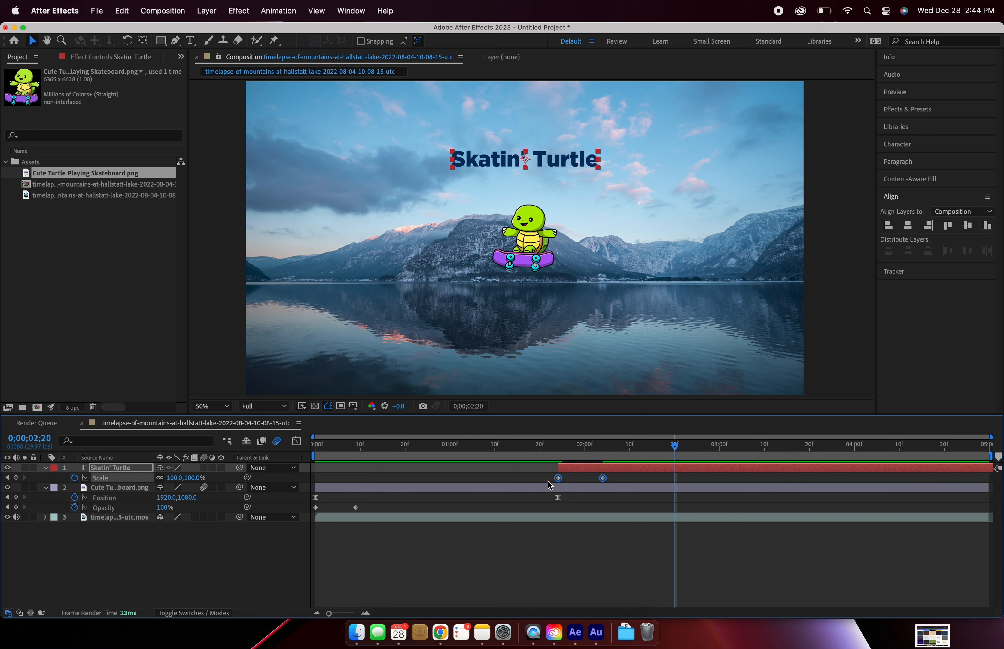
{"action": "key", "text": "F9"}
Step: Play back the eased title scaling from just before its start, and the whole animation from 0;00;00;00
{"action": "left_click", "coordinate": [556, 451]}
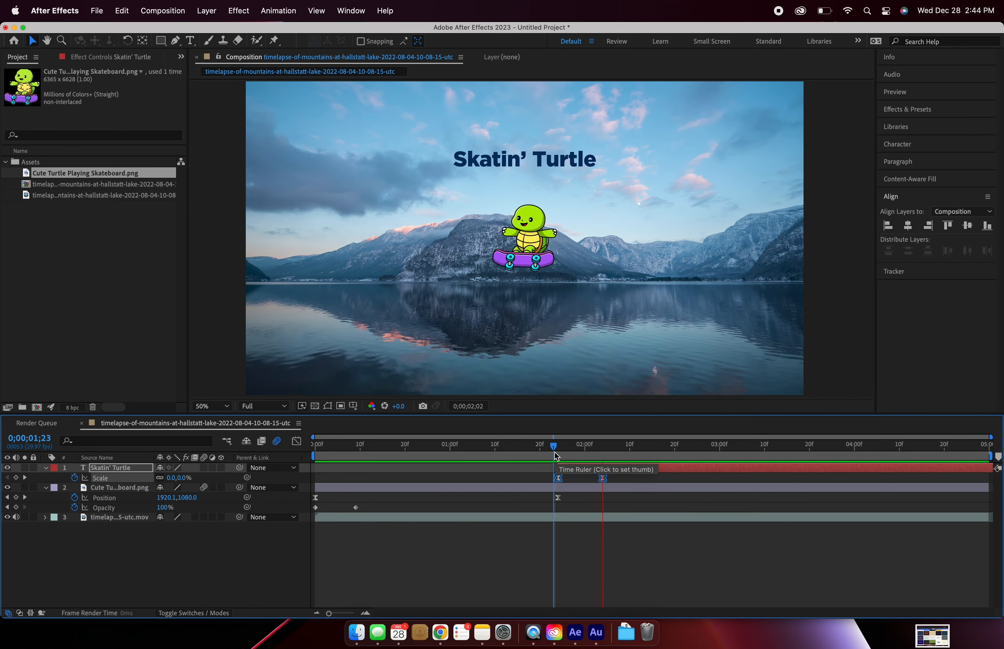
{"action": "key", "text": "space"}
{"action": "key", "text": "space"}
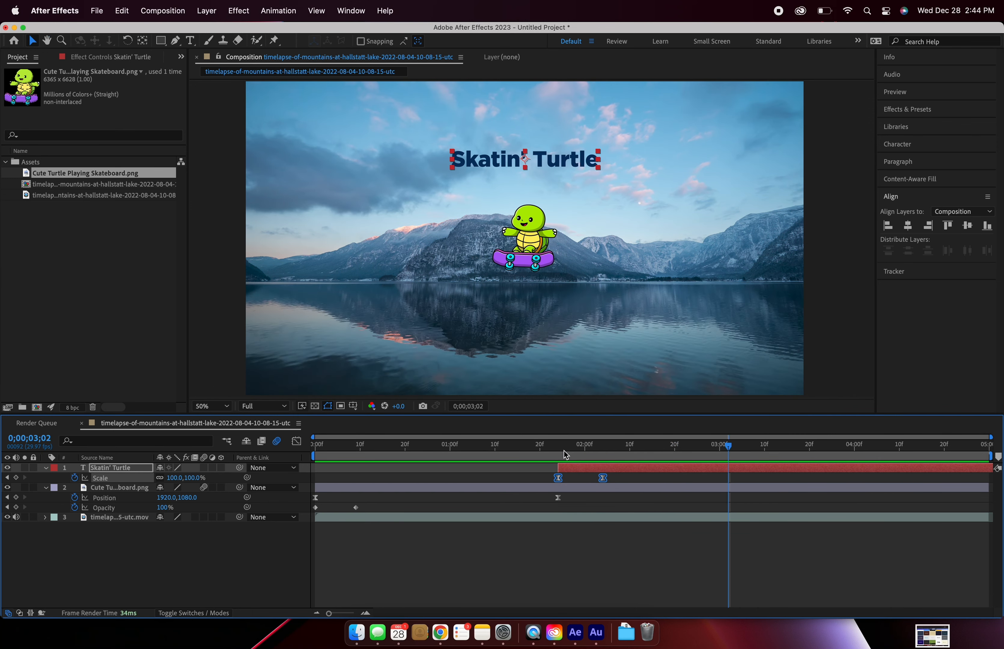
{"action": "key", "text": "Home"}
{"action": "key", "text": "space"}
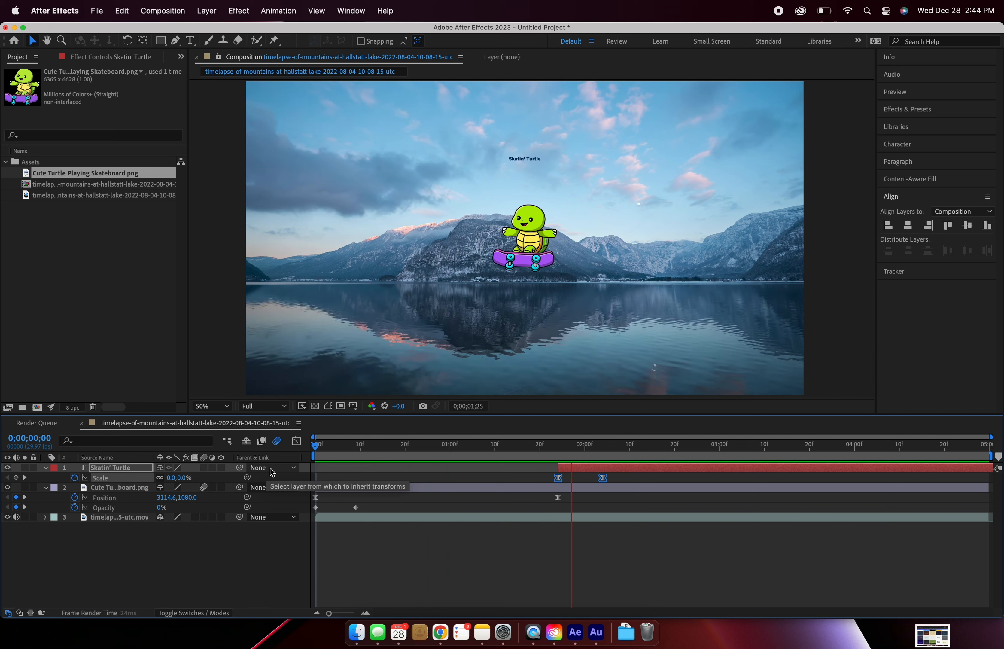
{"action": "key", "text": "space"}
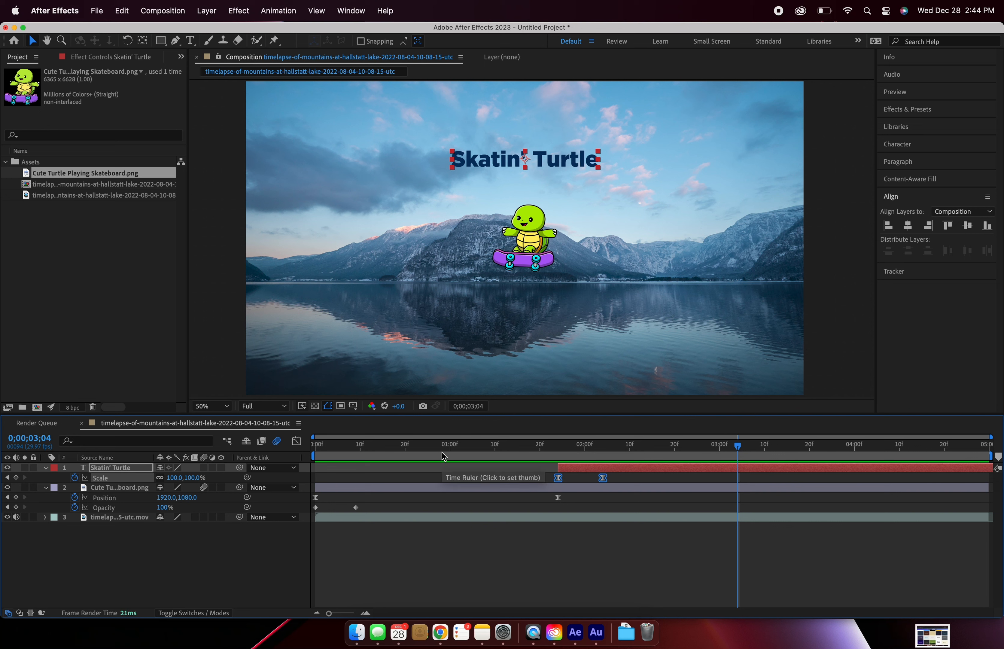
Step: Find the Hue/Saturation effect by searching for "Hue" and apply it to the mountain lake timelapse layer
{"action": "left_click", "coordinate": [396, 515]}
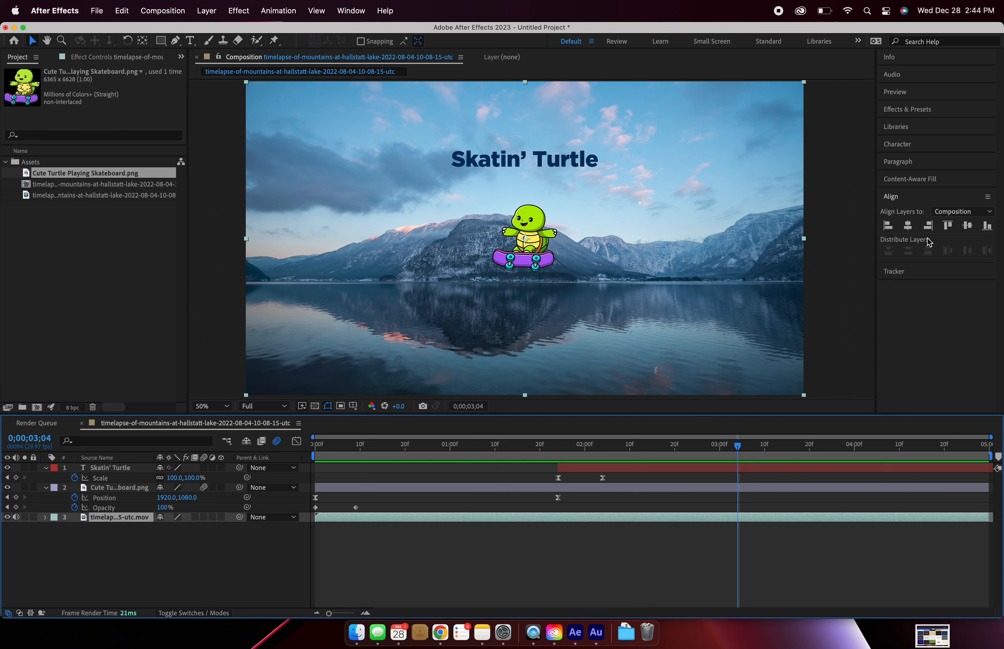
{"action": "left_click", "coordinate": [914, 110]}
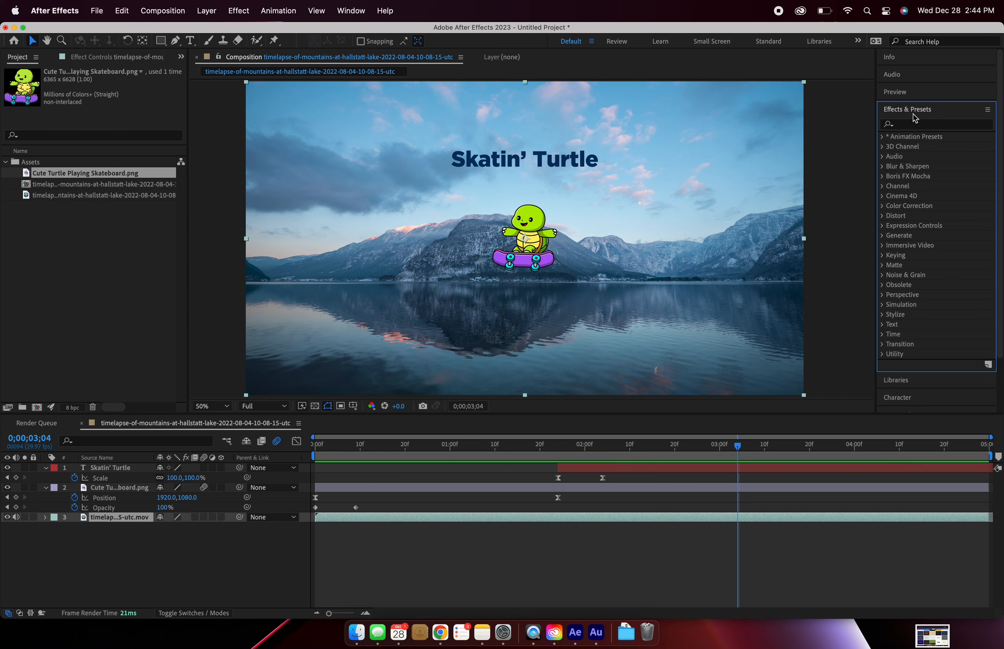
{"action": "left_click", "coordinate": [914, 123]}
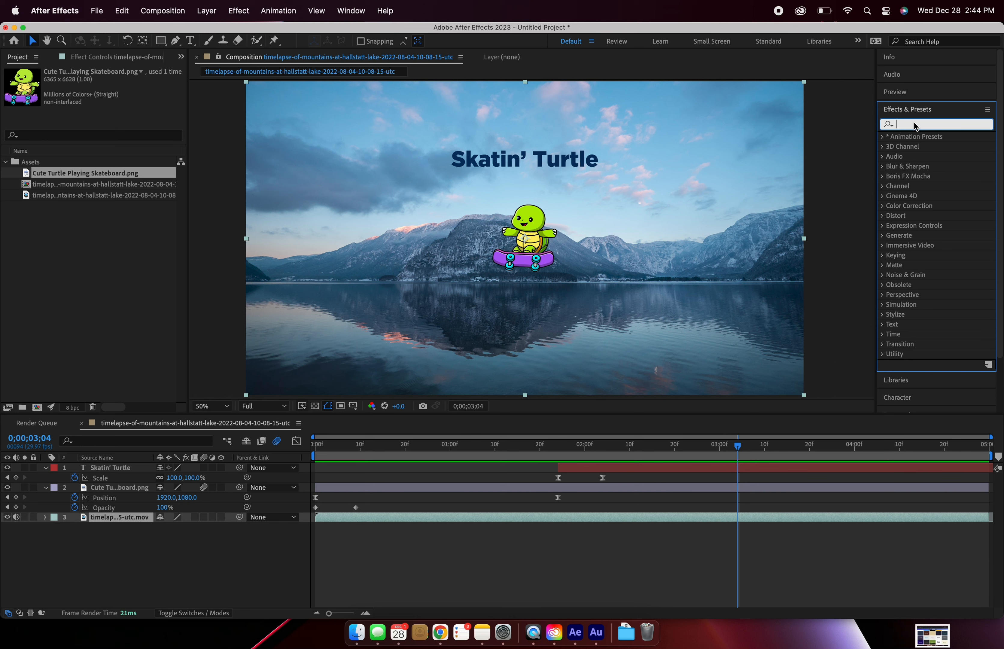
{"action": "type", "text": "Hue"}
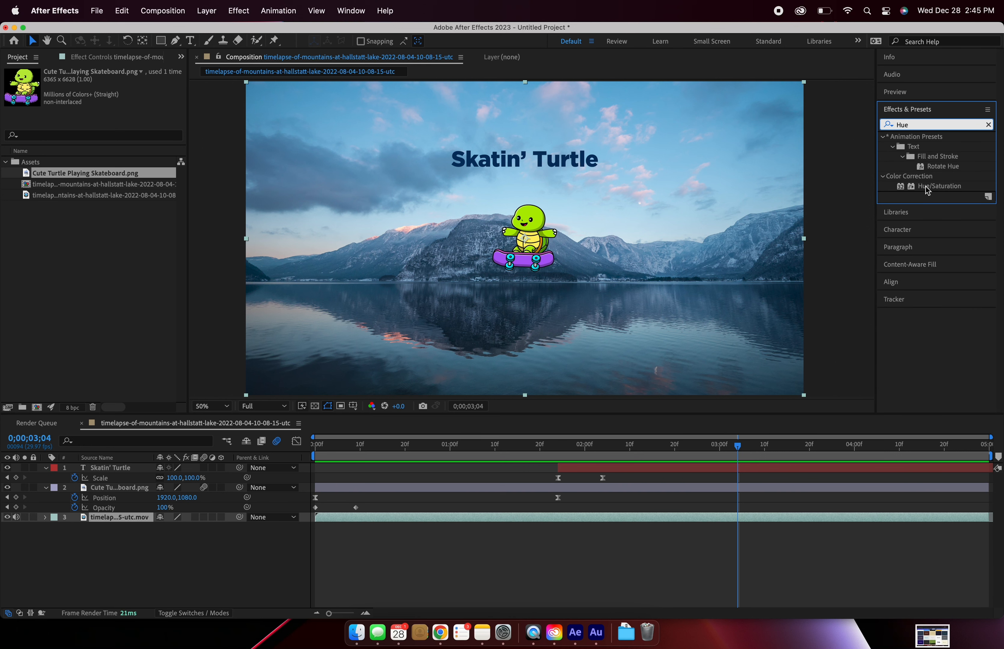
{"action": "left_click_drag", "start_coordinate": [934, 187], "coordinate": [128, 518]}
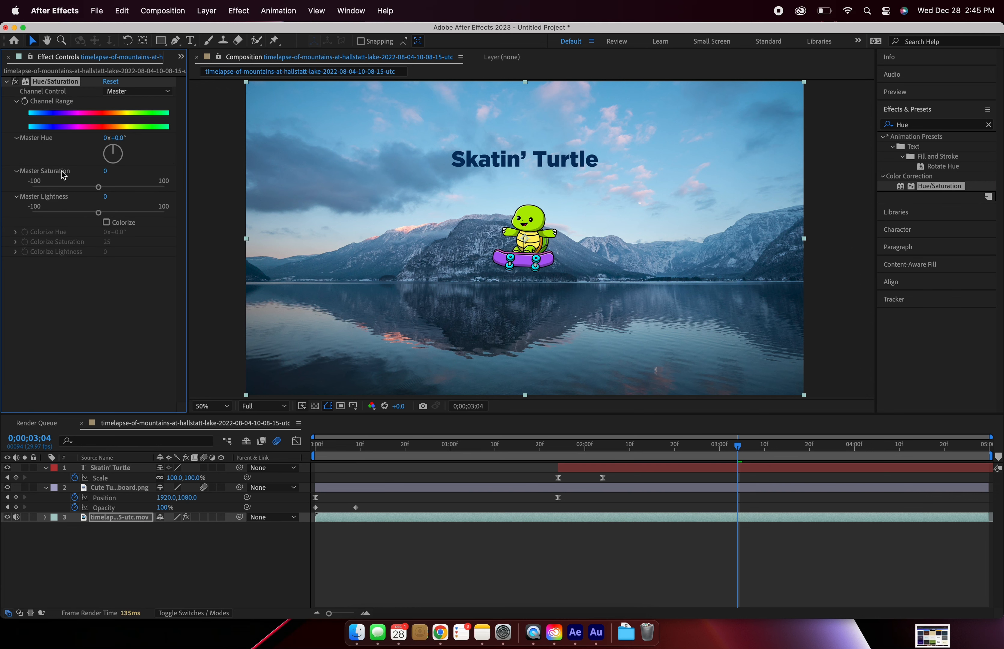
Step: Set the timelapse's master hue to 125°, master saturation to -41 and master lightness to -26
{"action": "mouse_move", "coordinate": [114, 158]}
{"action": "left_mouse_down"}
{"action": "mouse_move", "coordinate": [119, 149]}
{"action": "mouse_move", "coordinate": [128, 167]}
{"action": "left_mouse_up"}
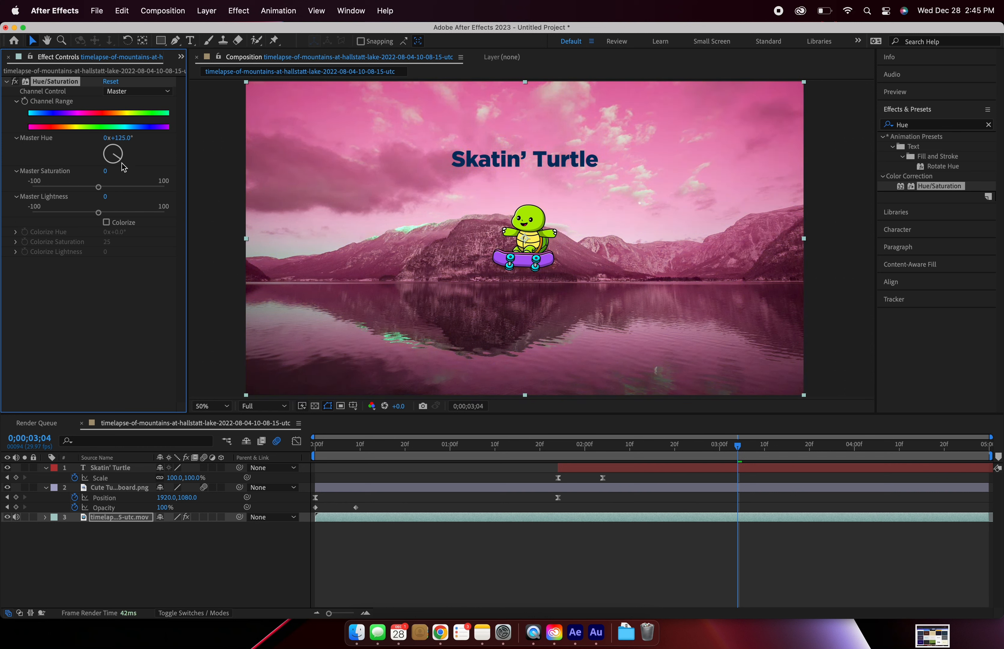
{"action": "left_click_drag", "start_coordinate": [99, 190], "coordinate": [73, 194]}
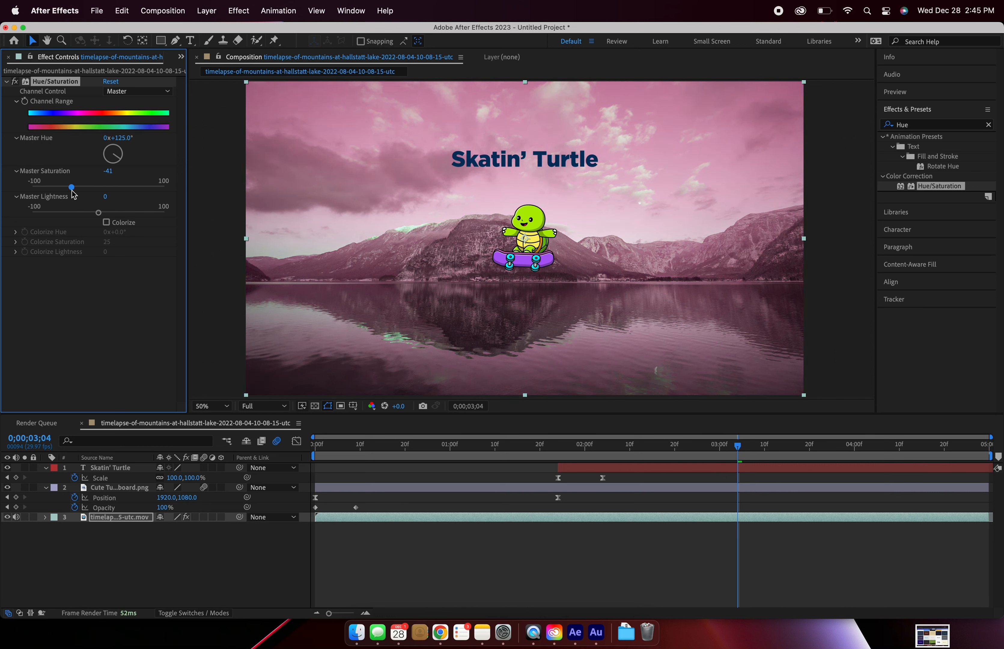
{"action": "left_click_drag", "start_coordinate": [99, 213], "coordinate": [85, 218]}
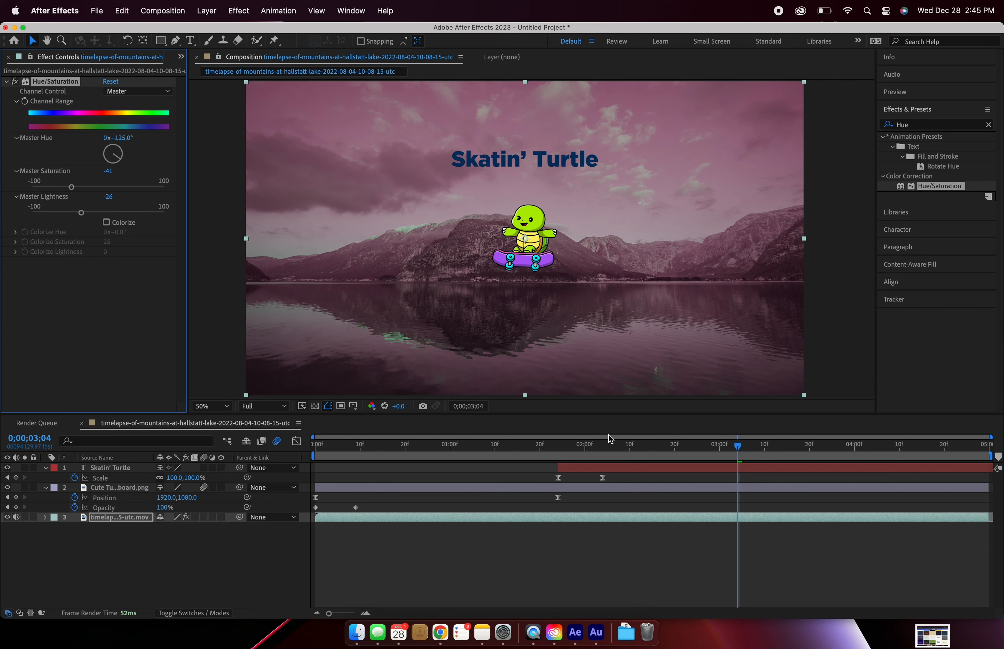
Step: Change the Skatin' Turtle title's fill colour to white and deselect the layer
{"action": "left_click", "coordinate": [603, 468]}
{"action": "left_click", "coordinate": [909, 227]}
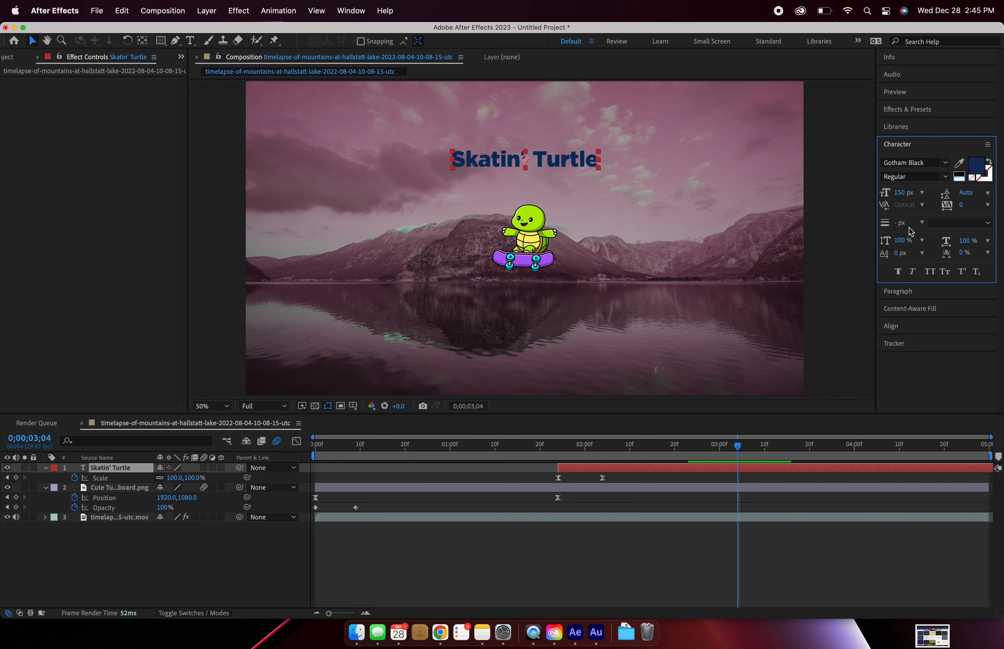
{"action": "left_click", "coordinate": [960, 175]}
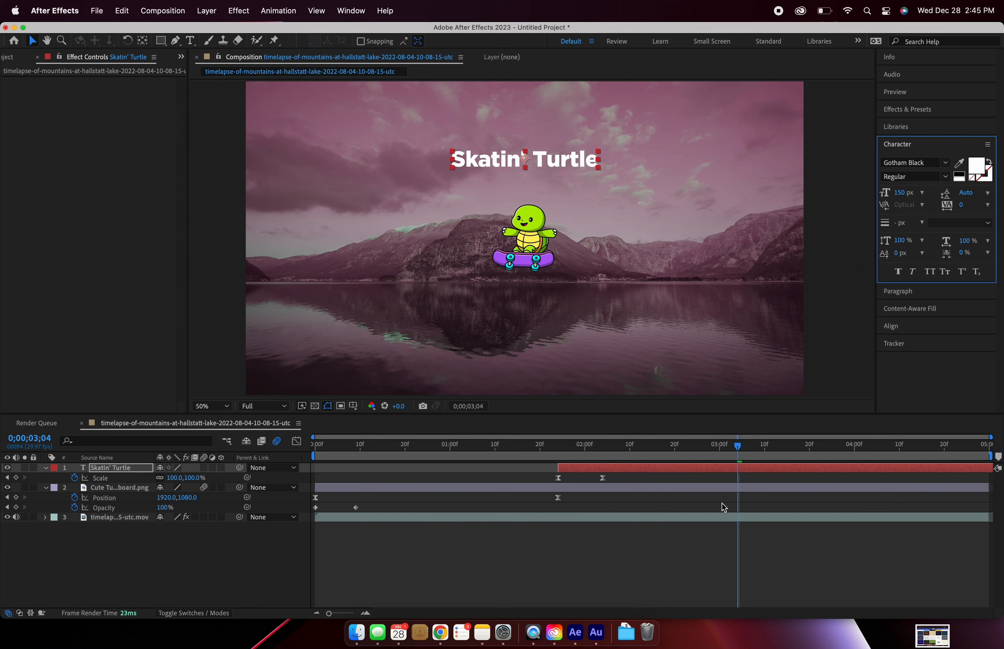
{"action": "left_click", "coordinate": [634, 577]}
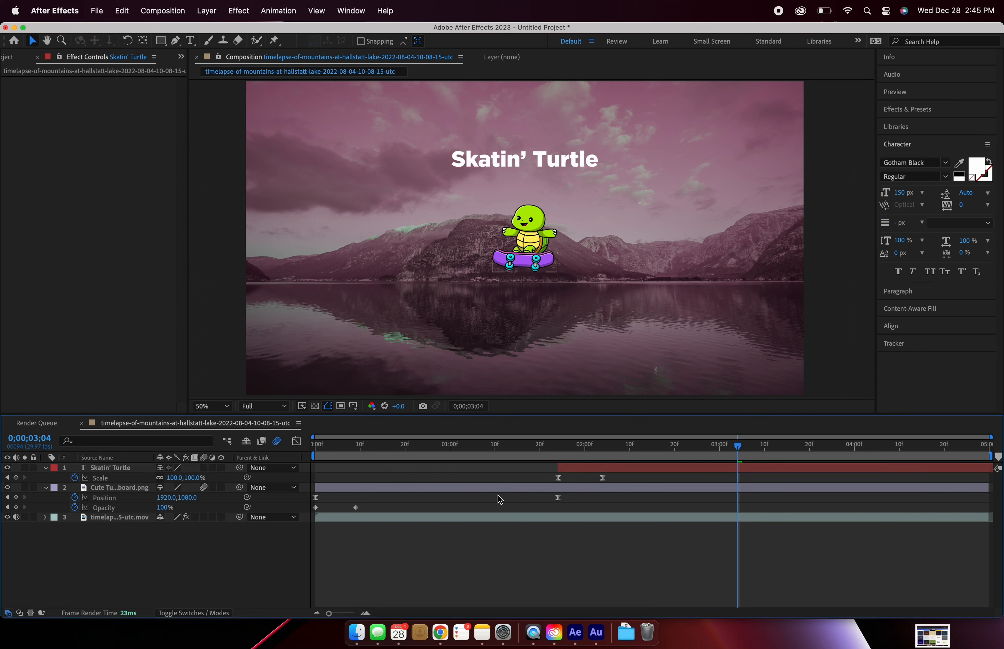
Step: Adjust the timelapse's master saturation to -25 and master lightness to -41, and play back the animation from the start
{"action": "left_click", "coordinate": [542, 516]}
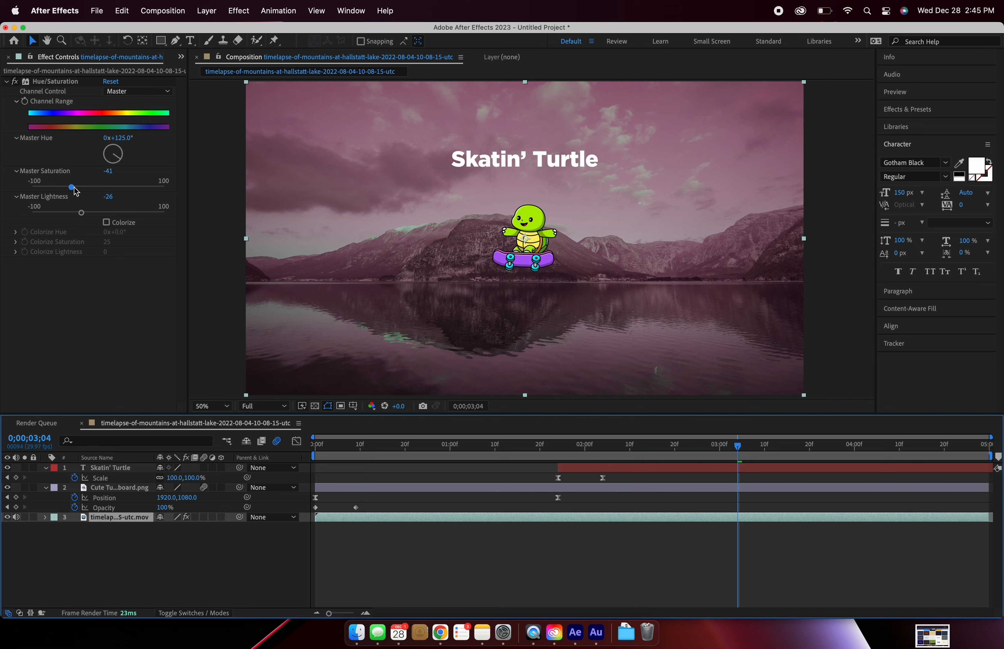
{"action": "left_click_drag", "start_coordinate": [76, 189], "coordinate": [73, 216]}
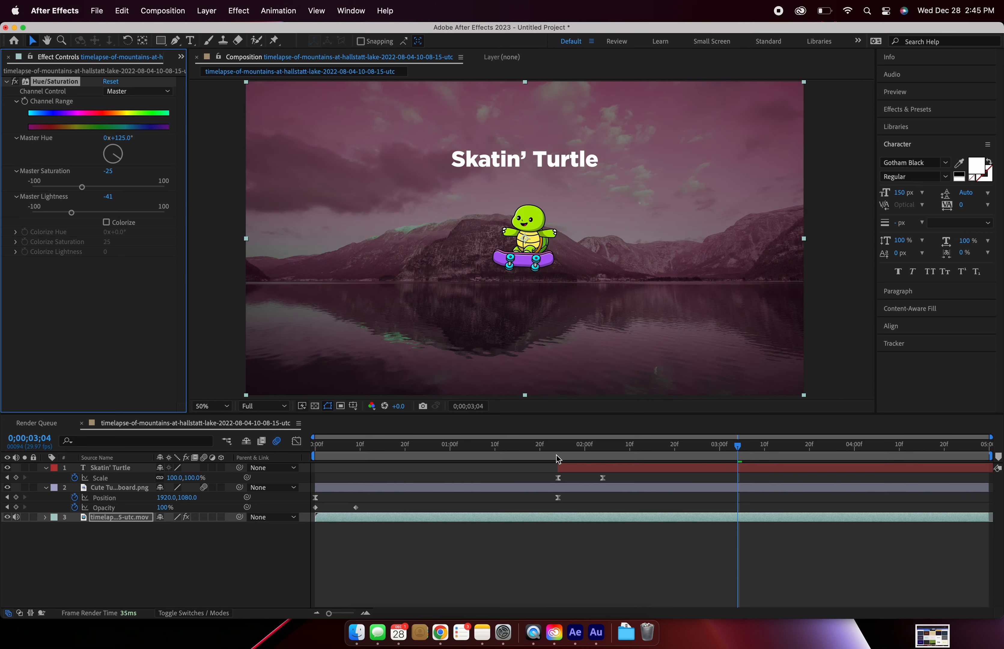
{"action": "key", "text": "Home"}
{"action": "key", "text": "space"}
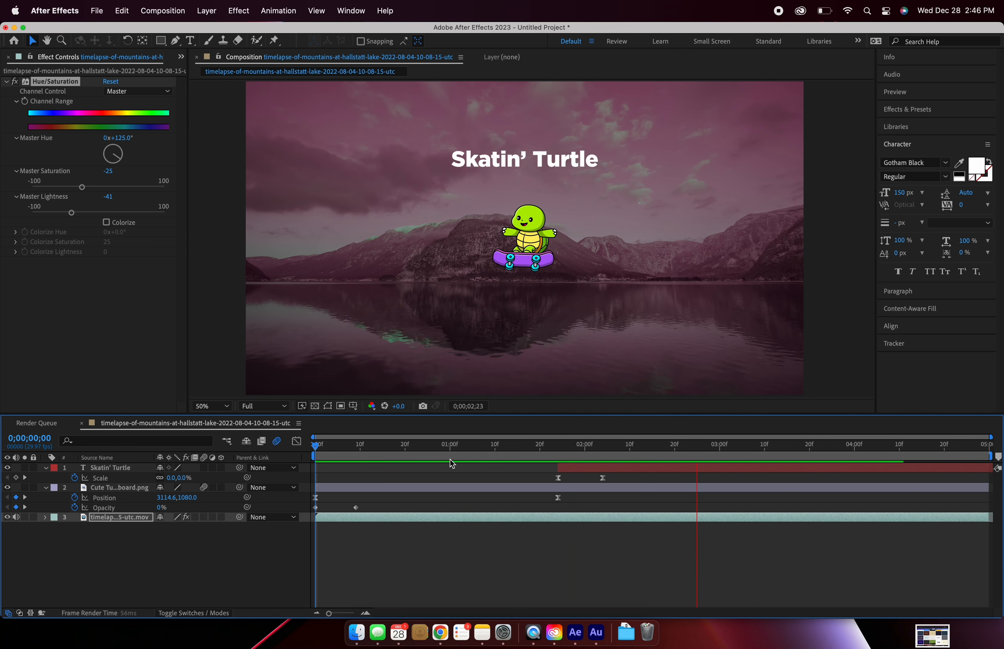
{"action": "key", "text": "space"}
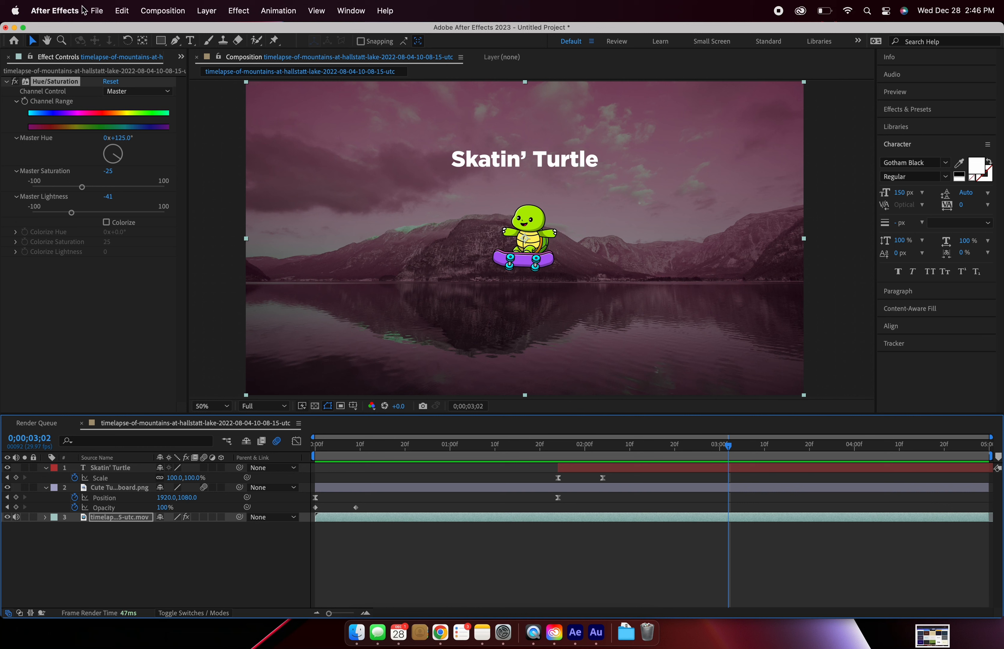
Step: Add the timelapse composition to the Render Queue and have the queue in view
{"action": "left_click", "coordinate": [96, 12]}
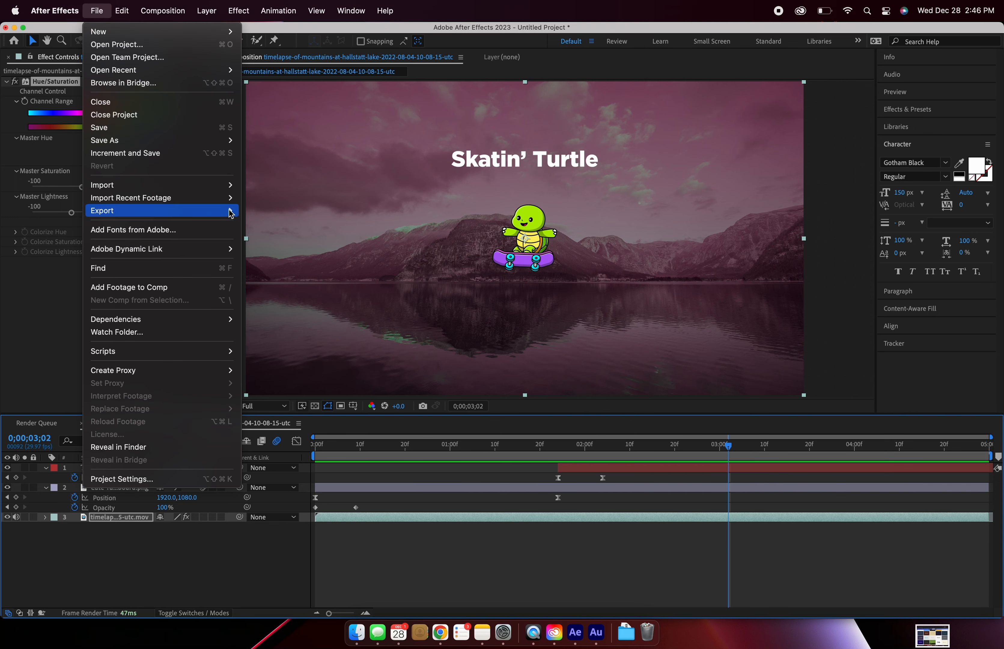
{"action": "mouse_move", "coordinate": [231, 214]}
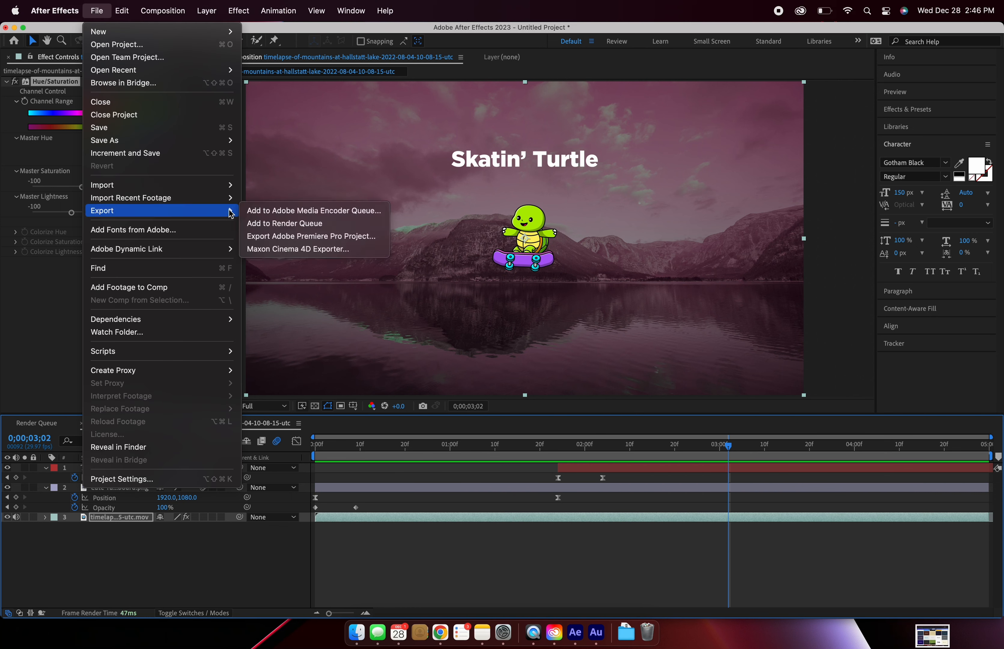
{"action": "left_click", "coordinate": [262, 223]}
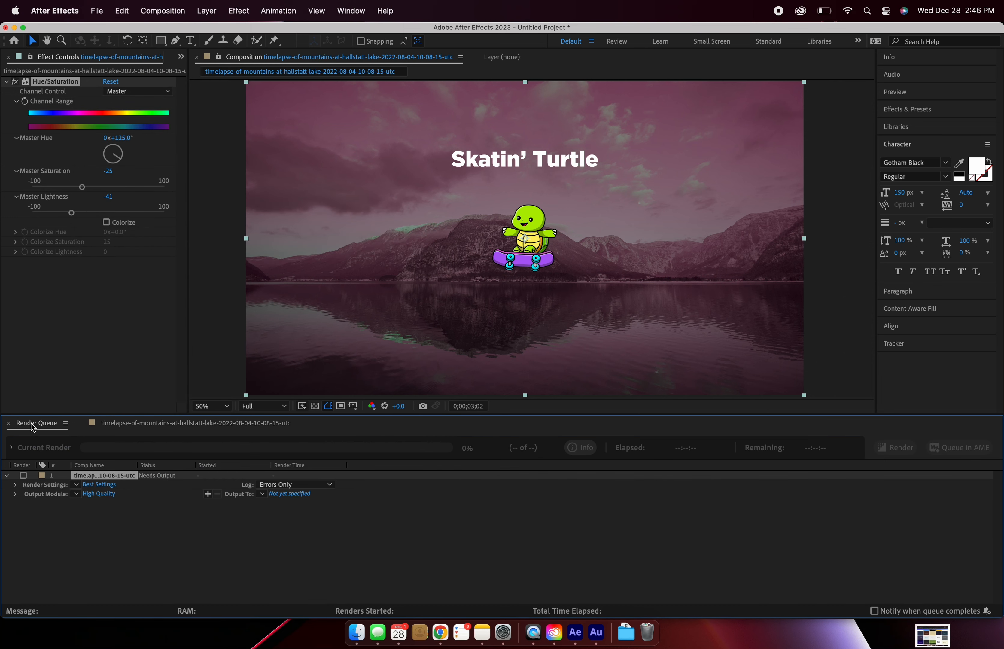
{"action": "left_click", "coordinate": [141, 424]}
{"action": "left_click", "coordinate": [54, 424]}
Step: Open the queued composition's output module settings and set the output format to H.264
{"action": "left_click", "coordinate": [99, 496]}
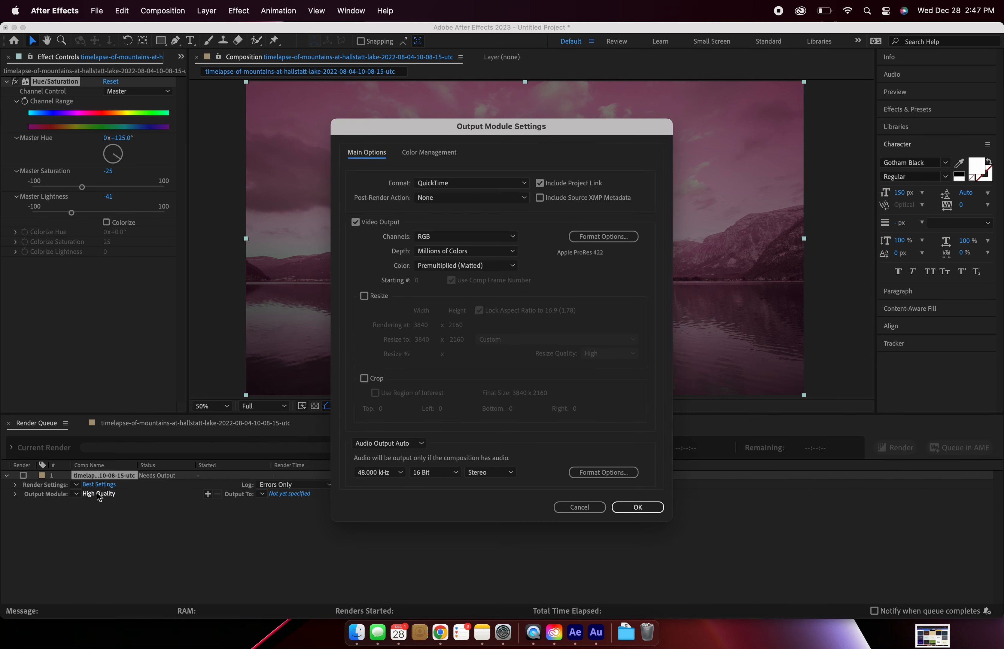
{"action": "left_click", "coordinate": [488, 183]}
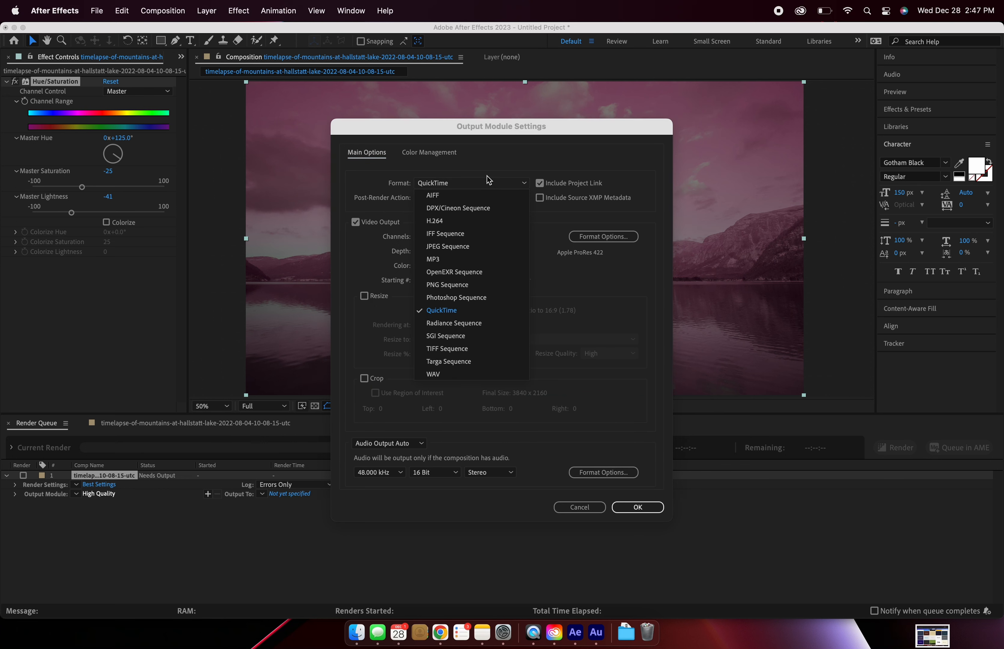
{"action": "left_click", "coordinate": [453, 221]}
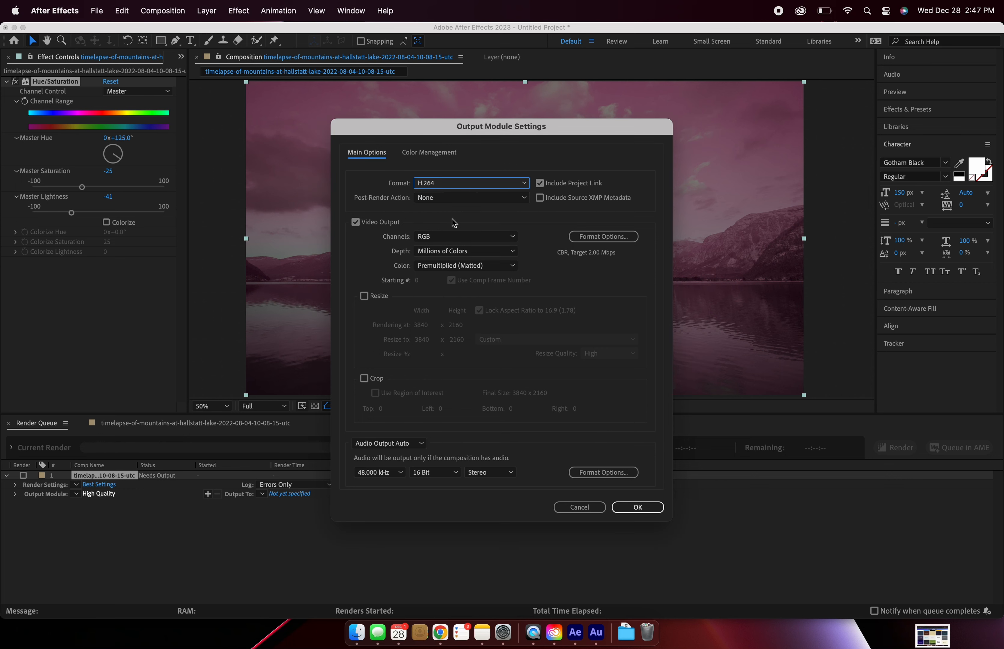
Step: Set the H.264 target bitrate to 10.87 Mbps in the format options and accept the output module settings
{"action": "left_click", "coordinate": [586, 237]}
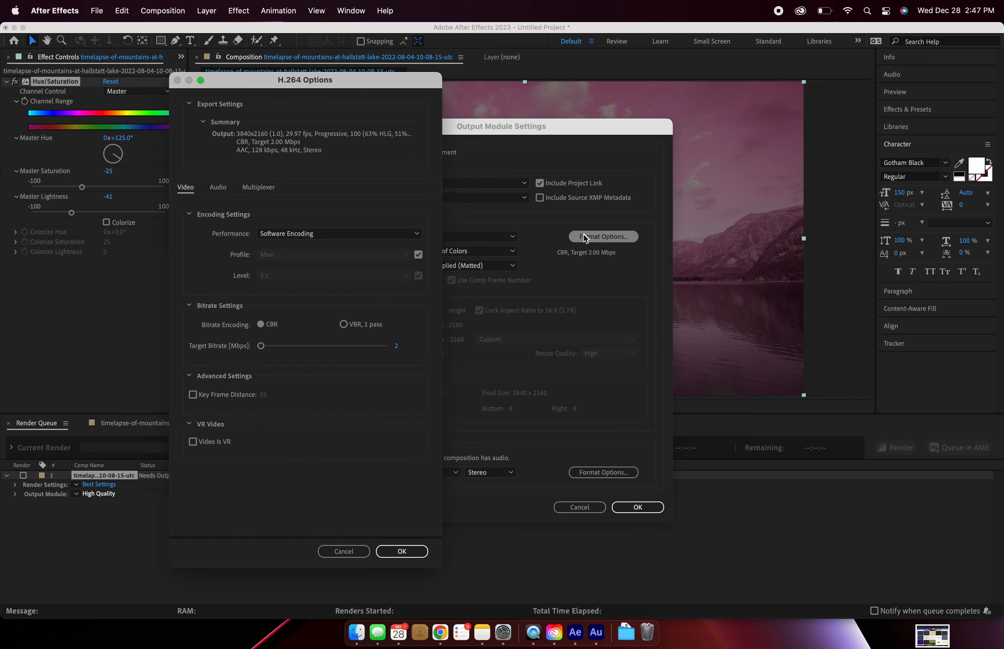
{"action": "left_click_drag", "start_coordinate": [264, 350], "coordinate": [266, 351]}
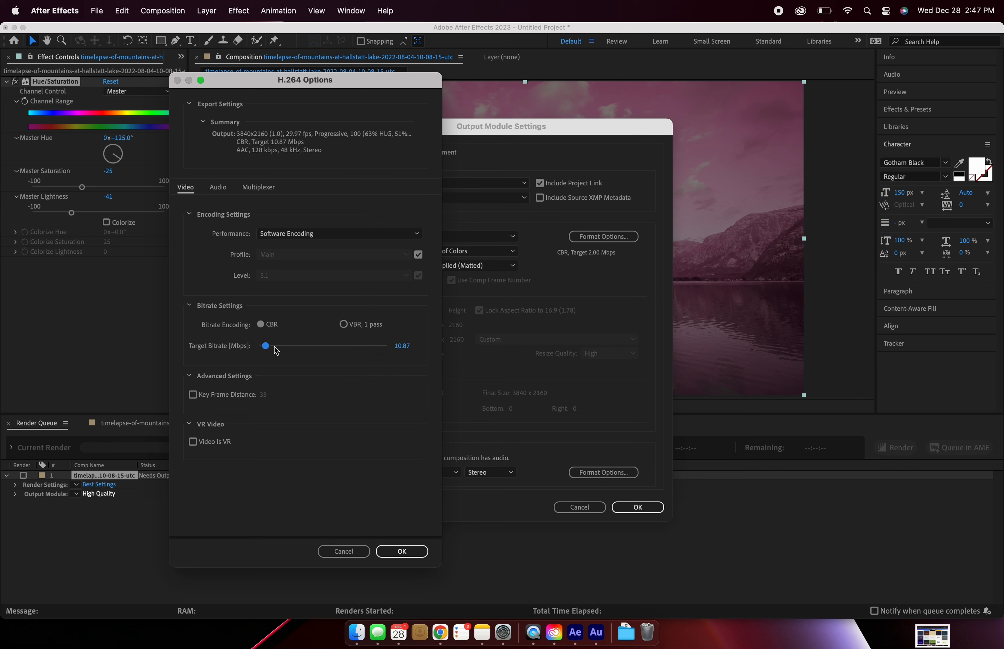
{"action": "left_click", "coordinate": [399, 552]}
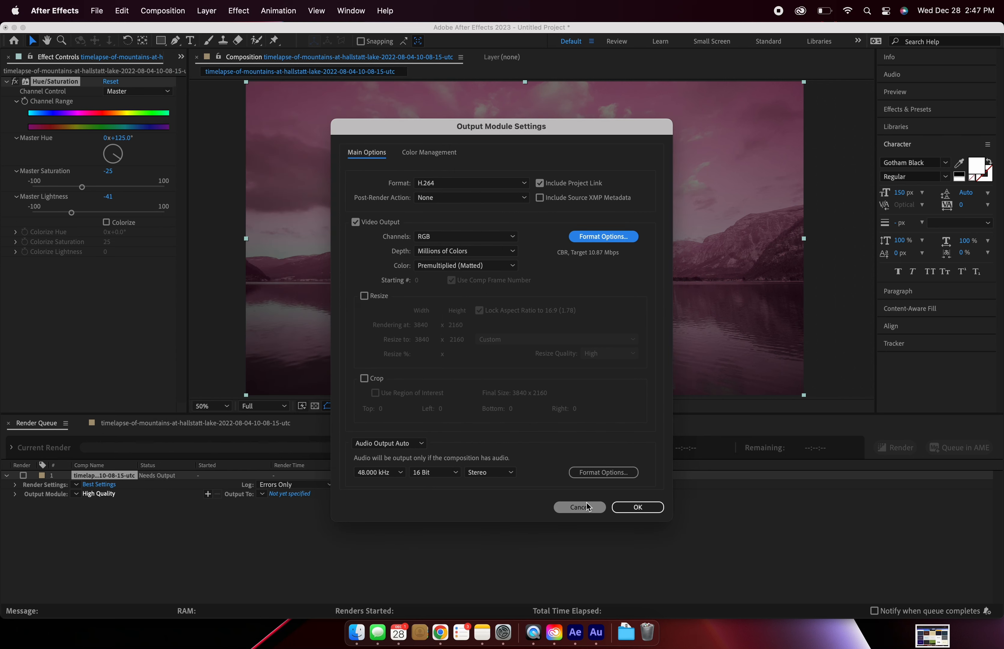
{"action": "left_click", "coordinate": [623, 508]}
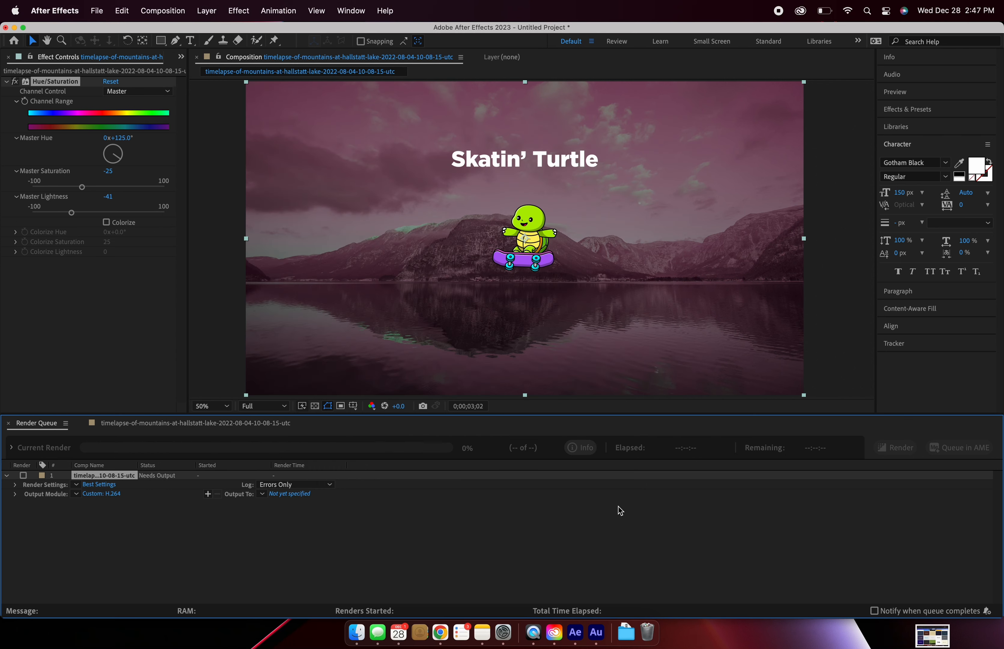
Step: Set the render output file to Turtle Test.mp4 in the AE Tutorial folder and render the queued composition
{"action": "left_click", "coordinate": [289, 495]}
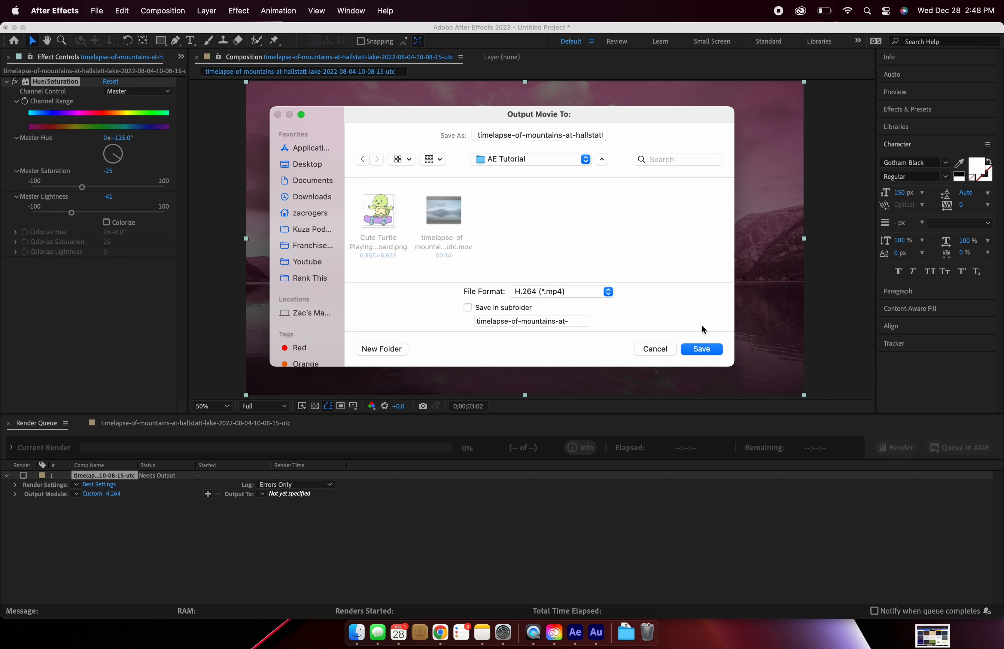
{"action": "left_click", "coordinate": [702, 351]}
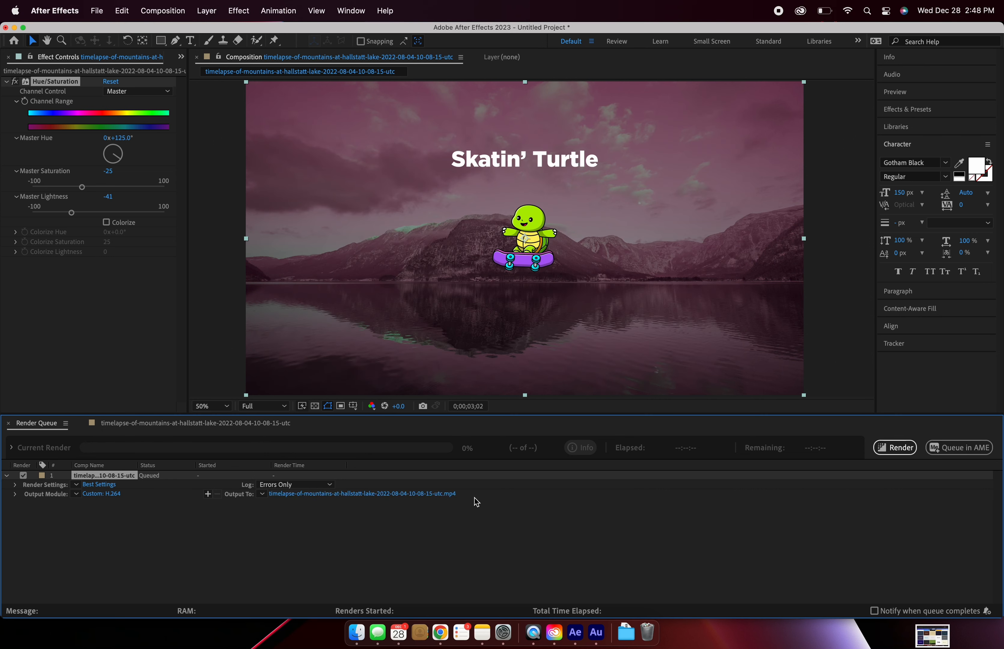
{"action": "left_click", "coordinate": [368, 494]}
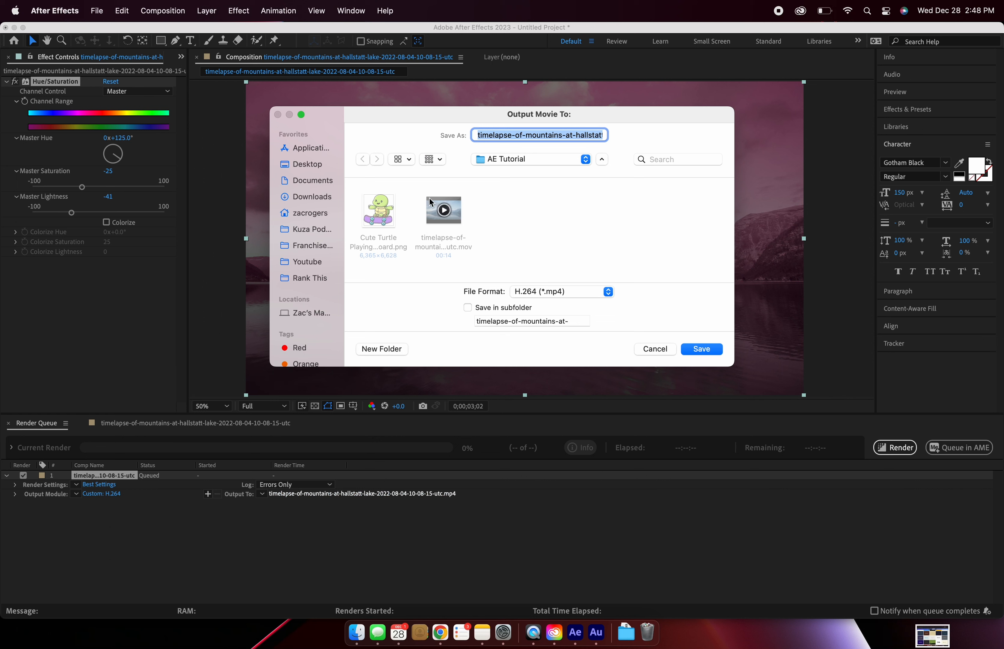
{"action": "type", "text": "Turtle Test.mp4"}
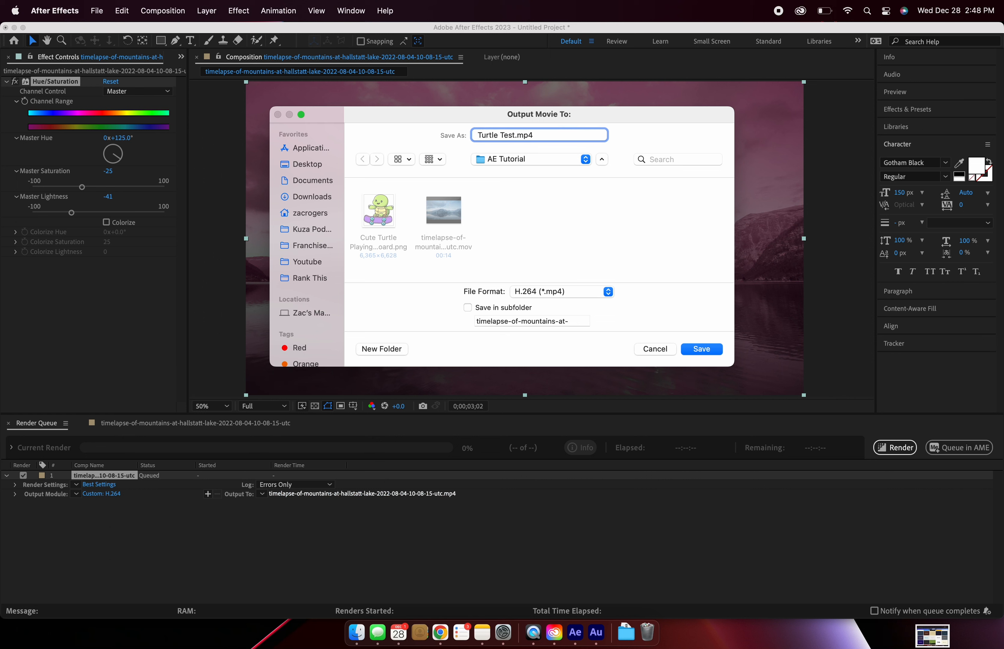
{"action": "left_click", "coordinate": [714, 352]}
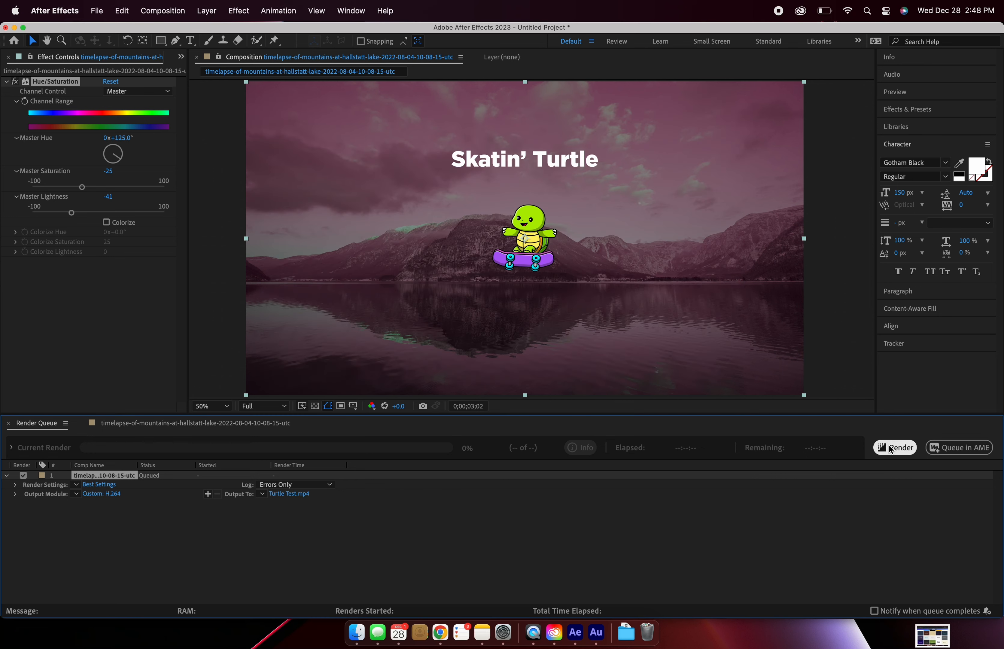
{"action": "left_click", "coordinate": [890, 449]}
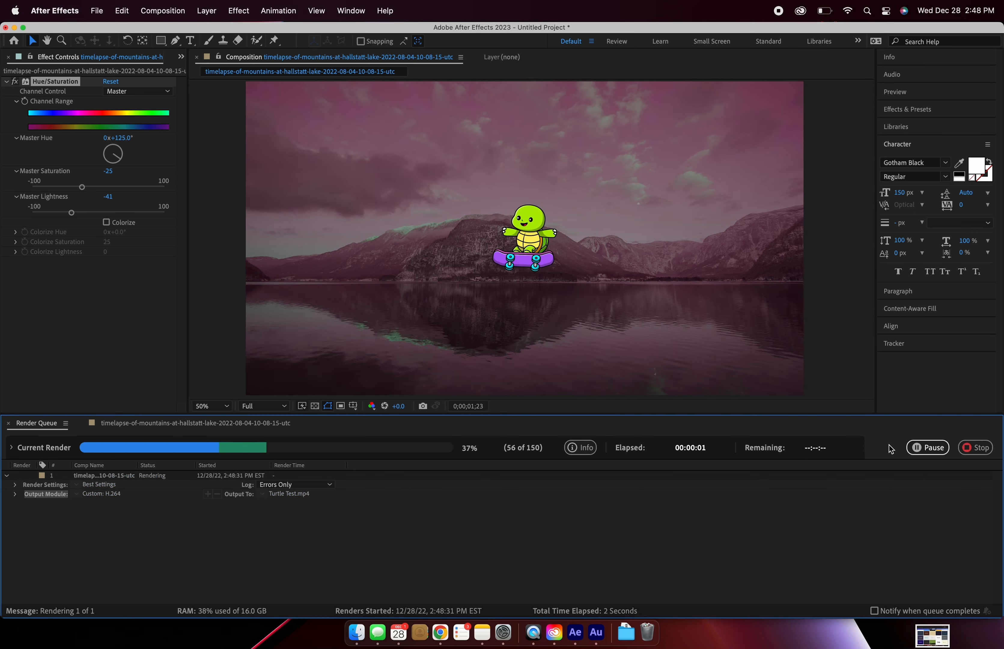
Step: Switch to Finder and preview the rendered Turtle Test.mp4 in the AE Tutorial folder
{"action": "left_click", "coordinate": [356, 634]}
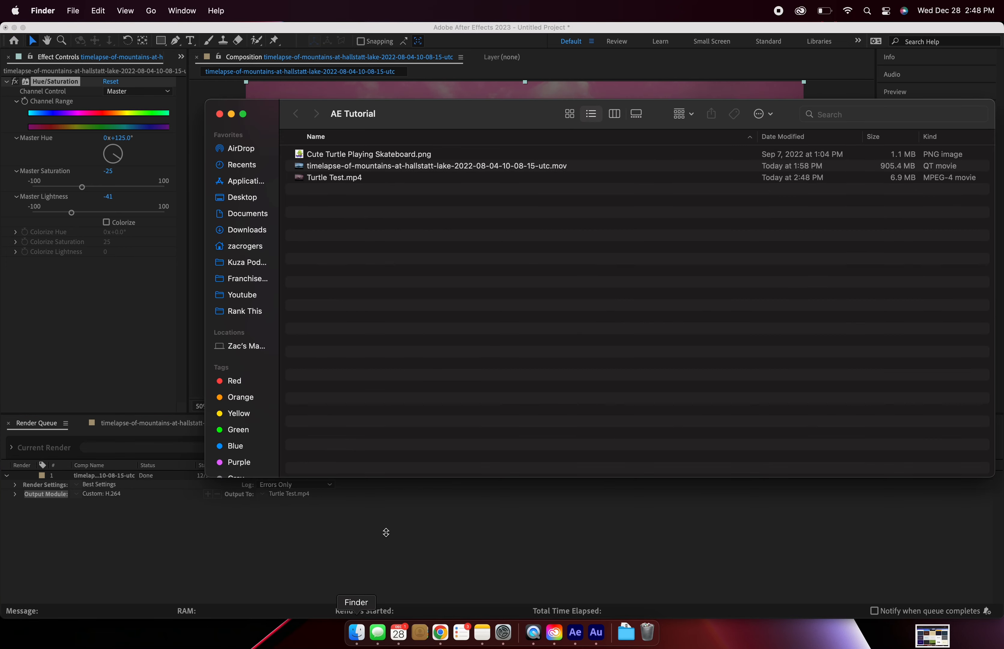
{"action": "left_click", "coordinate": [339, 178]}
{"action": "key", "text": "space"}
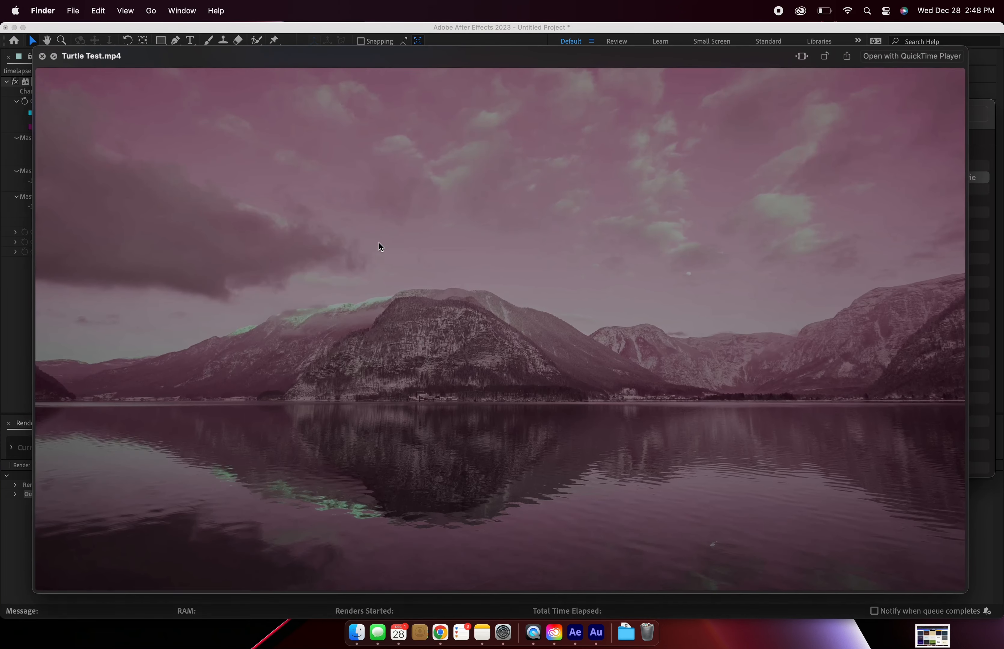